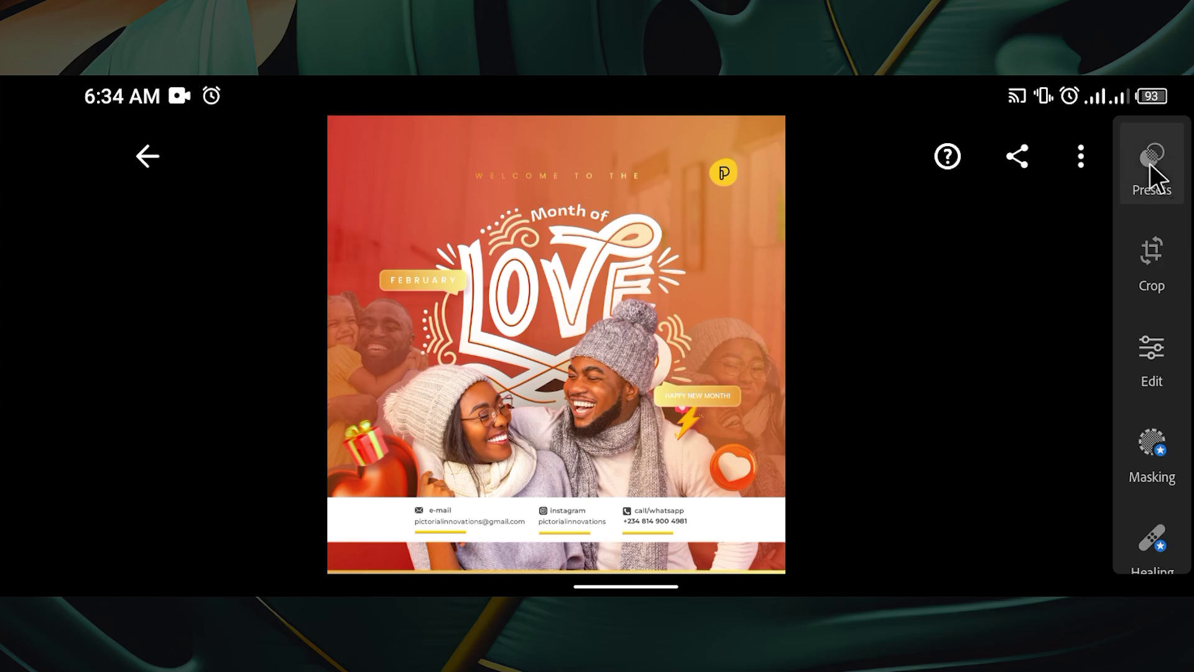
- Look through the Recommended, Premium and Yours preset collections, and view the flyer full screen
{"action": "left_click", "coordinate": [1149, 181]}
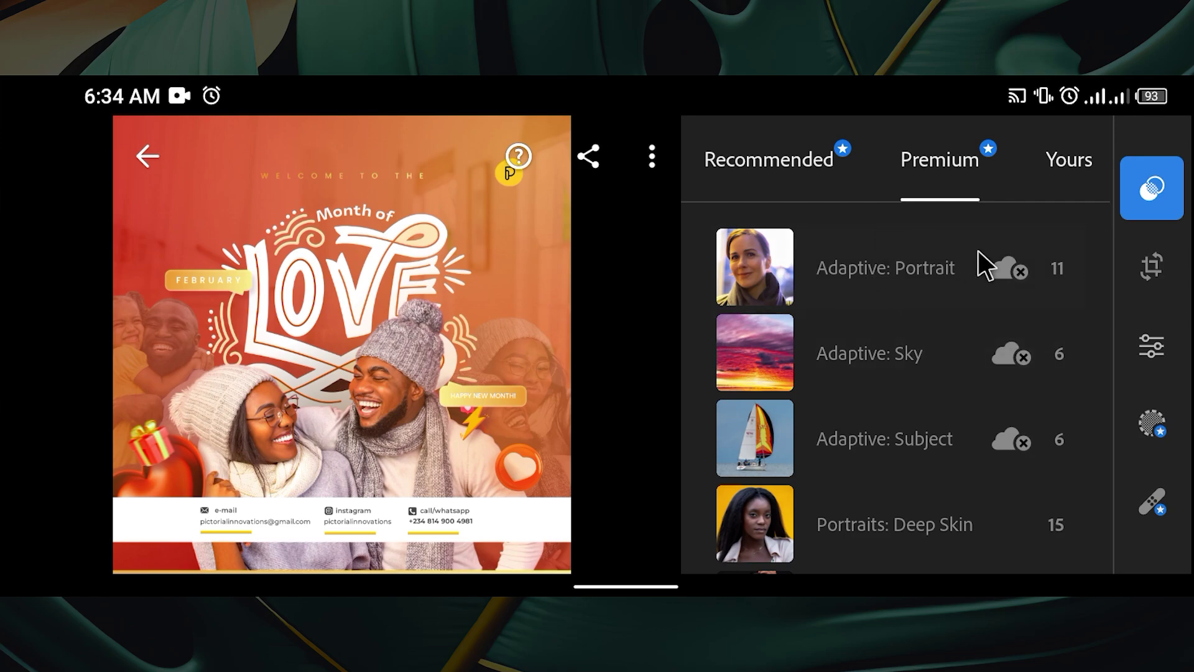
{"action": "left_click", "coordinate": [813, 179]}
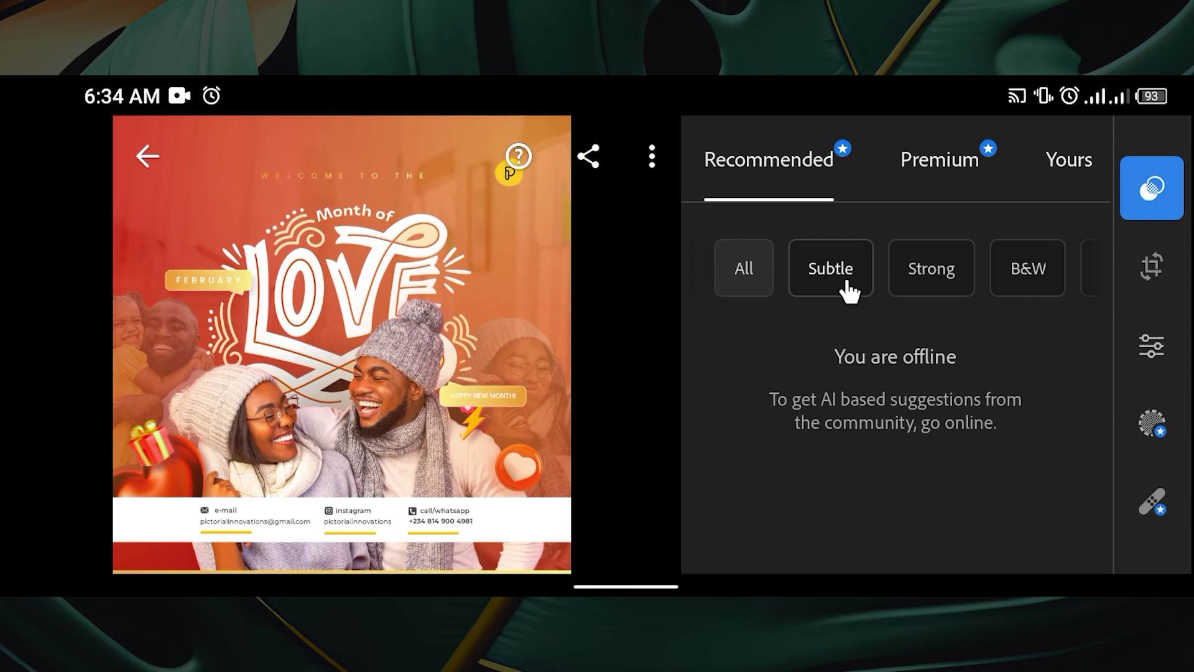
{"action": "left_click", "coordinate": [983, 162]}
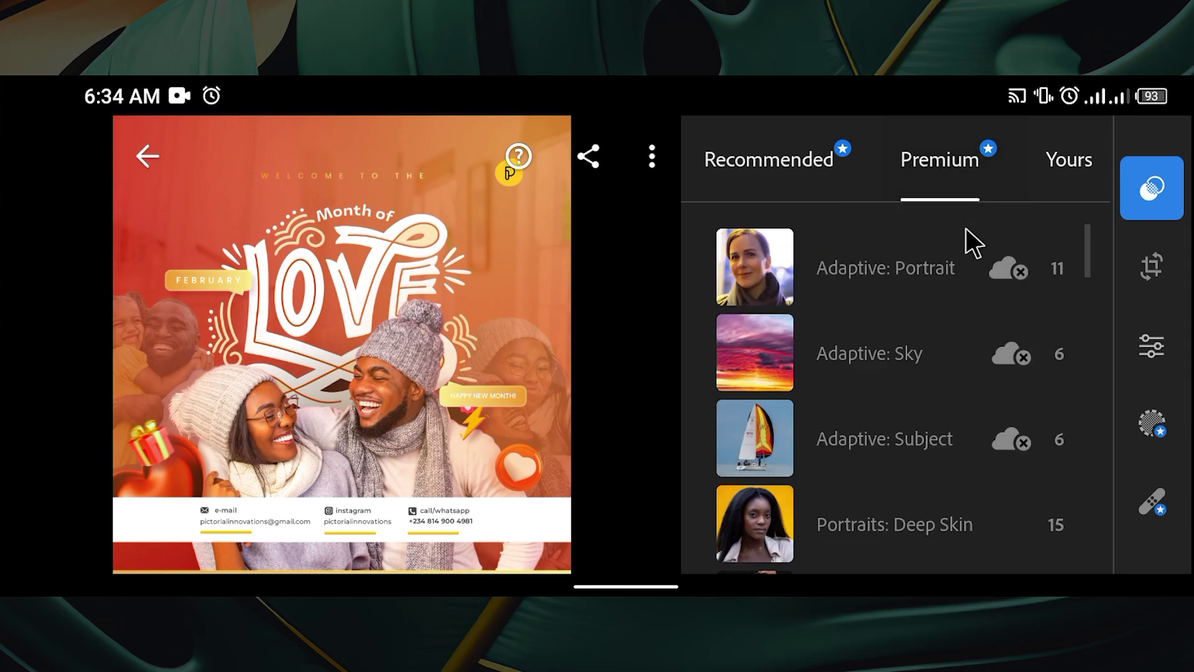
{"action": "scroll", "coordinate": [920, 392], "scroll_direction": "down", "scroll_amount": 3}
{"action": "scroll", "coordinate": [951, 330], "scroll_direction": "down", "scroll_amount": 2}
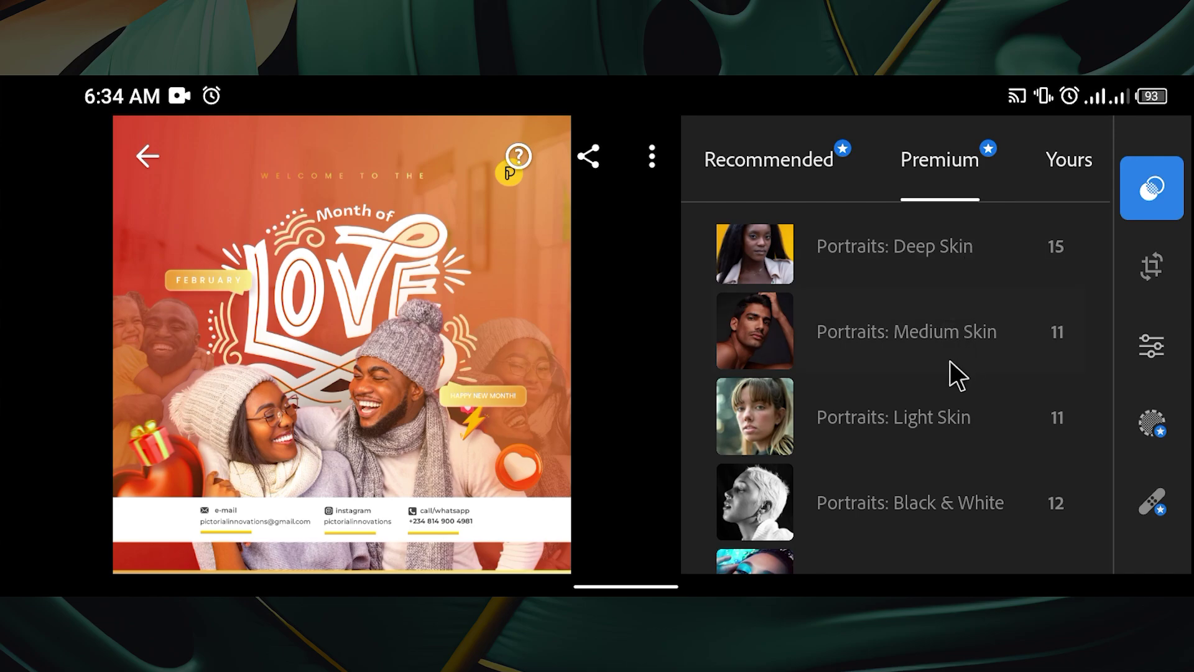
{"action": "scroll", "coordinate": [949, 362], "scroll_direction": "down", "scroll_amount": 3}
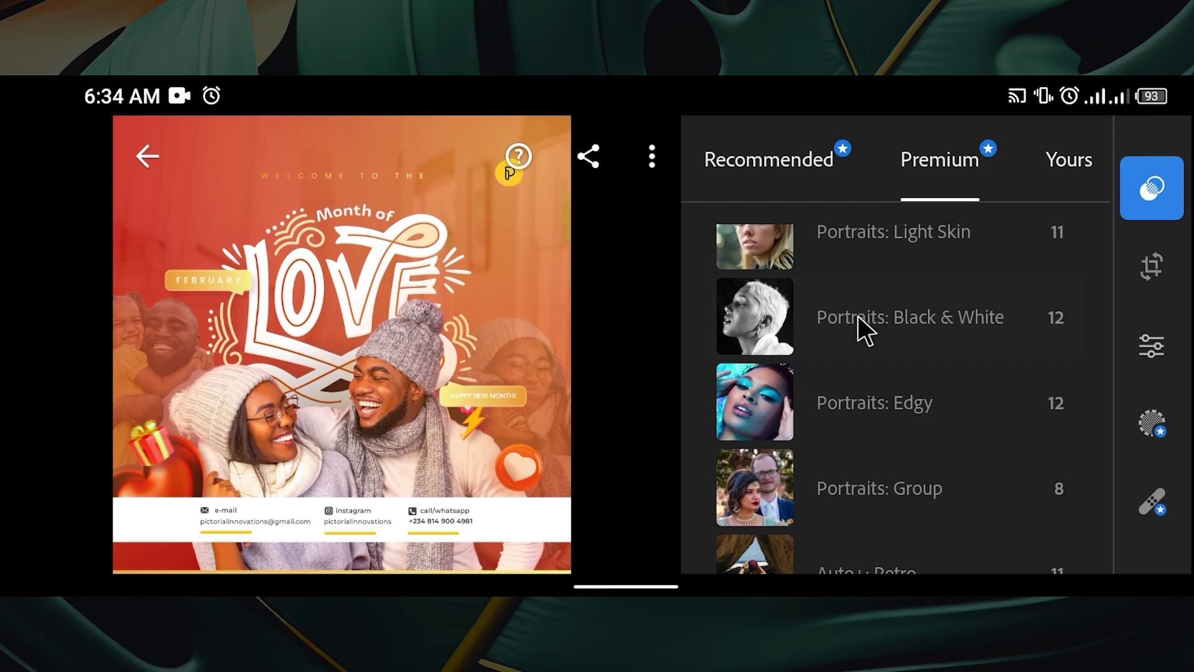
{"action": "left_click", "coordinate": [1068, 166]}
{"action": "scroll", "coordinate": [952, 363], "scroll_direction": "down", "scroll_amount": 5}
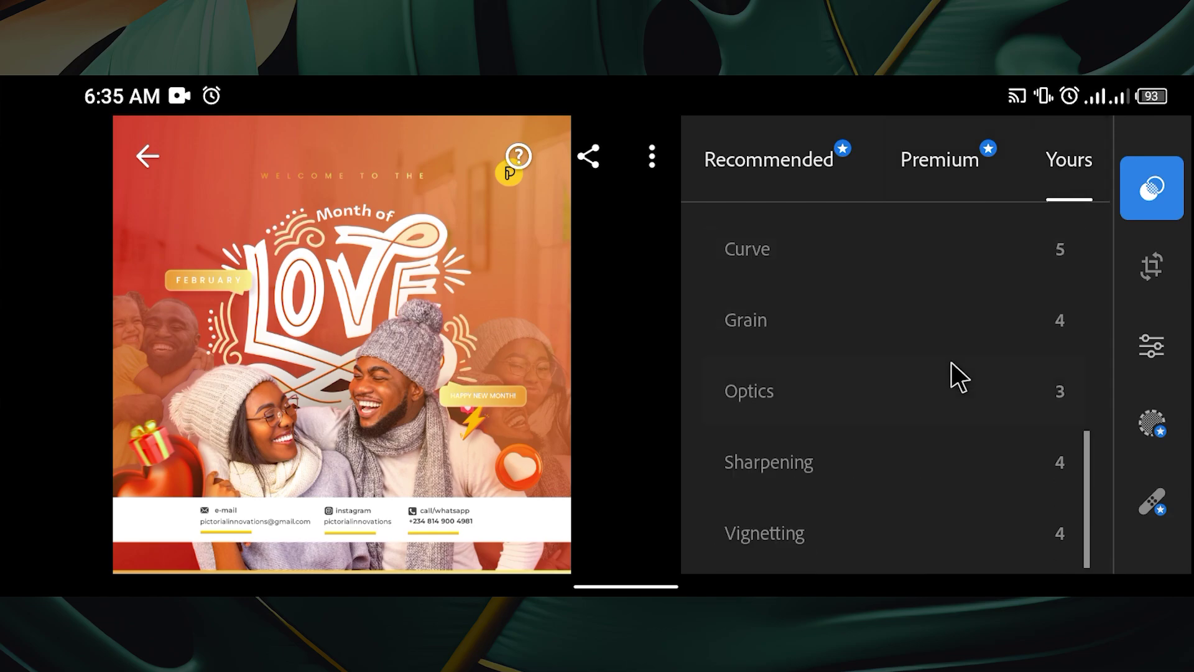
{"action": "scroll", "coordinate": [953, 364], "scroll_direction": "up", "scroll_amount": 5}
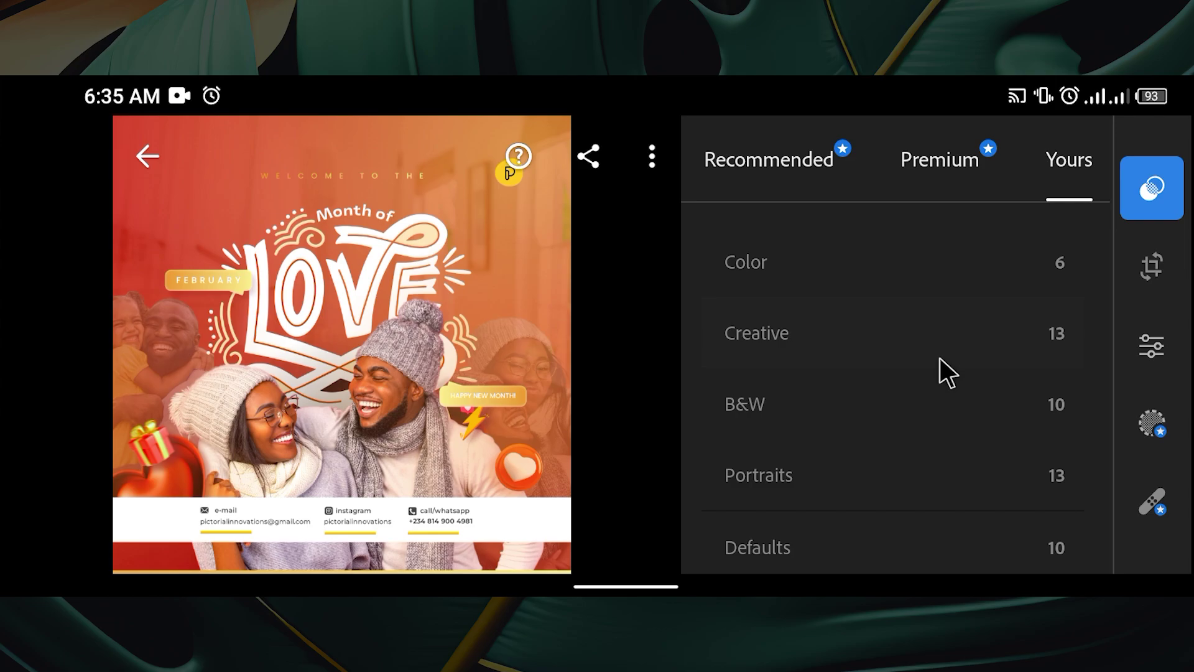
{"action": "scroll", "coordinate": [939, 357], "scroll_direction": "down", "scroll_amount": 5}
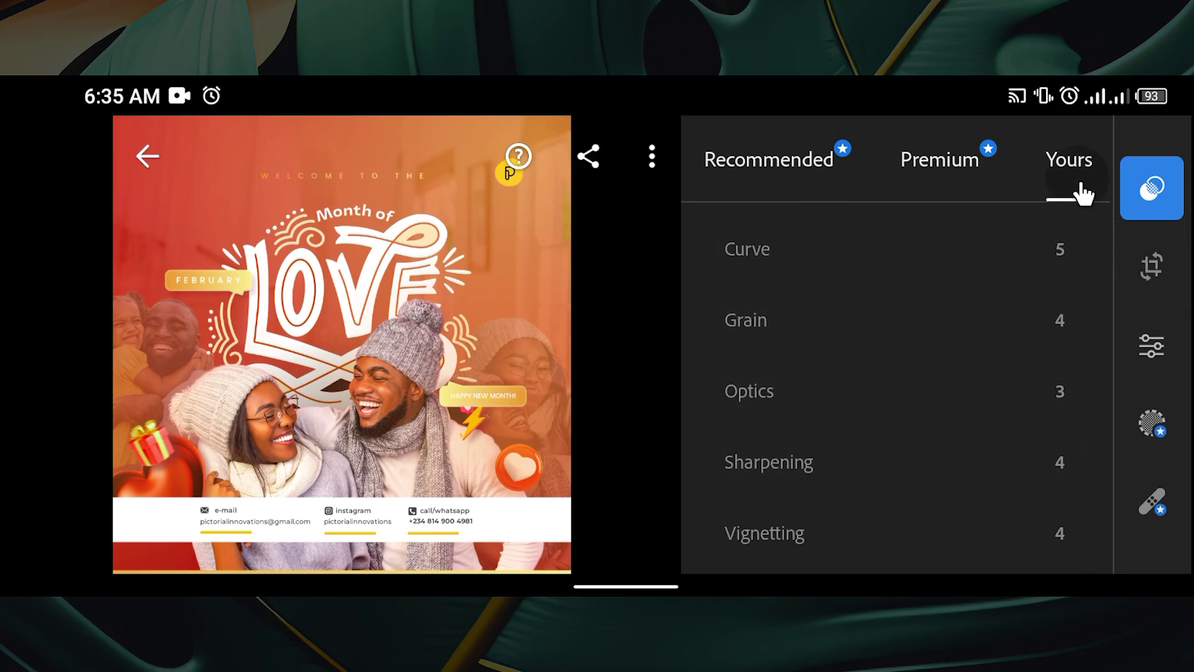
{"action": "left_click", "coordinate": [622, 256]}
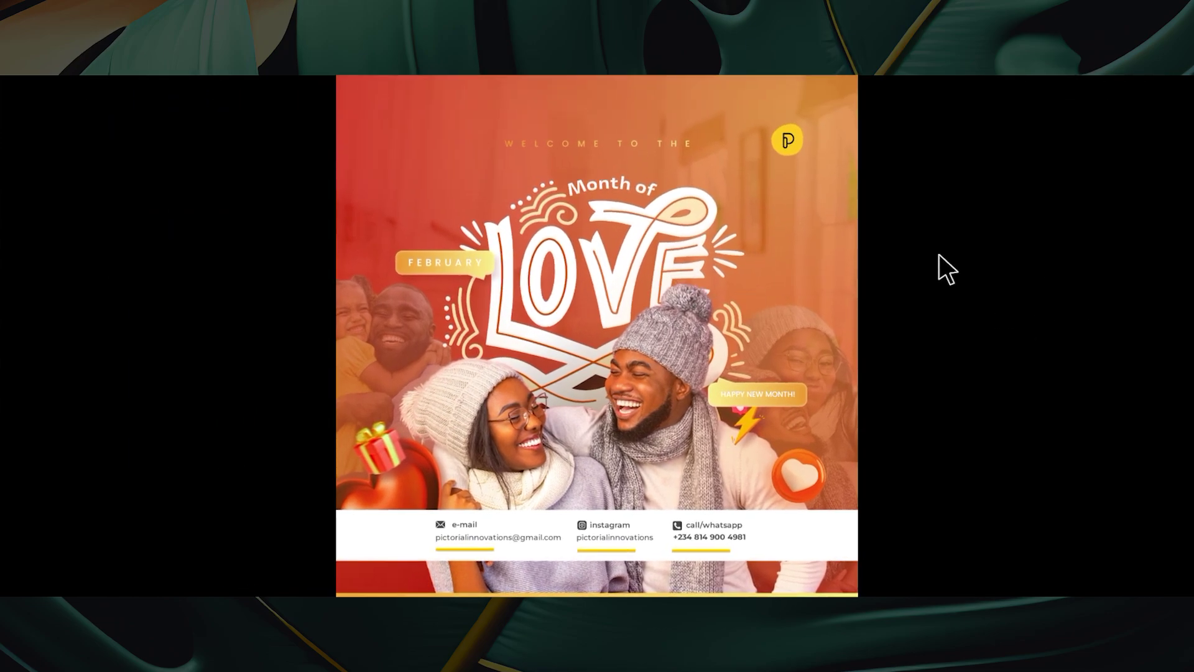
{"action": "left_click", "coordinate": [933, 256]}
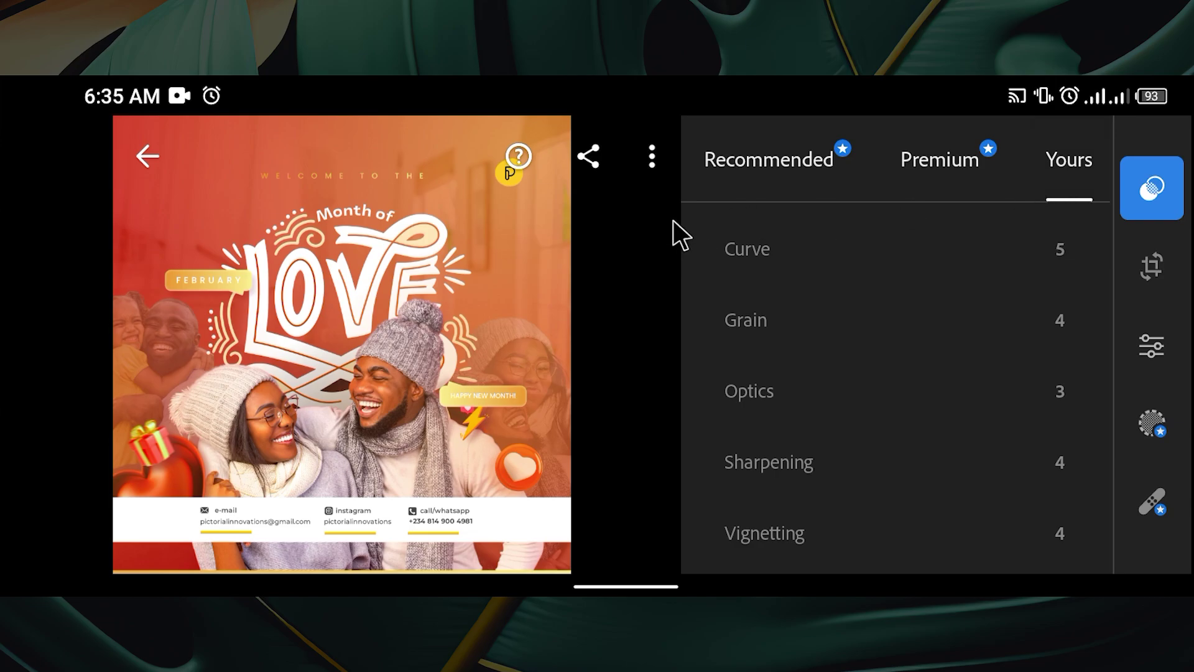
{"action": "left_click", "coordinate": [1172, 198]}
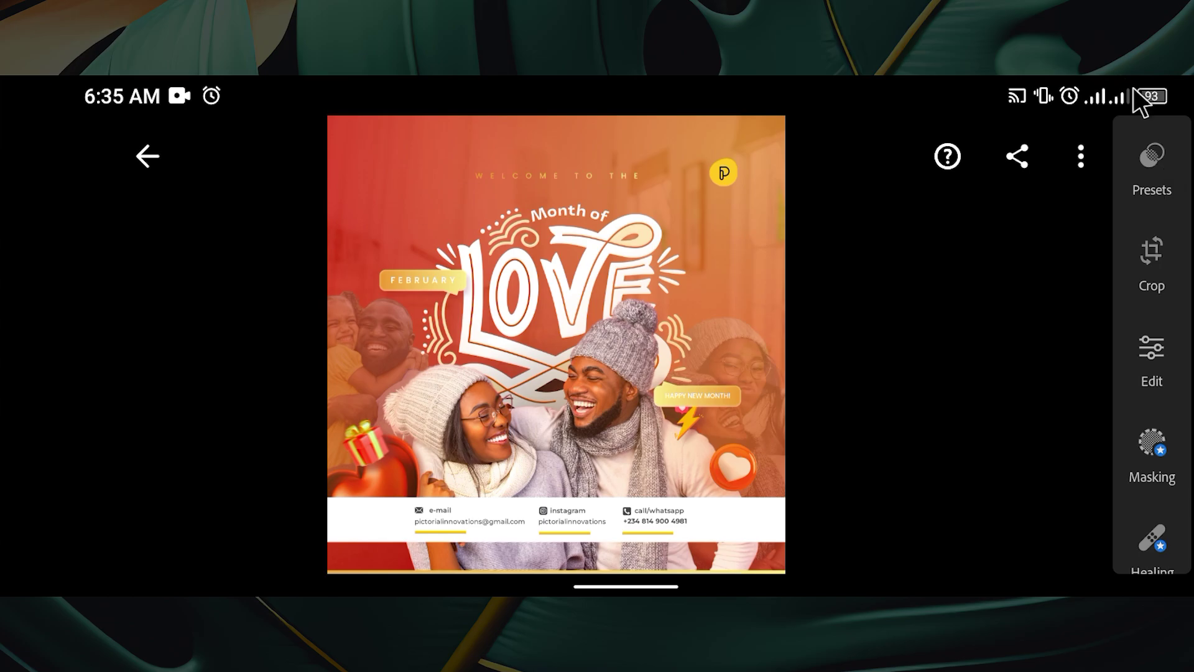
- Apply the automatic light and color adjustments to the flyer and dismiss the Before & After tip
{"action": "left_click", "coordinate": [1148, 346]}
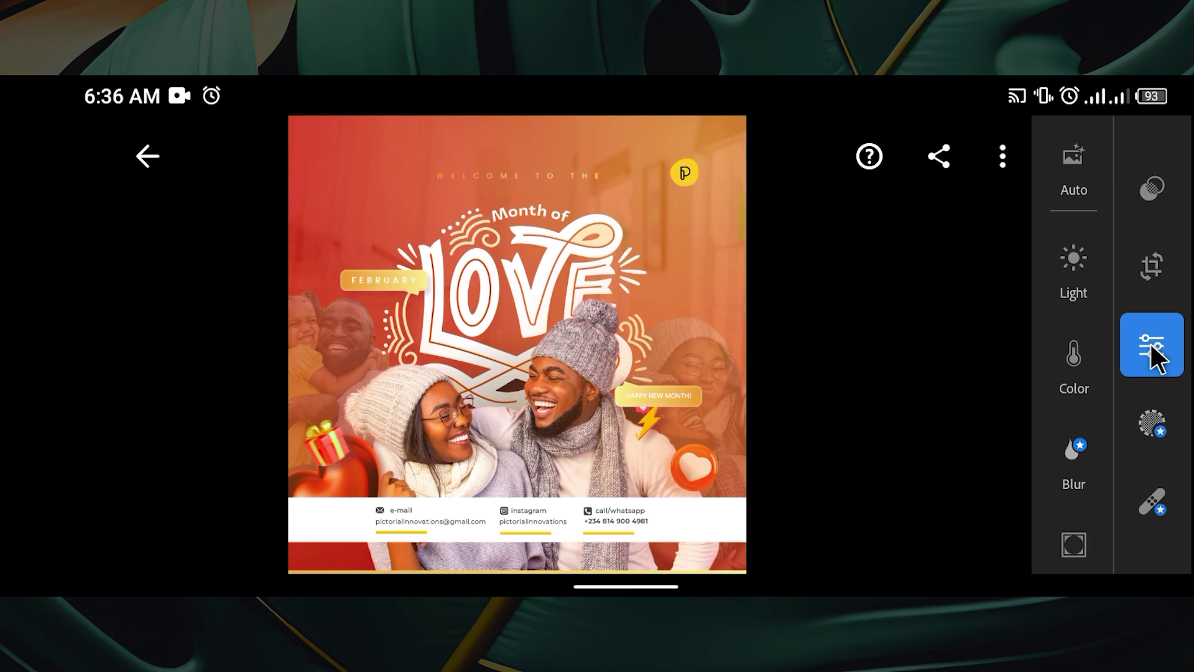
{"action": "left_click", "coordinate": [1084, 159]}
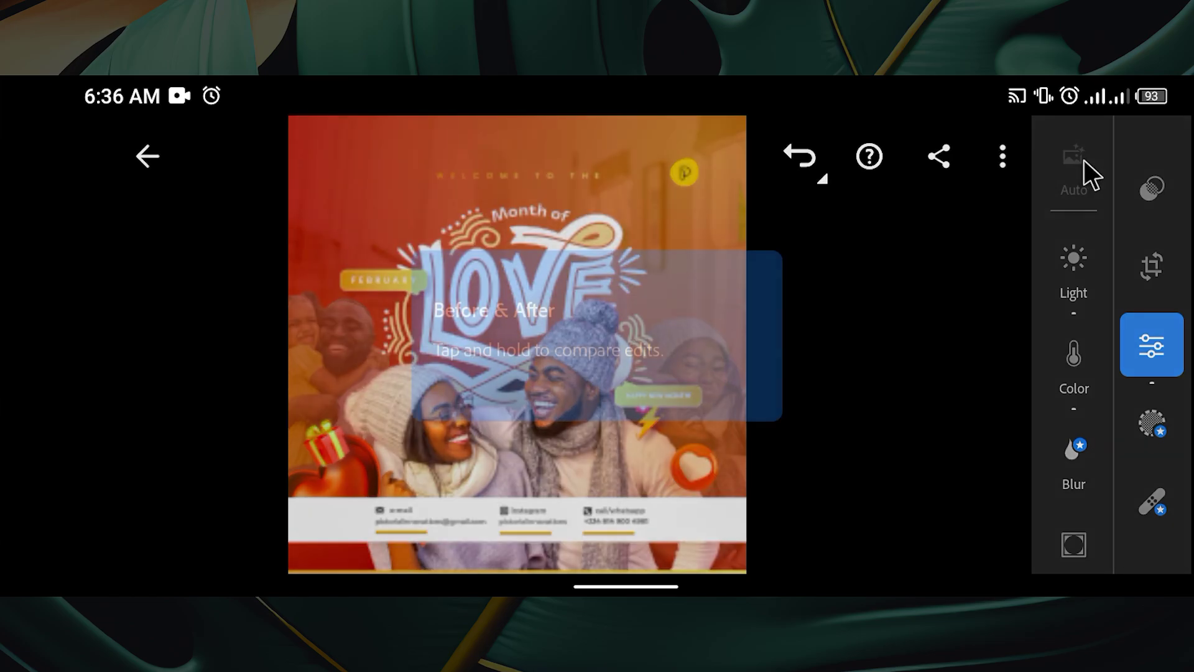
{"action": "left_click", "coordinate": [382, 267]}
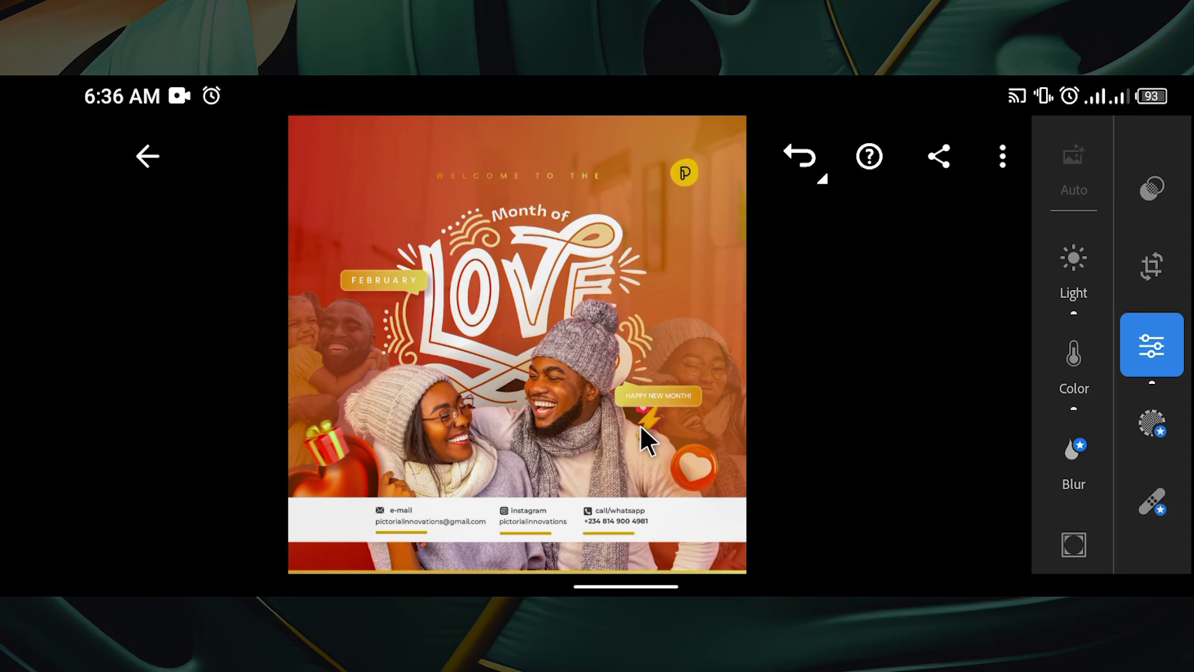
- Compare the automatically adjusted flyer with its original version
{"action": "left_click", "coordinate": [576, 248]}
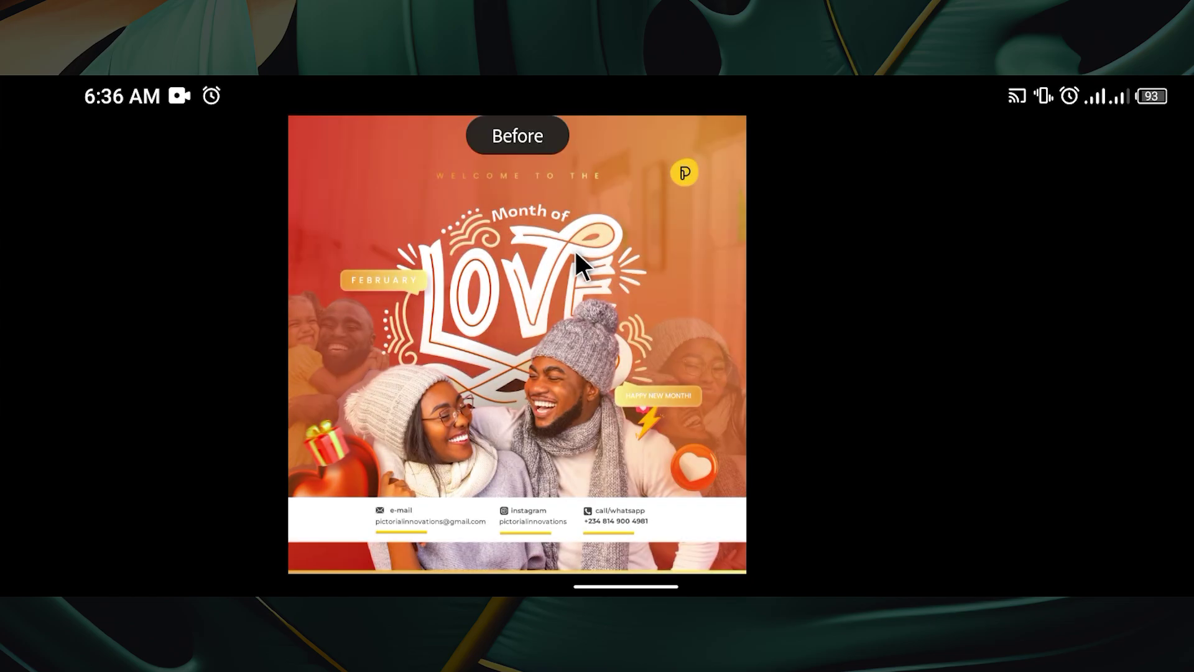
{"action": "left_click", "coordinate": [573, 248]}
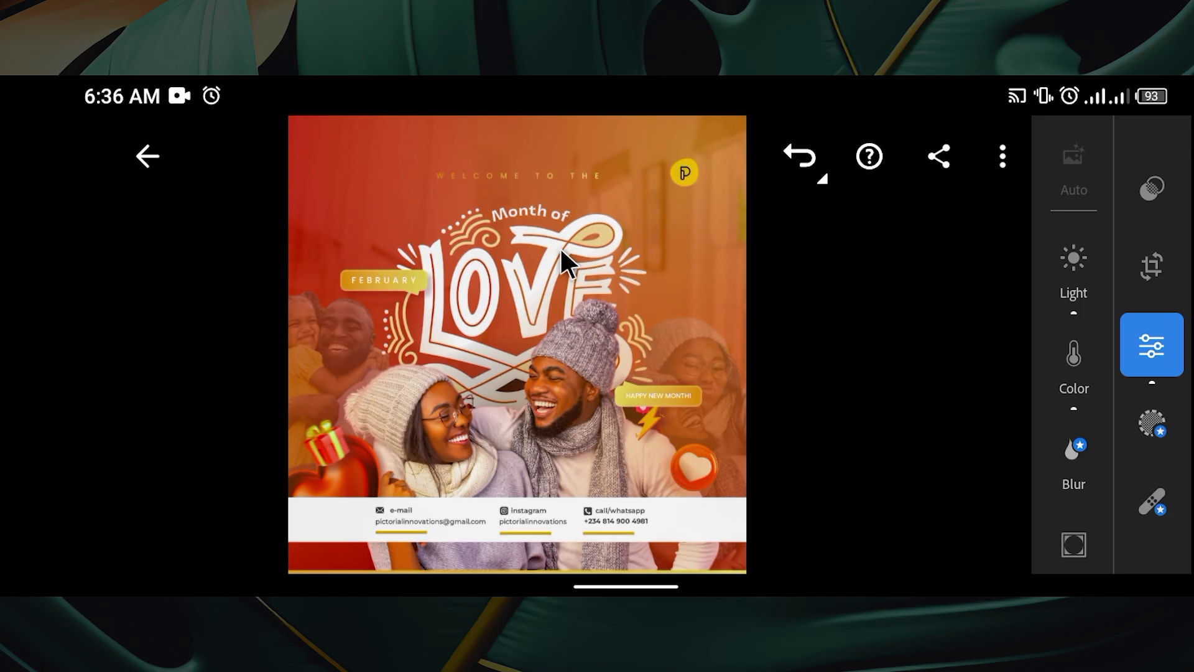
{"action": "left_click", "coordinate": [561, 251]}
{"action": "left_click", "coordinate": [561, 251]}
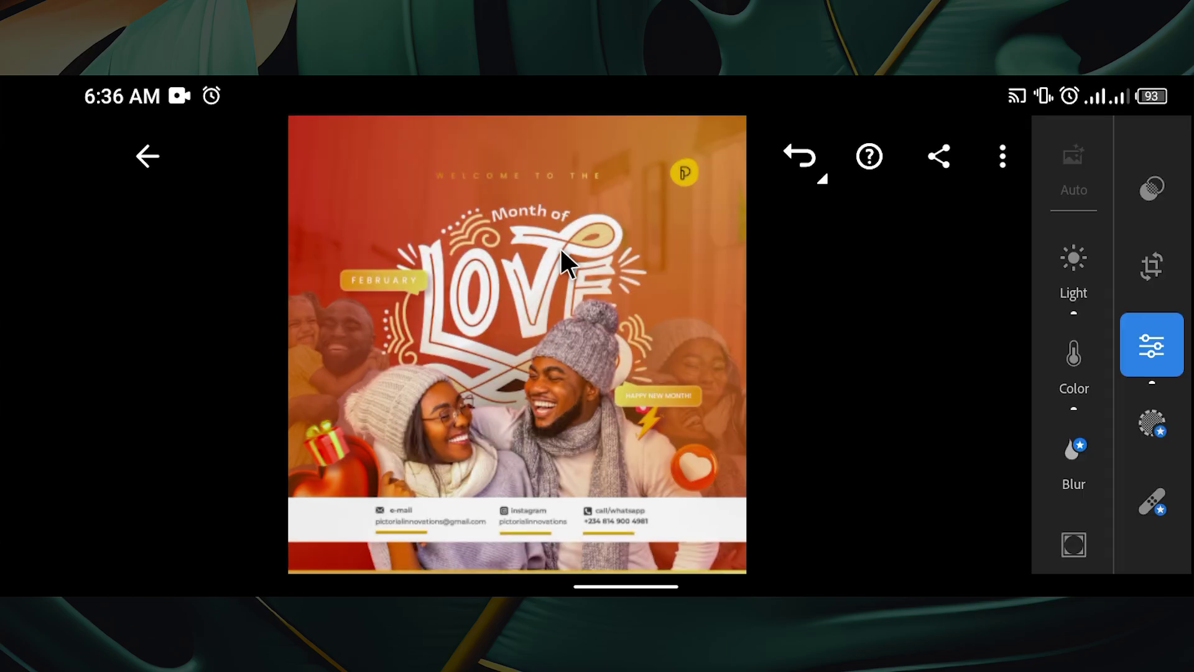
{"action": "left_click", "coordinate": [559, 246]}
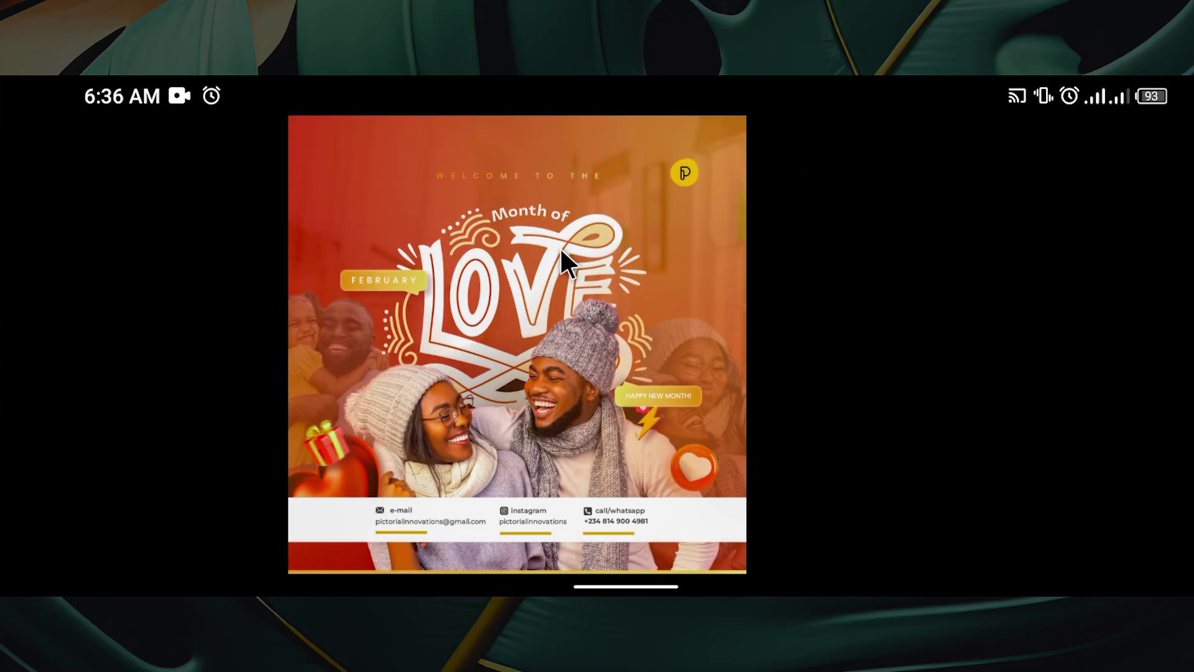
{"action": "left_click", "coordinate": [560, 246]}
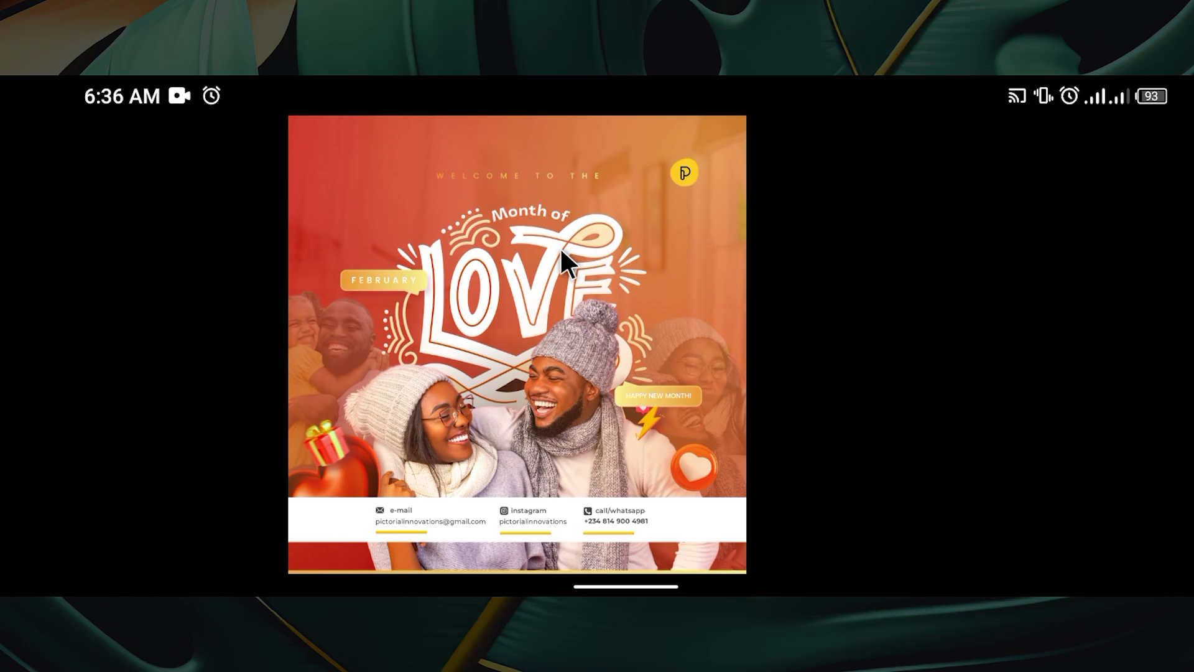
{"action": "left_click", "coordinate": [561, 247]}
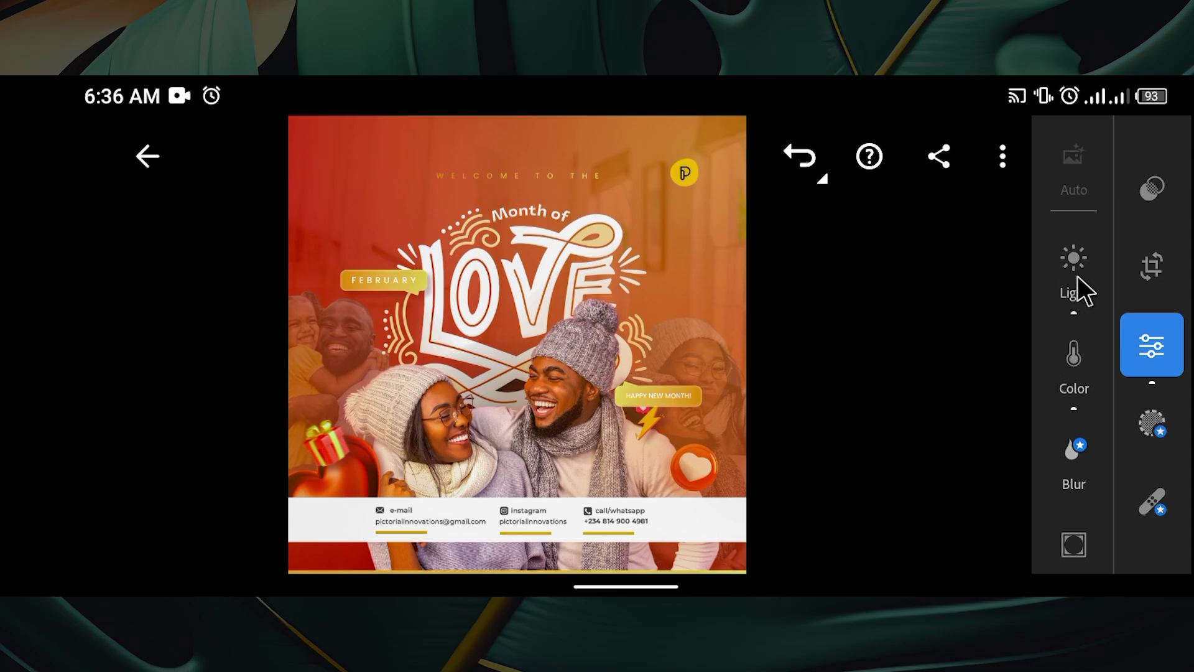
- In the light adjustments, set Highlights to -83 and Shadows to +52, comparing with the original
{"action": "left_click", "coordinate": [1075, 253]}
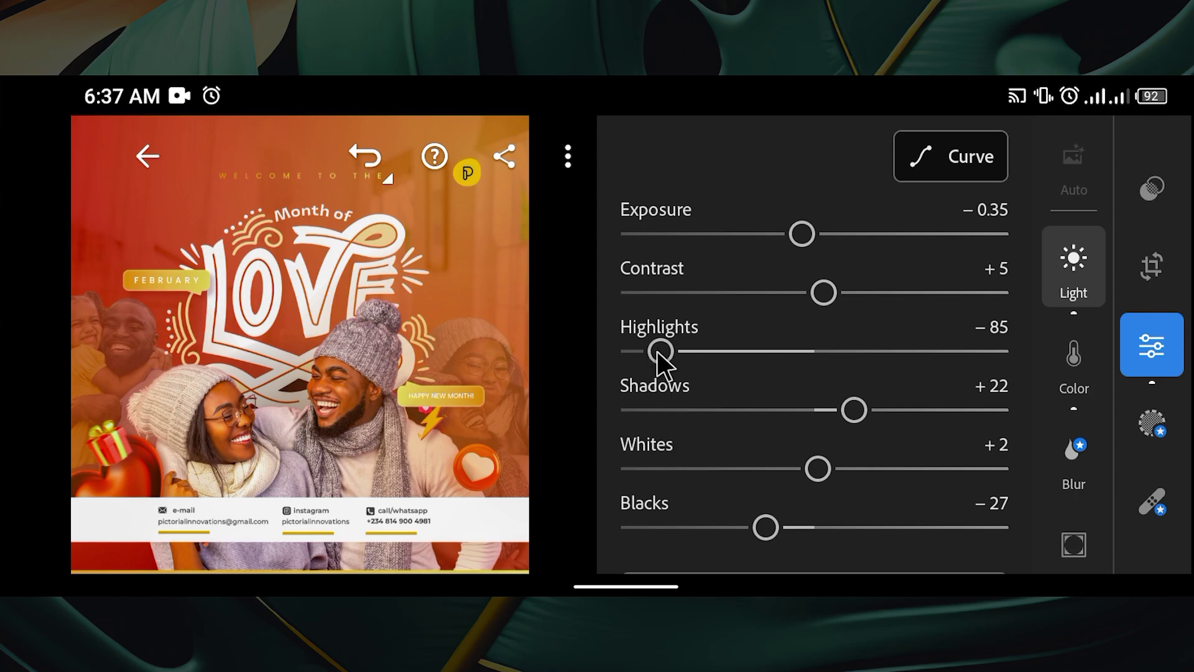
{"action": "left_click_drag", "start_coordinate": [668, 352], "coordinate": [613, 337]}
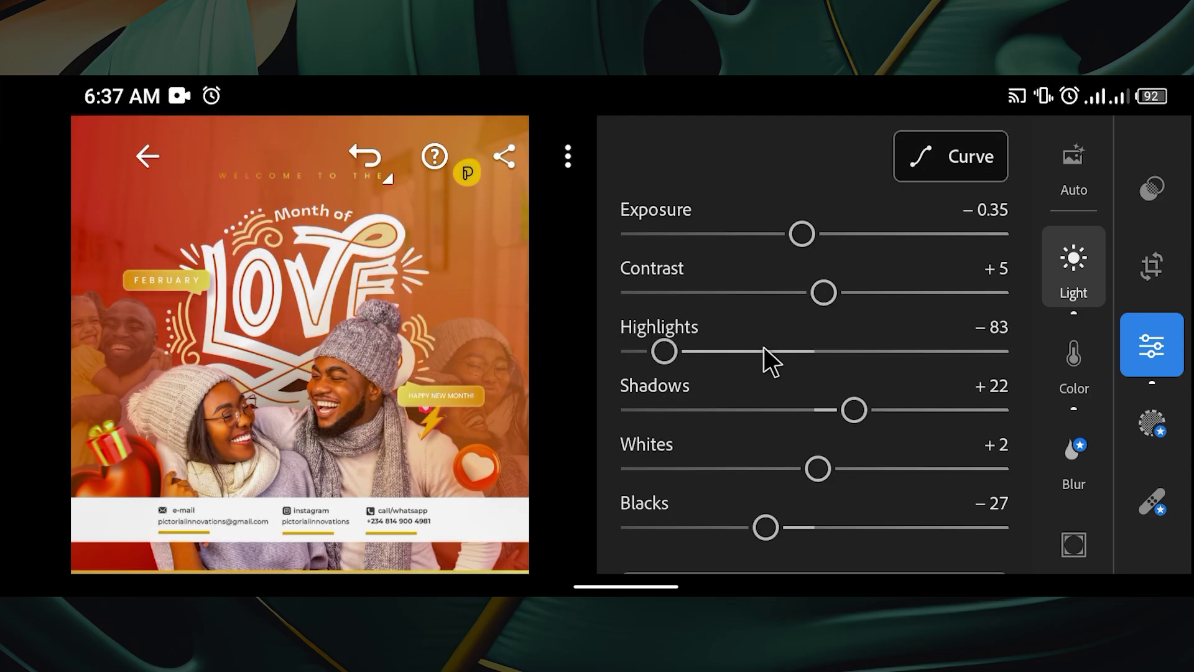
{"action": "left_click_drag", "start_coordinate": [373, 260], "coordinate": [373, 260]}
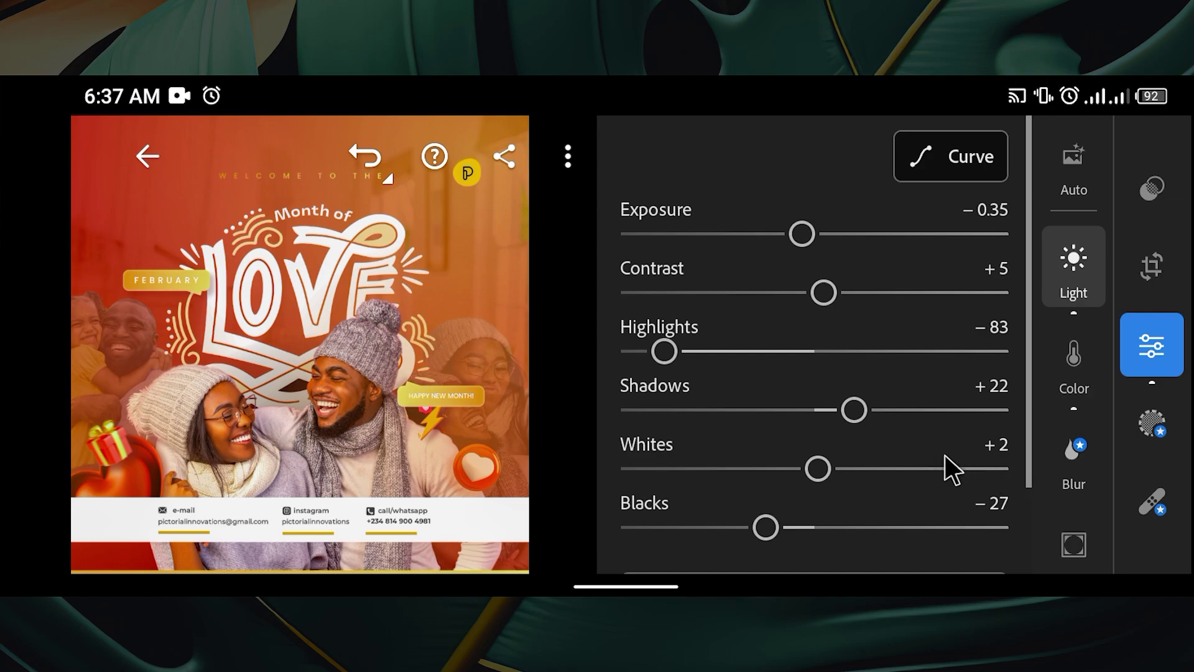
{"action": "left_click_drag", "start_coordinate": [852, 405], "coordinate": [905, 414]}
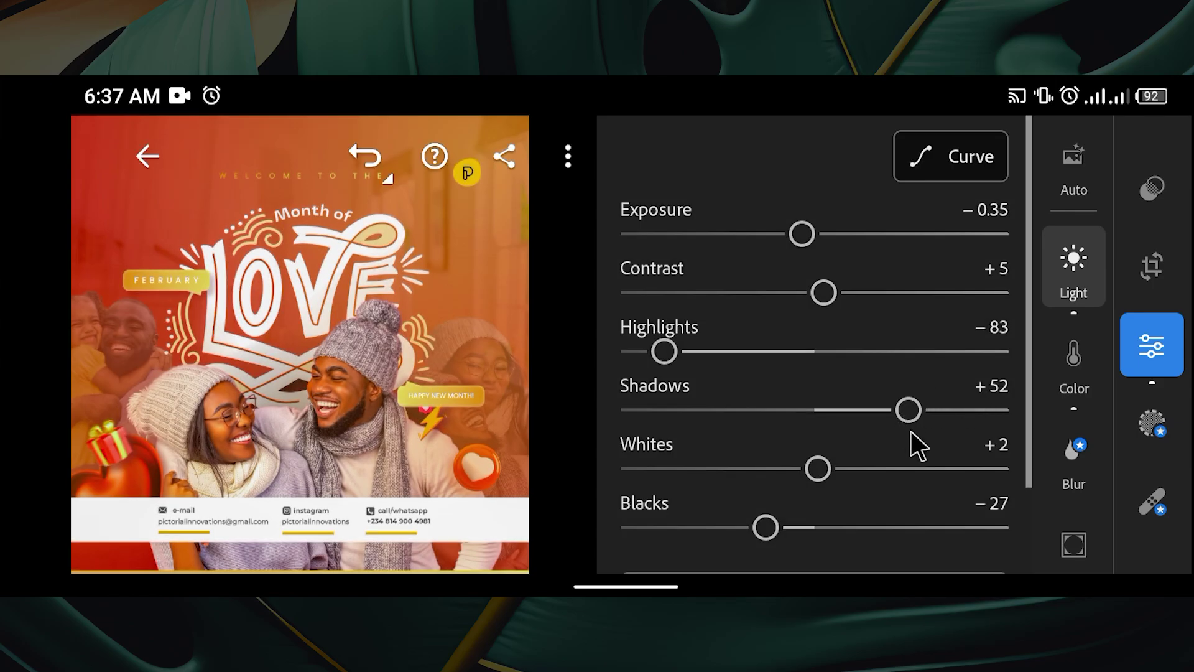
- Set Whites to +53 and Blacks to +4, and compare the flyer with the original
{"action": "scroll", "coordinate": [930, 453], "scroll_direction": "down", "scroll_amount": 3}
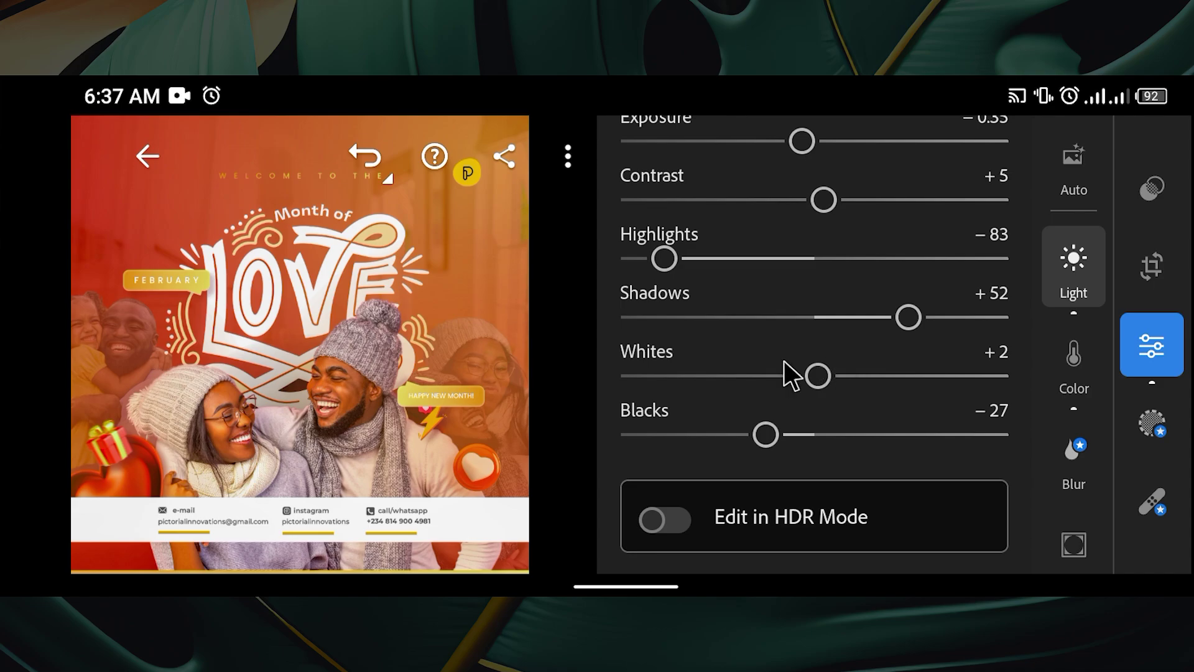
{"action": "left_click_drag", "start_coordinate": [824, 374], "coordinate": [691, 373]}
{"action": "left_click_drag", "start_coordinate": [689, 363], "coordinate": [926, 398]}
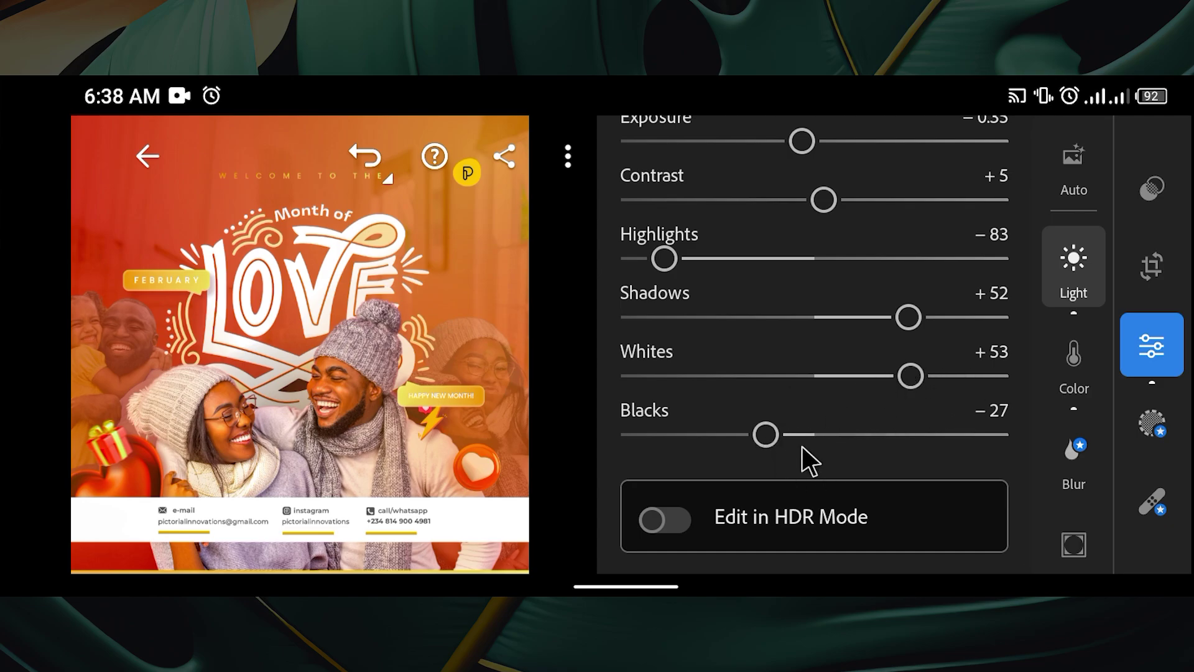
{"action": "left_click_drag", "start_coordinate": [786, 427], "coordinate": [835, 436]}
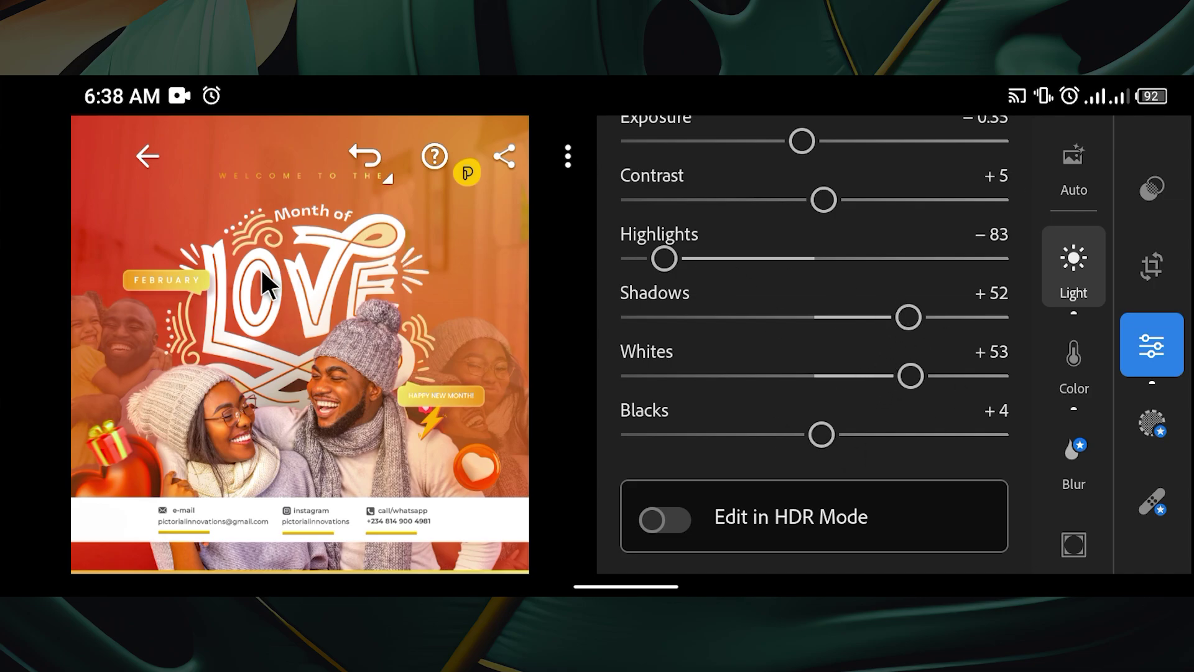
{"action": "left_click_drag", "start_coordinate": [261, 271], "coordinate": [259, 270]}
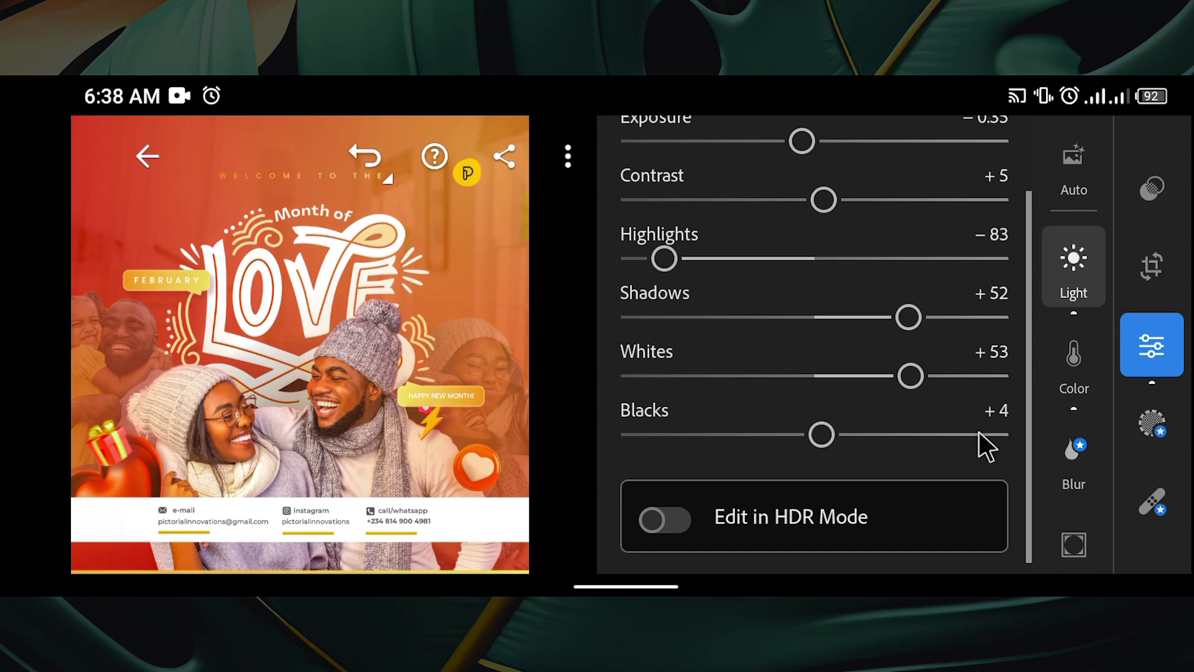
- Try darkening the midtones by lowering a middle point on the overall tone curve, remove the point, and close the curve
{"action": "scroll", "coordinate": [980, 404], "scroll_direction": "up", "scroll_amount": 3}
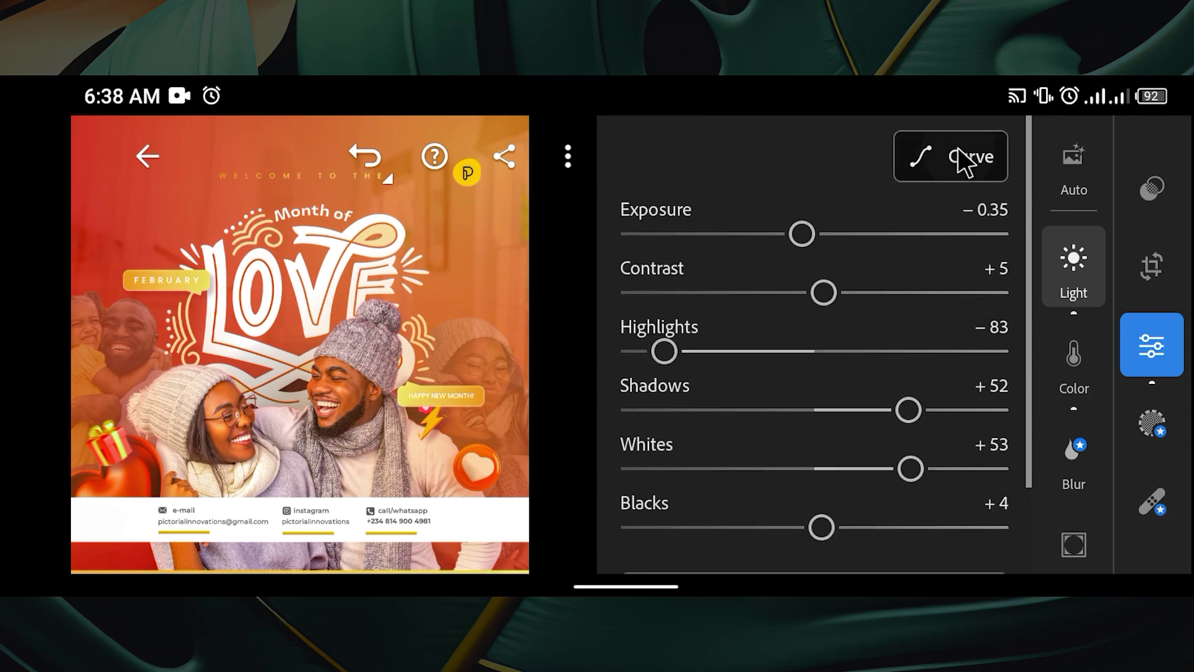
{"action": "left_click", "coordinate": [965, 157]}
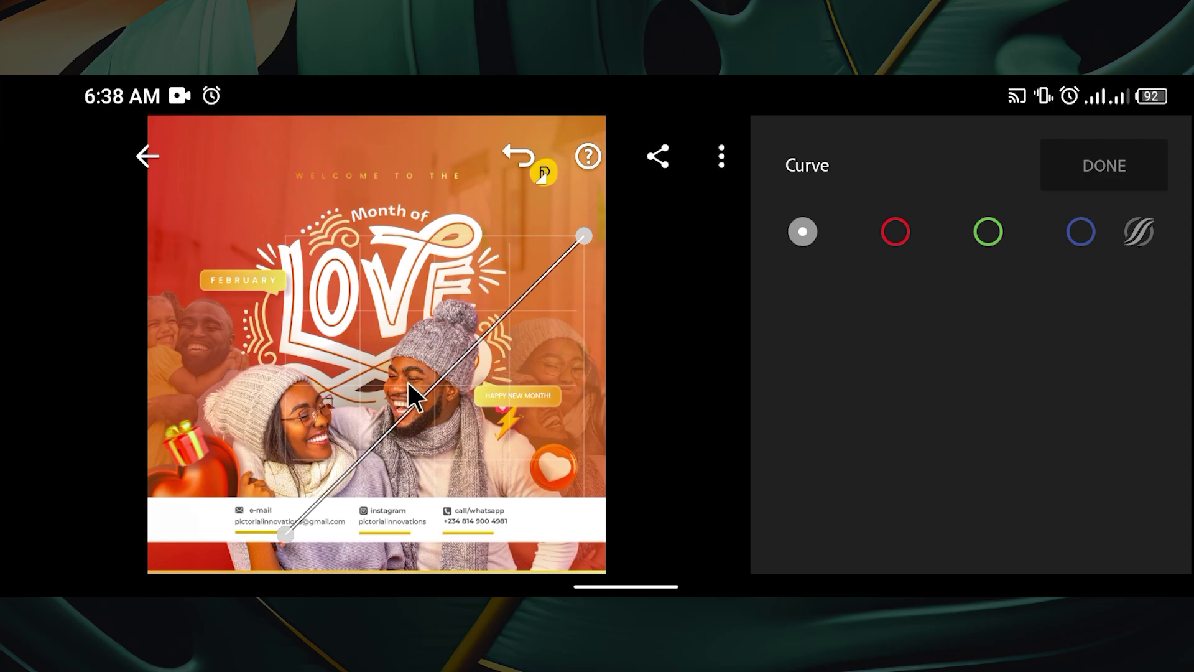
{"action": "left_click_drag", "start_coordinate": [438, 369], "coordinate": [459, 396]}
{"action": "mouse_move", "coordinate": [582, 235]}
{"action": "left_mouse_down"}
{"action": "mouse_move", "coordinate": [570, 216]}
{"action": "mouse_move", "coordinate": [584, 238]}
{"action": "left_mouse_up"}
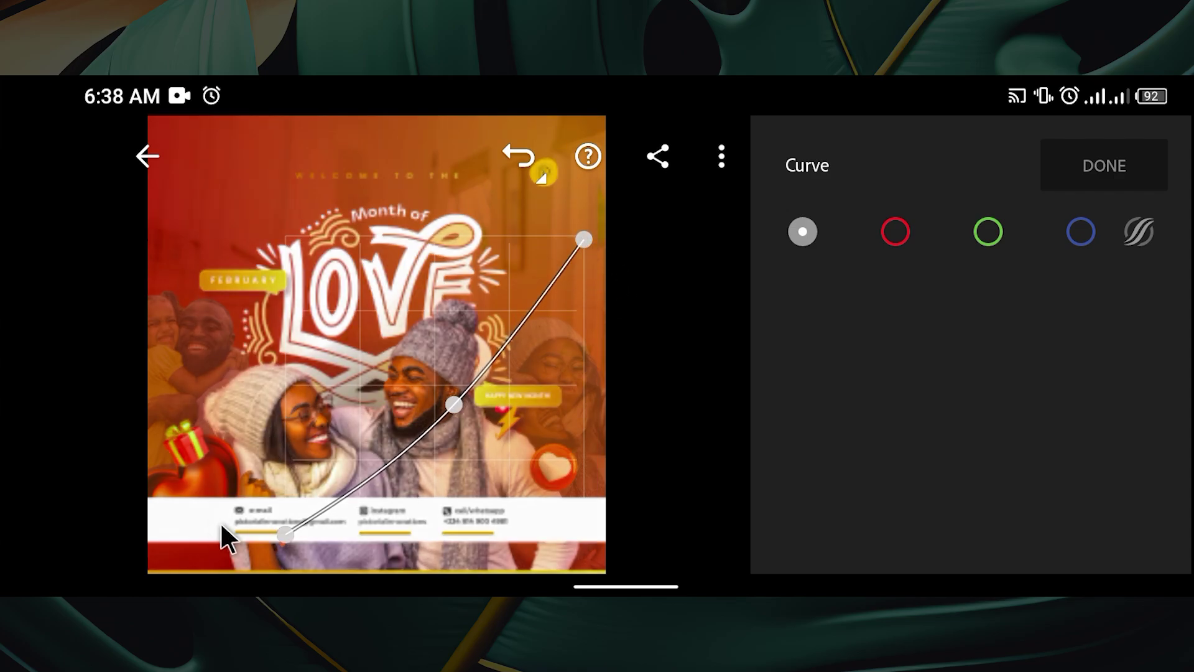
{"action": "mouse_move", "coordinate": [281, 529]}
{"action": "left_mouse_down"}
{"action": "mouse_move", "coordinate": [276, 510]}
{"action": "mouse_move", "coordinate": [280, 547]}
{"action": "left_mouse_up"}
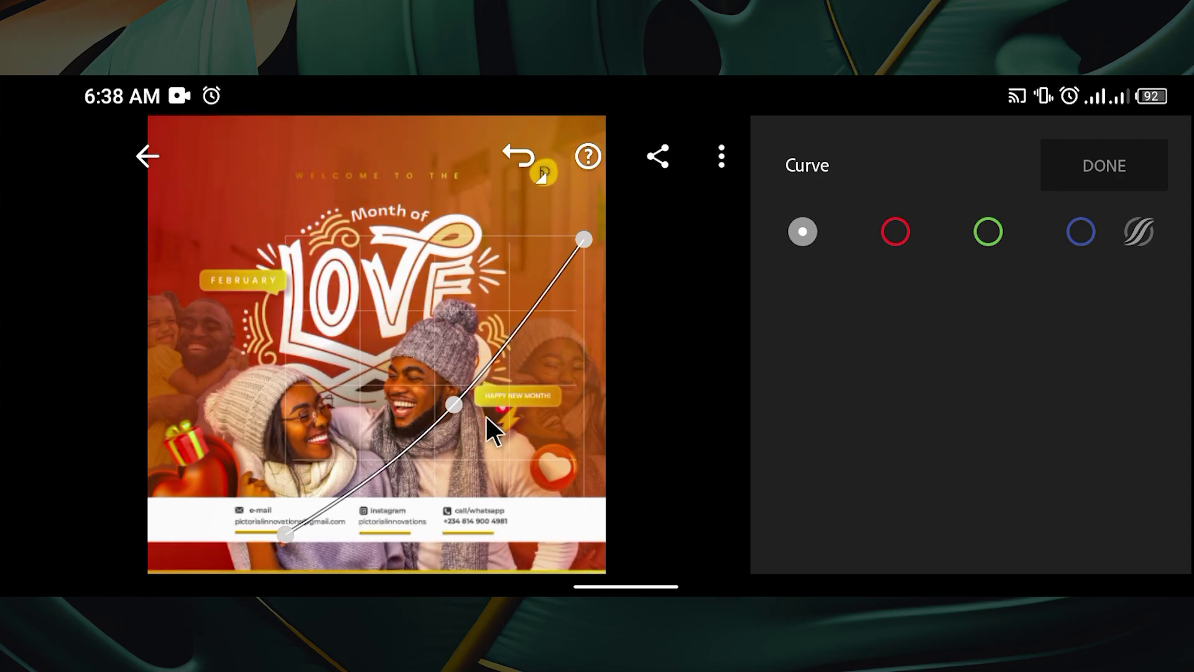
{"action": "left_click_drag", "start_coordinate": [453, 401], "coordinate": [450, 400]}
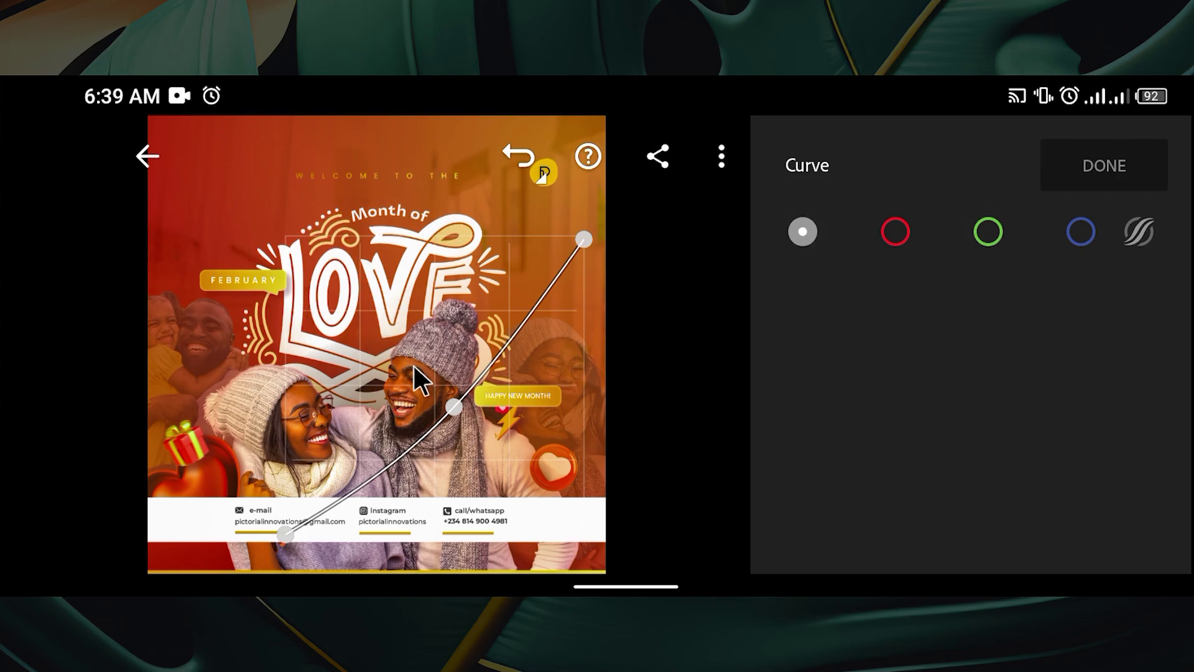
{"action": "double_click", "coordinate": [450, 401]}
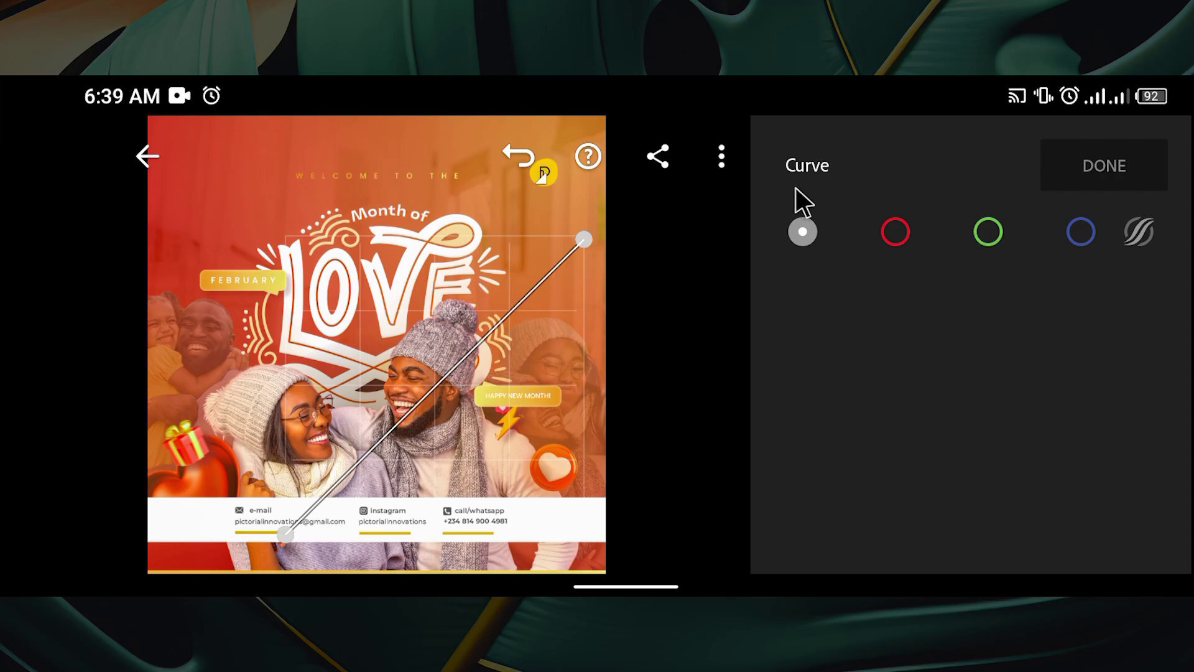
{"action": "left_click", "coordinate": [1116, 167]}
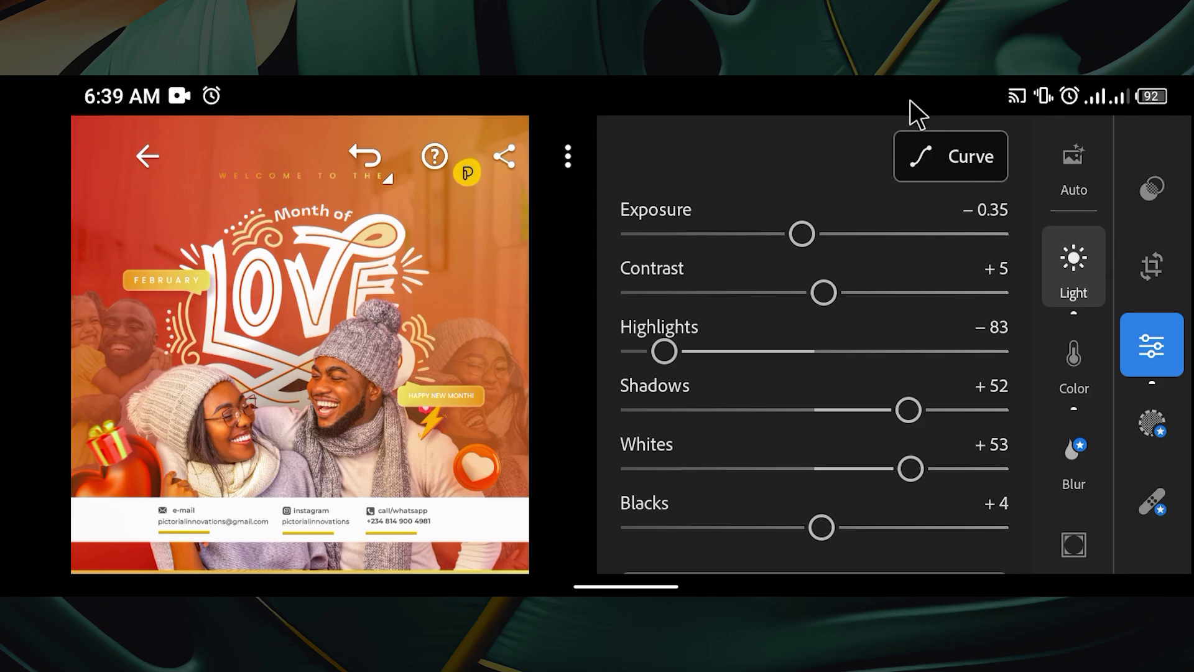
- Try lowering a middle point on the red channel's tone curve, and remove the point again
{"action": "left_click", "coordinate": [924, 151]}
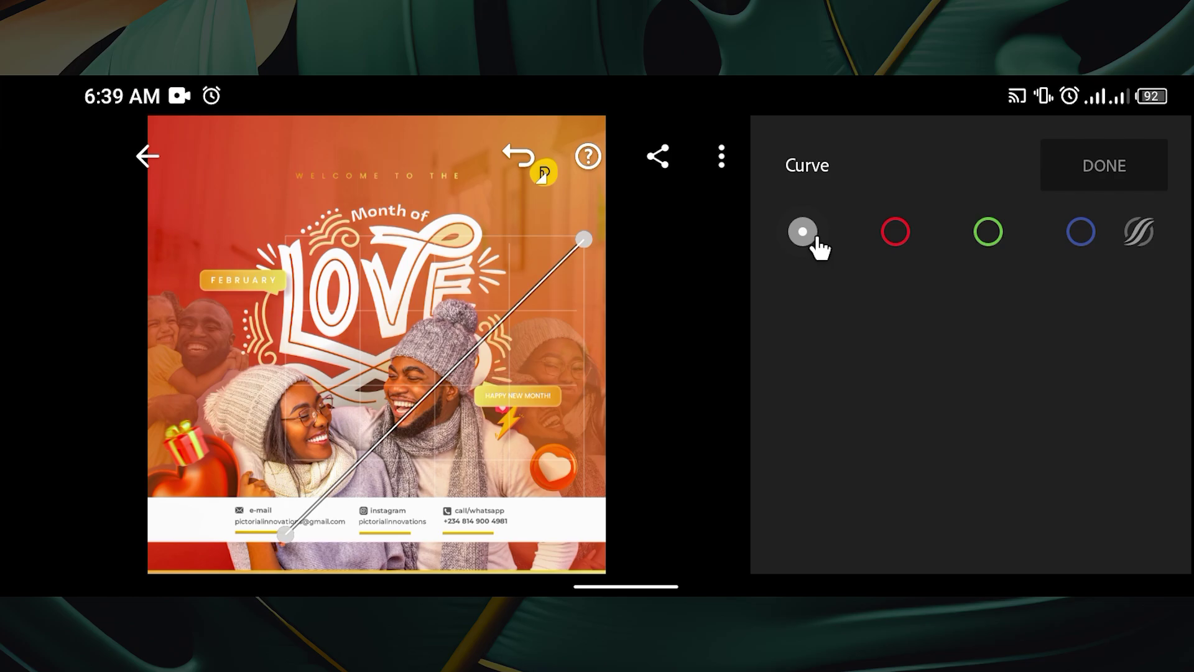
{"action": "left_click", "coordinate": [893, 231]}
{"action": "left_click_drag", "start_coordinate": [396, 385], "coordinate": [461, 401]}
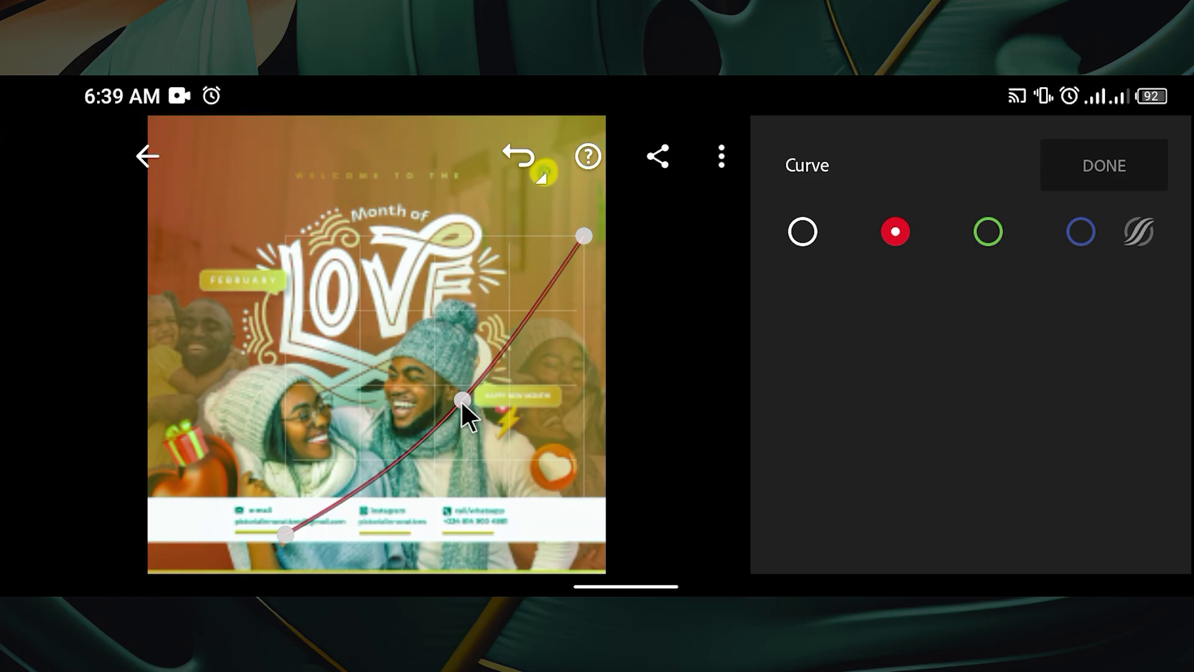
{"action": "double_click", "coordinate": [460, 397]}
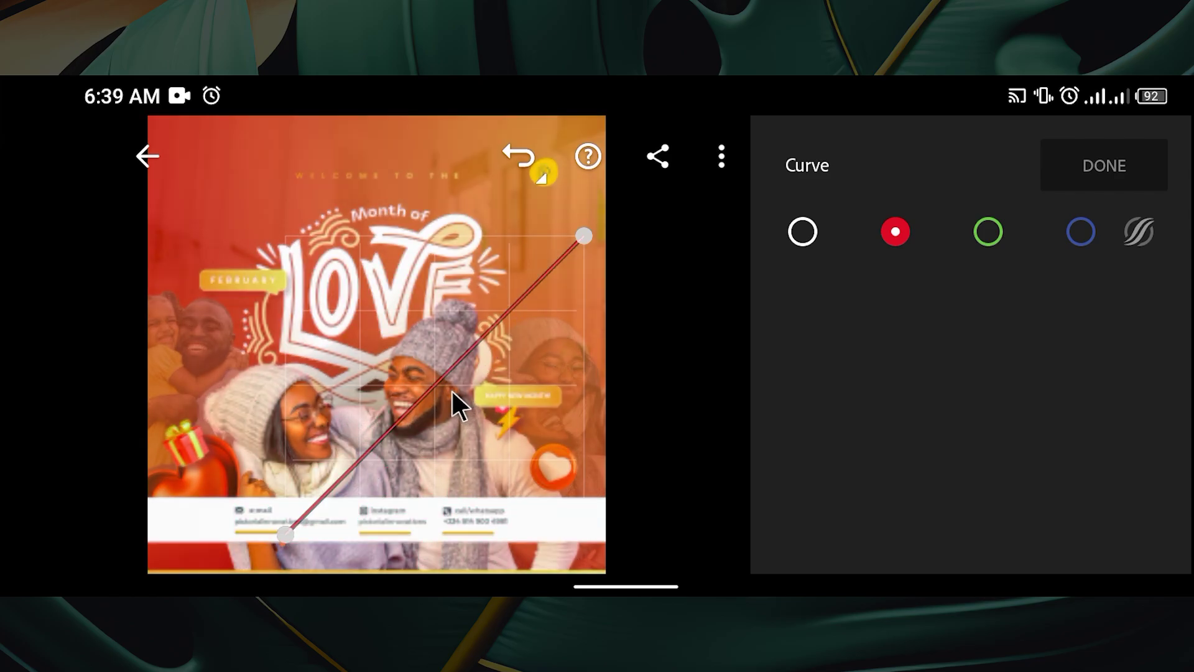
- Try shifting a middle point on the green channel's tone curve, and remove the point again
{"action": "left_click", "coordinate": [988, 232]}
{"action": "mouse_move", "coordinate": [429, 391]}
{"action": "left_mouse_down"}
{"action": "mouse_move", "coordinate": [449, 416]}
{"action": "mouse_move", "coordinate": [442, 389]}
{"action": "left_mouse_up"}
{"action": "scroll", "coordinate": [485, 283], "scroll_direction": "up", "scroll_amount": 3}
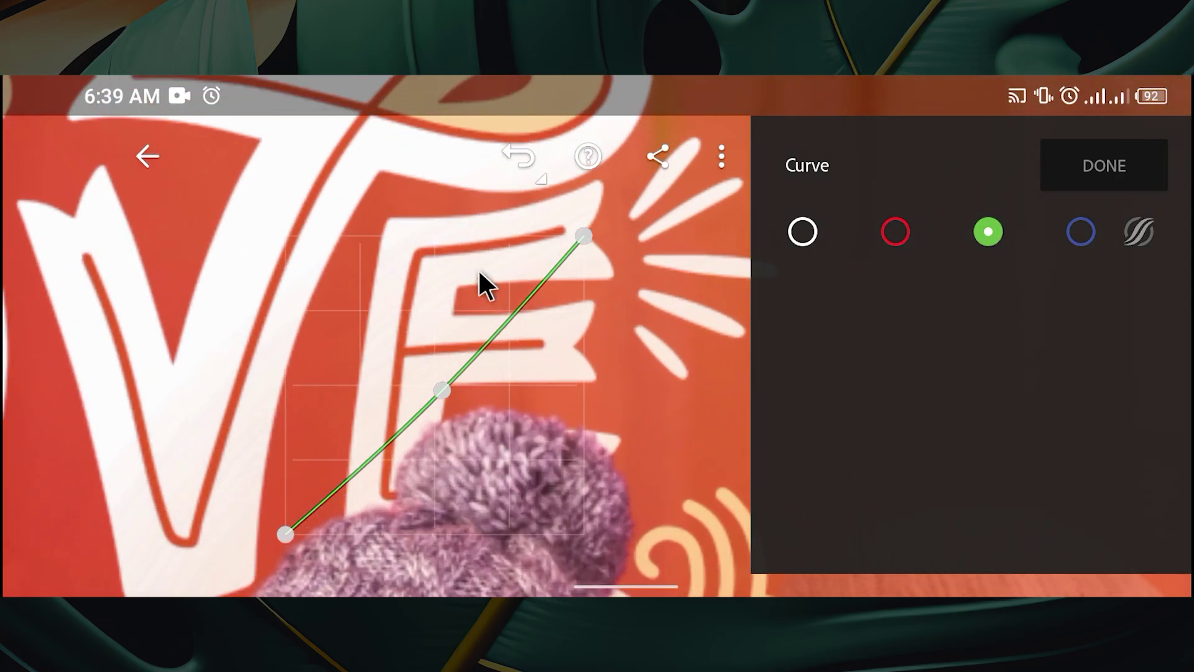
{"action": "scroll", "coordinate": [435, 227], "scroll_direction": "down", "scroll_amount": 3}
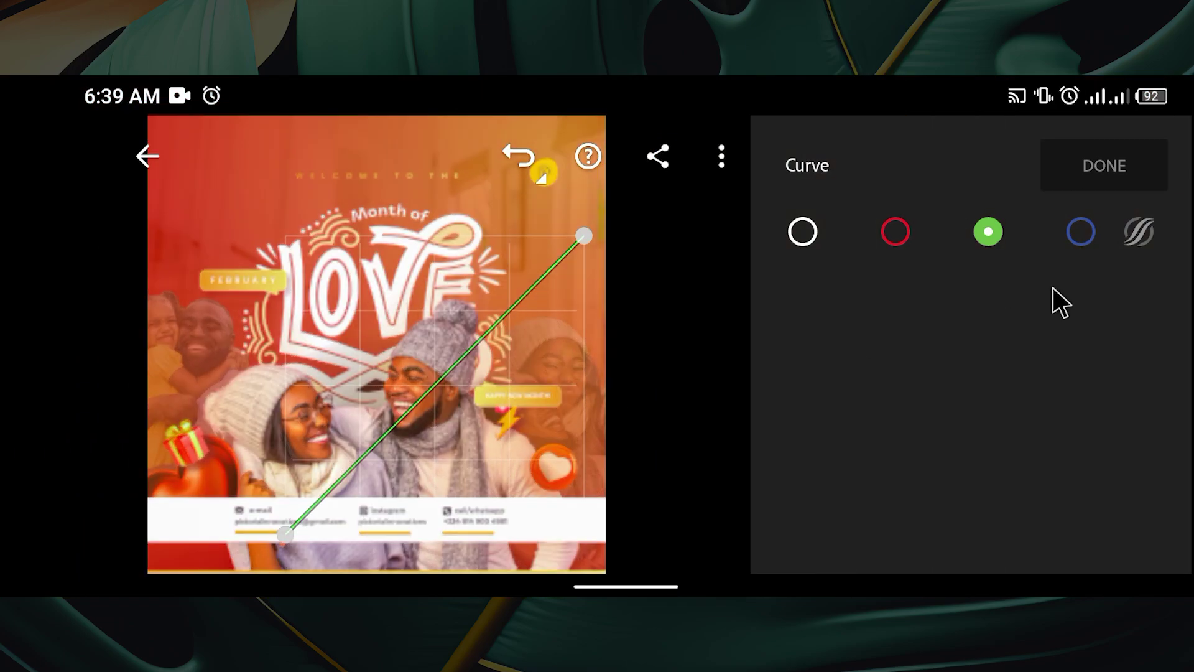
- Look at the blue channel's tone curve, return to the overall curve, and close the curve editor
{"action": "left_click", "coordinate": [1080, 232]}
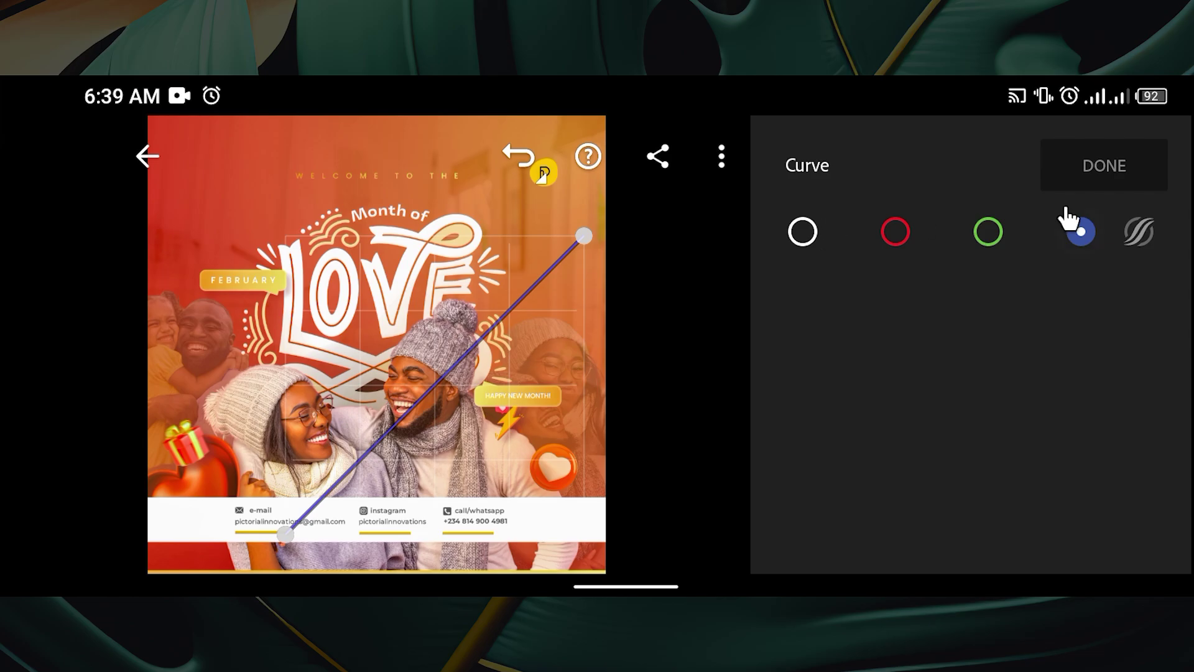
{"action": "left_click", "coordinate": [802, 232]}
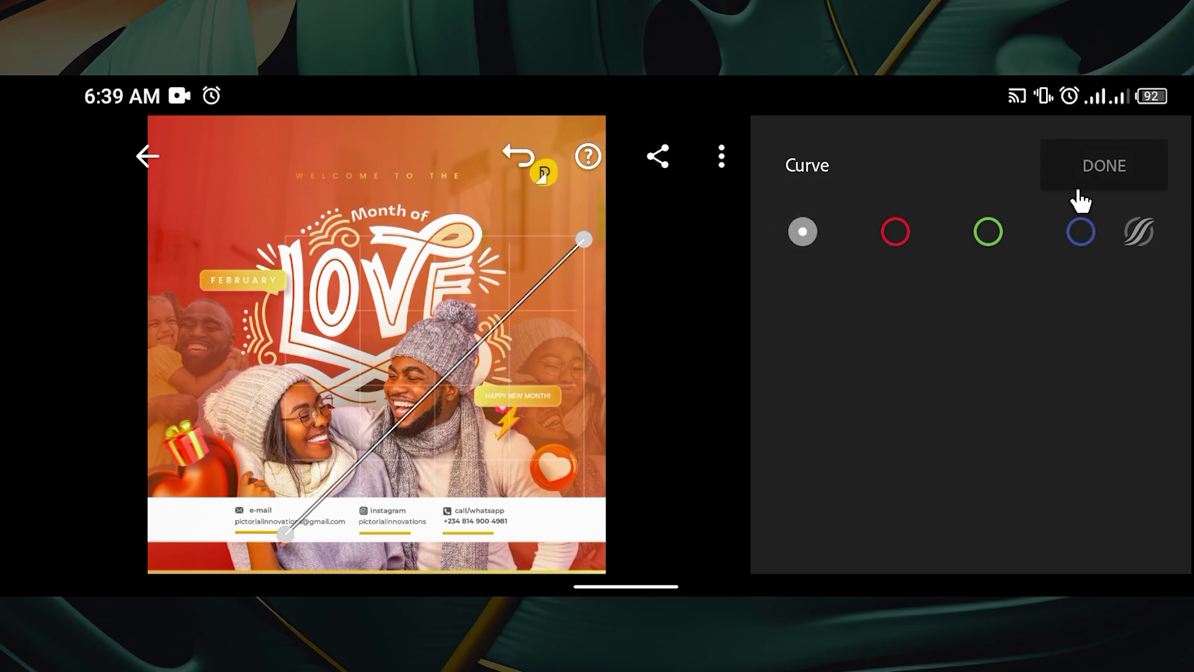
{"action": "left_click", "coordinate": [1099, 164]}
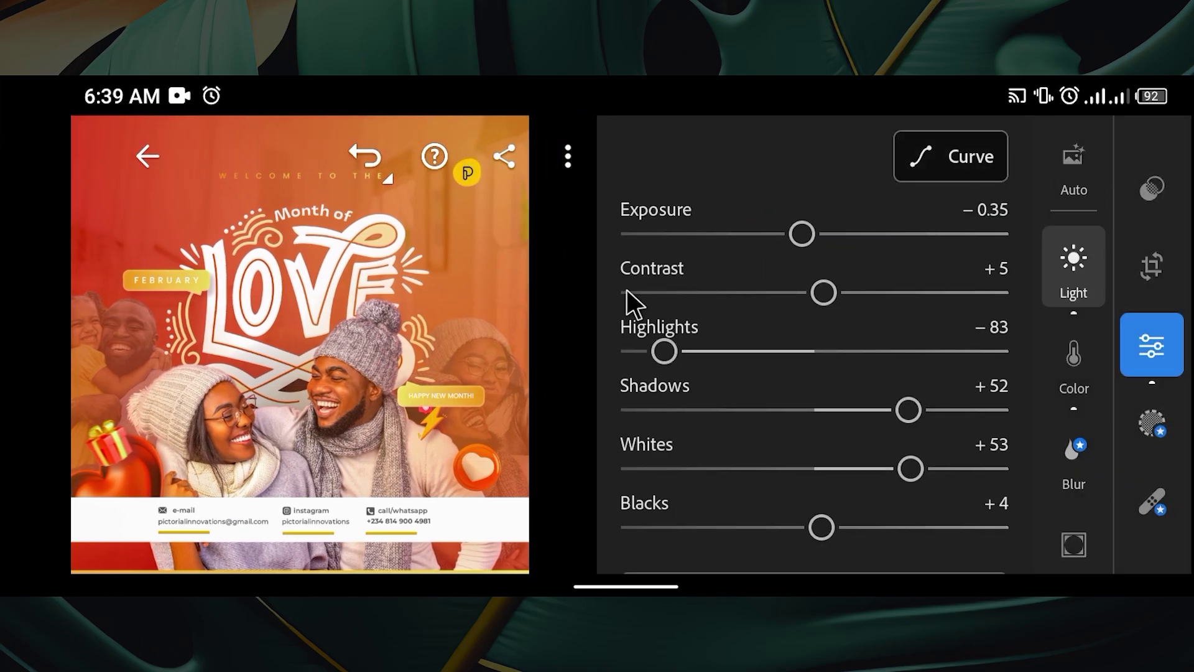
{"action": "left_click", "coordinate": [389, 303]}
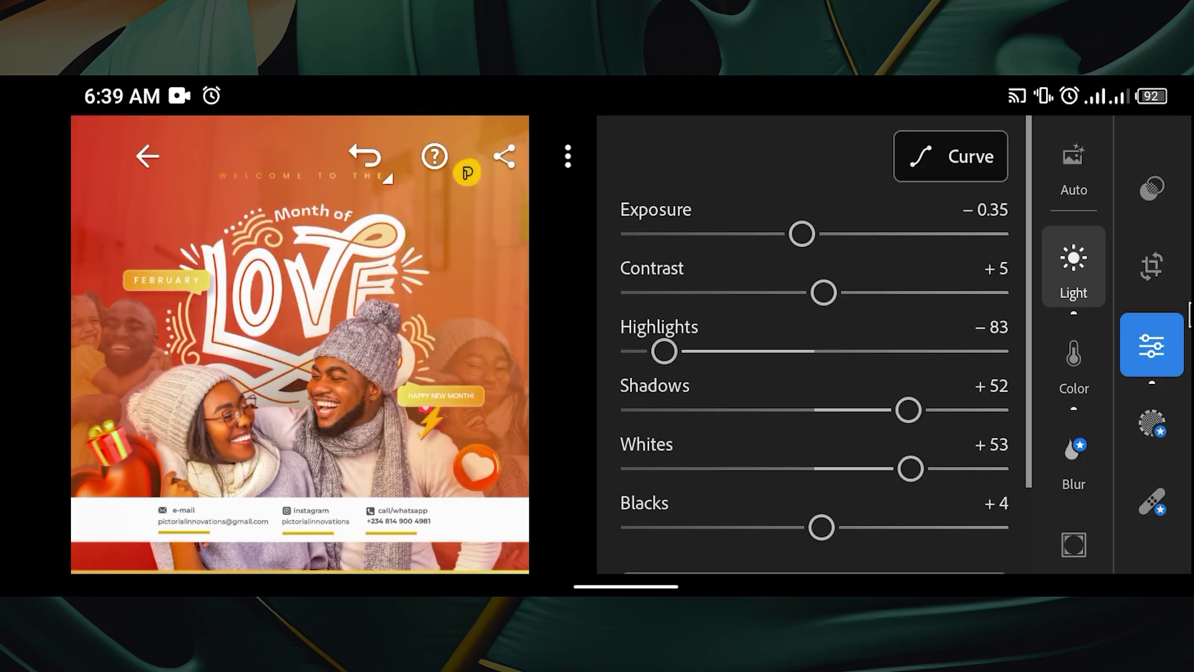
- Try the white balance with Temp at -3 and Tint at +2, resetting each to 0
{"action": "left_click", "coordinate": [1076, 377]}
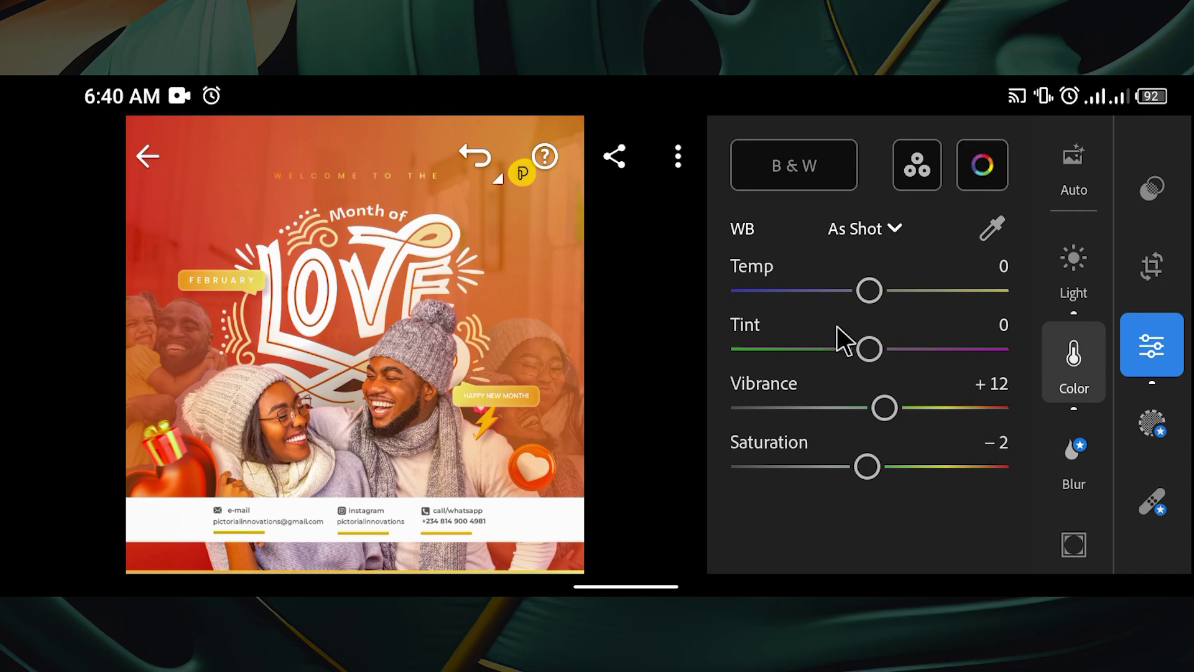
{"action": "left_click_drag", "start_coordinate": [902, 301], "coordinate": [878, 300]}
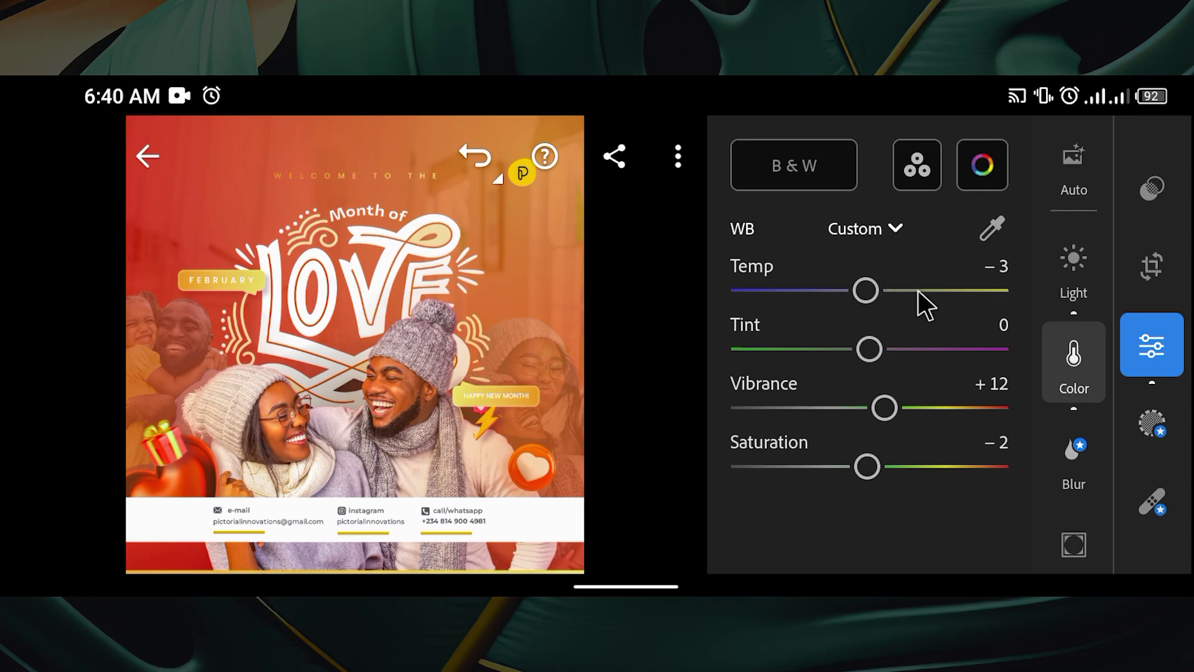
{"action": "double_click", "coordinate": [871, 290]}
{"action": "mouse_move", "coordinate": [869, 349]}
{"action": "left_mouse_down"}
{"action": "mouse_move", "coordinate": [942, 347]}
{"action": "mouse_move", "coordinate": [804, 341]}
{"action": "mouse_move", "coordinate": [871, 342]}
{"action": "left_mouse_up"}
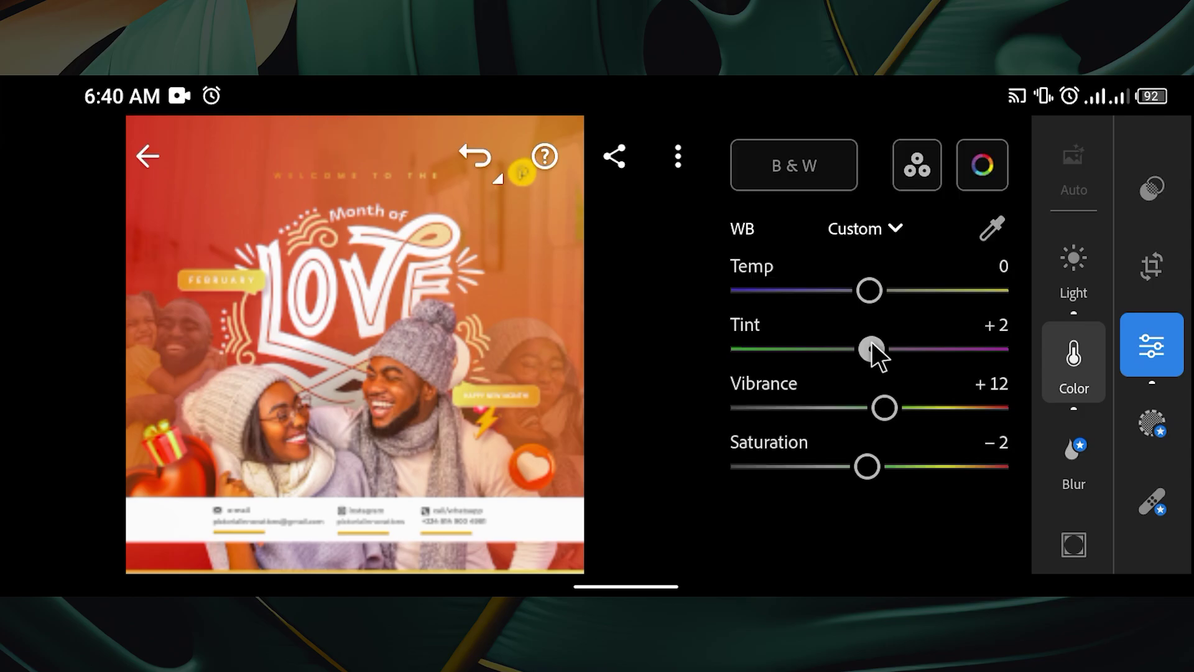
{"action": "double_click", "coordinate": [870, 349]}
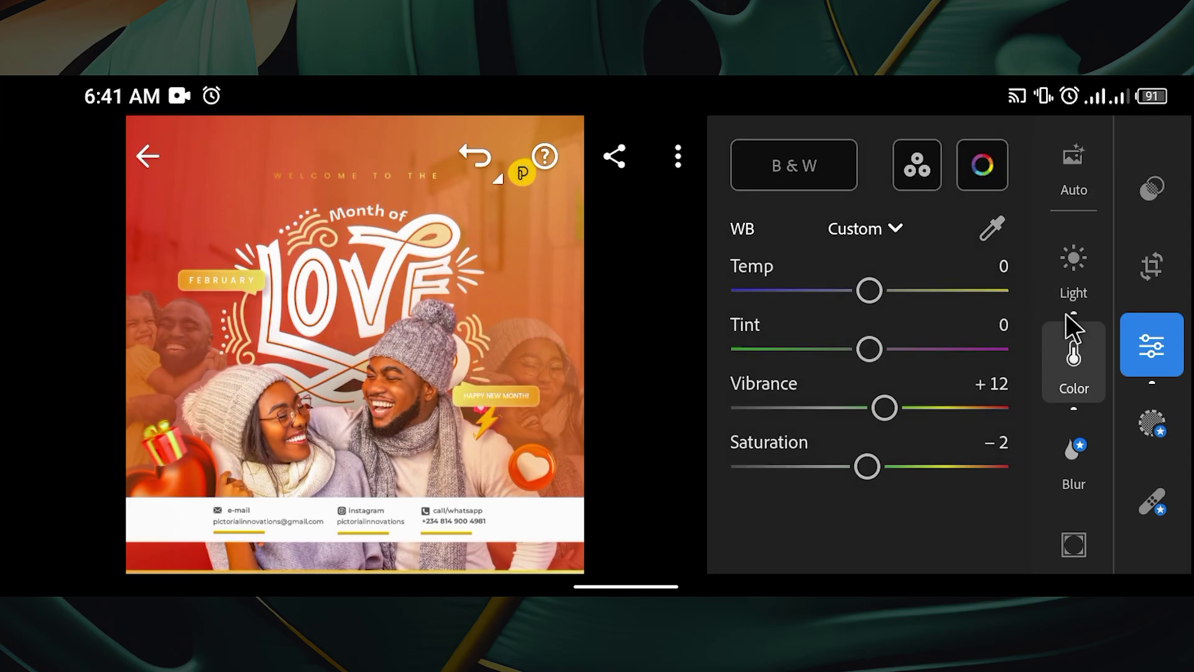
- View the flyer full screen, and set Texture to +53 in the effects adjustments
{"action": "scroll", "coordinate": [1054, 384], "scroll_direction": "down", "scroll_amount": 2}
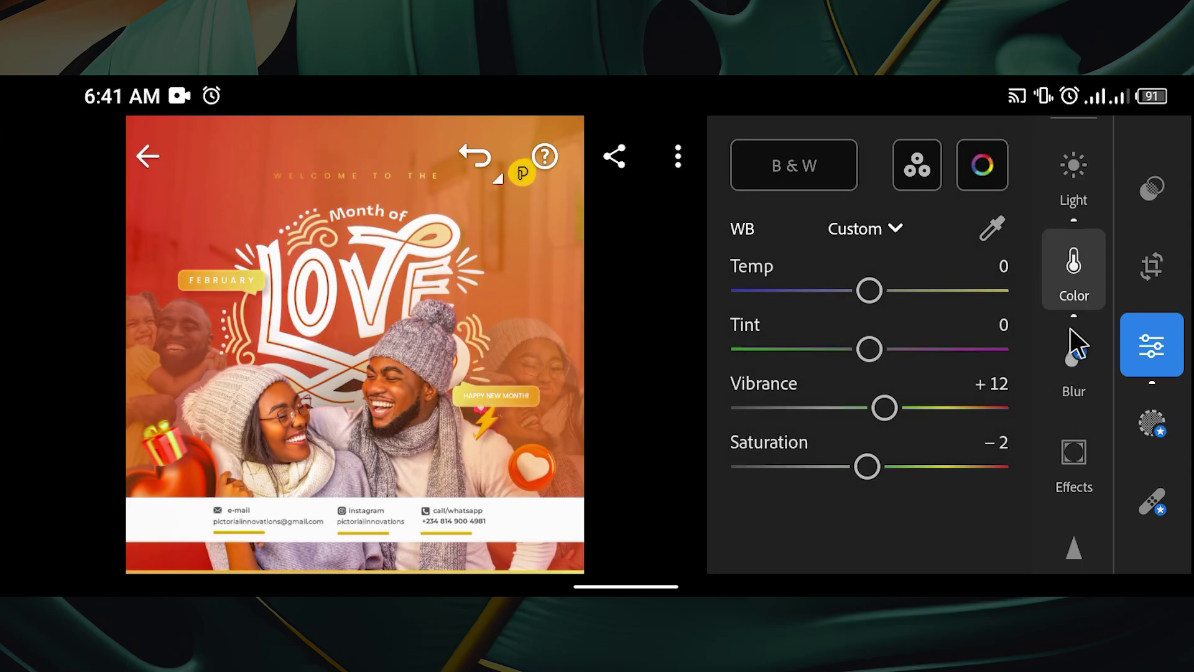
{"action": "scroll", "coordinate": [1065, 382], "scroll_direction": "down", "scroll_amount": 2}
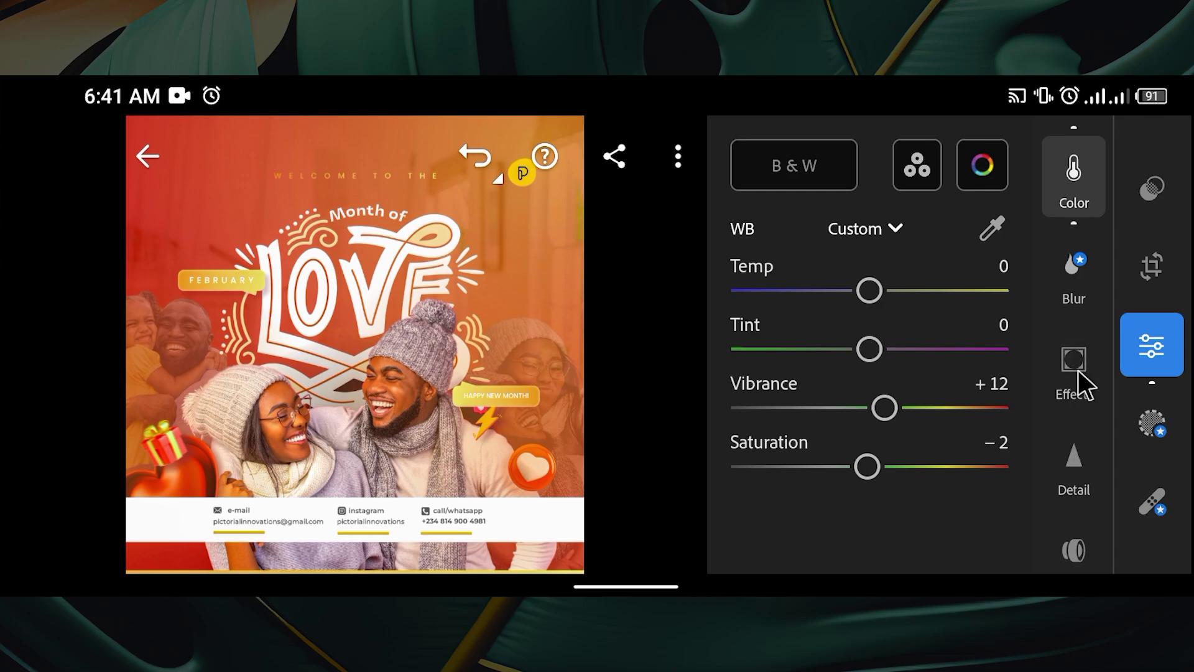
{"action": "left_click", "coordinate": [1079, 361]}
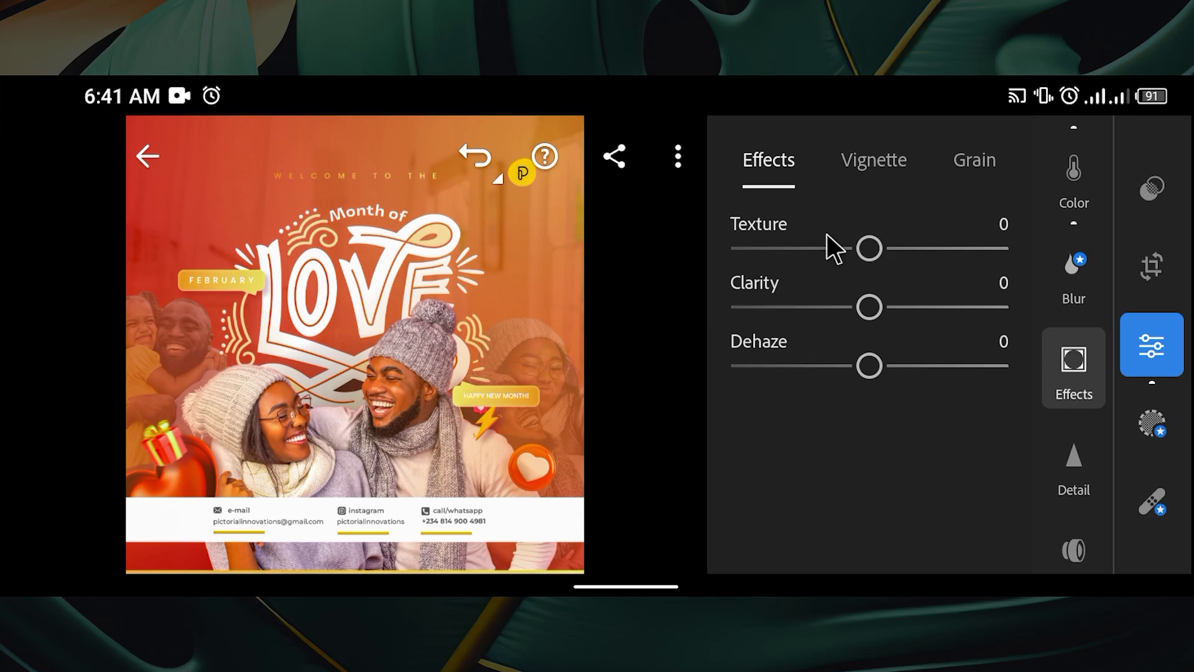
{"action": "left_click", "coordinate": [322, 342]}
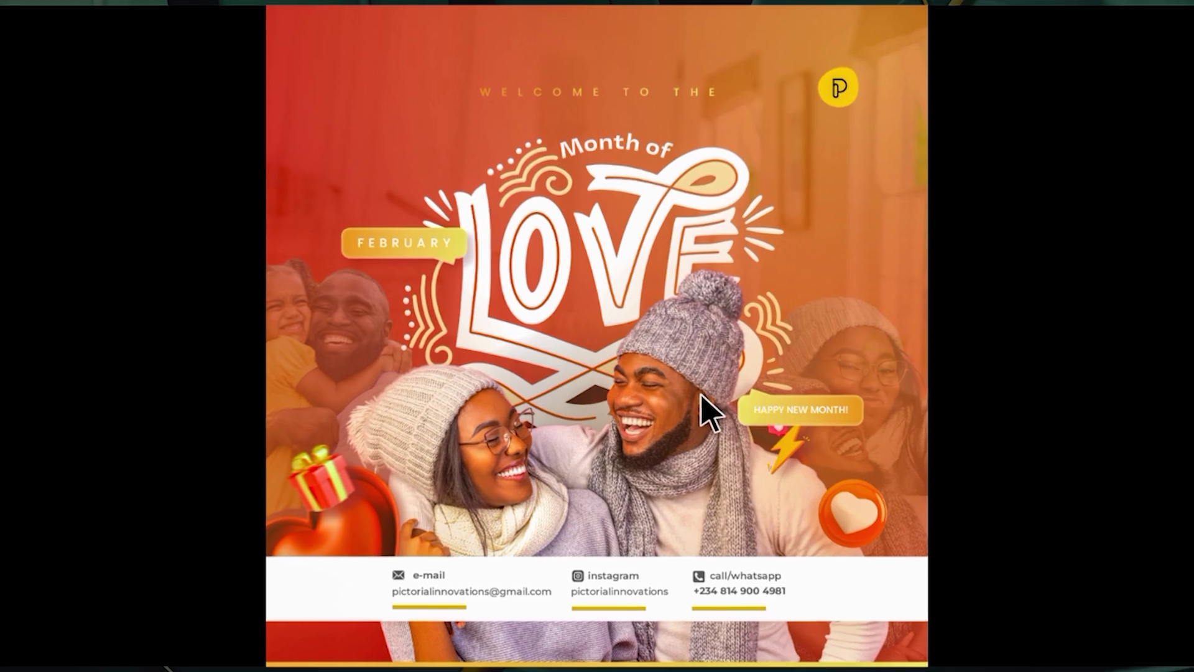
{"action": "left_click", "coordinate": [700, 395]}
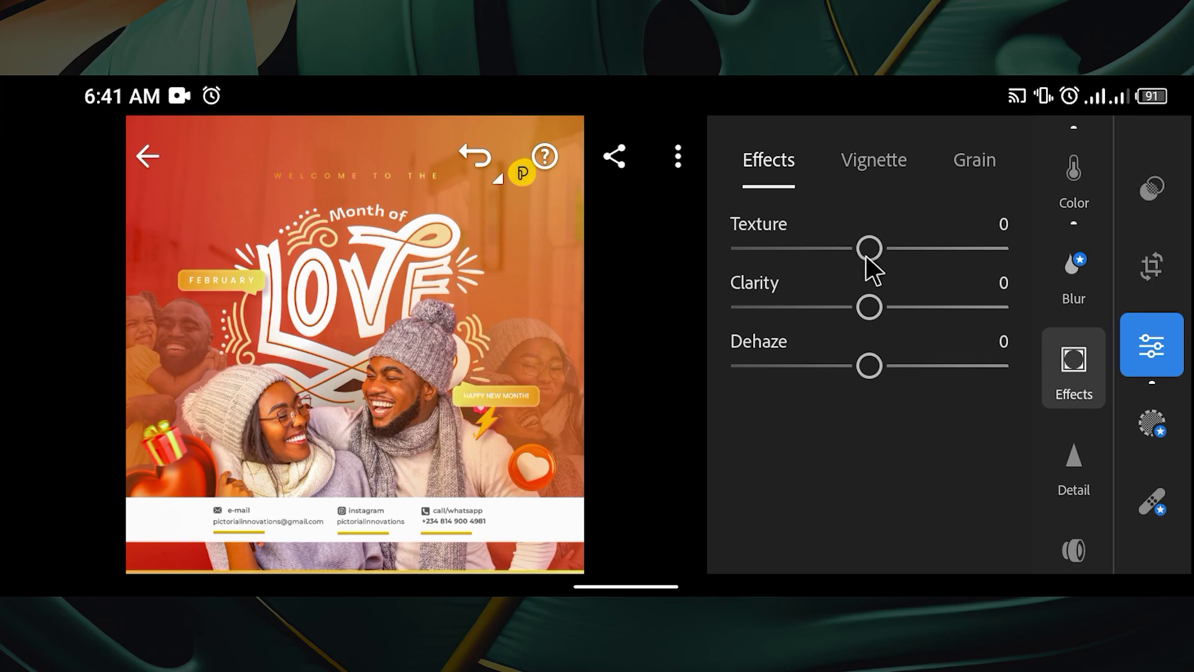
{"action": "left_click_drag", "start_coordinate": [876, 248], "coordinate": [944, 255]}
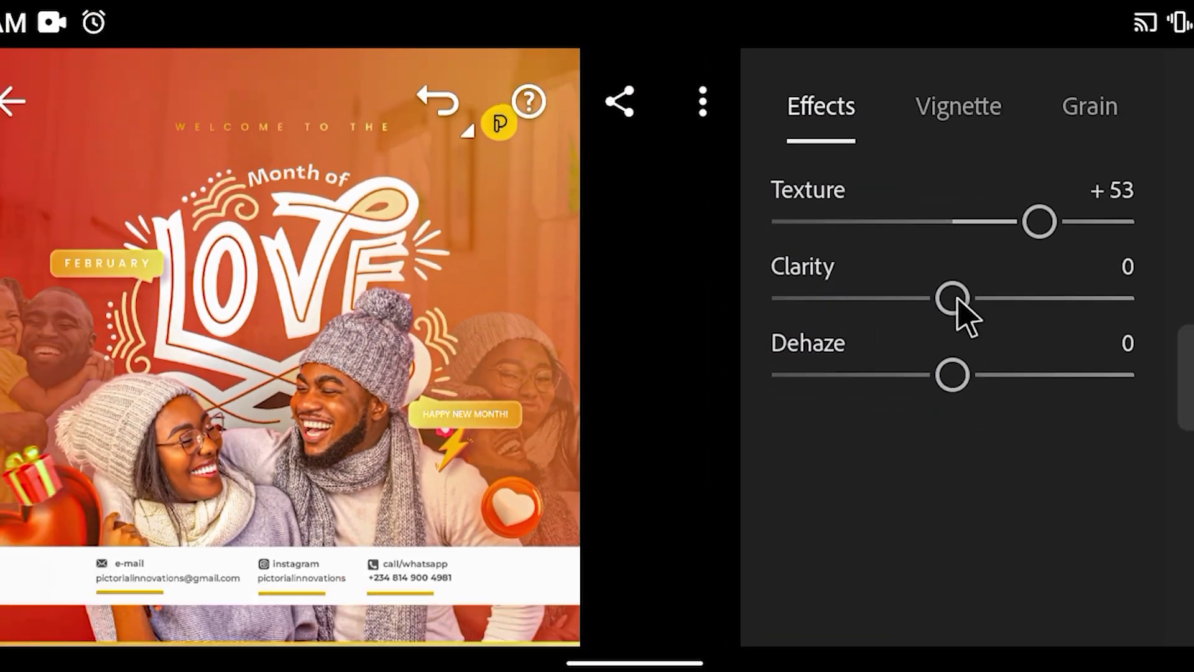
- Set Clarity to +68 to strengthen the flyer's midtone contrast
{"action": "left_click_drag", "start_coordinate": [1010, 294], "coordinate": [1047, 309]}
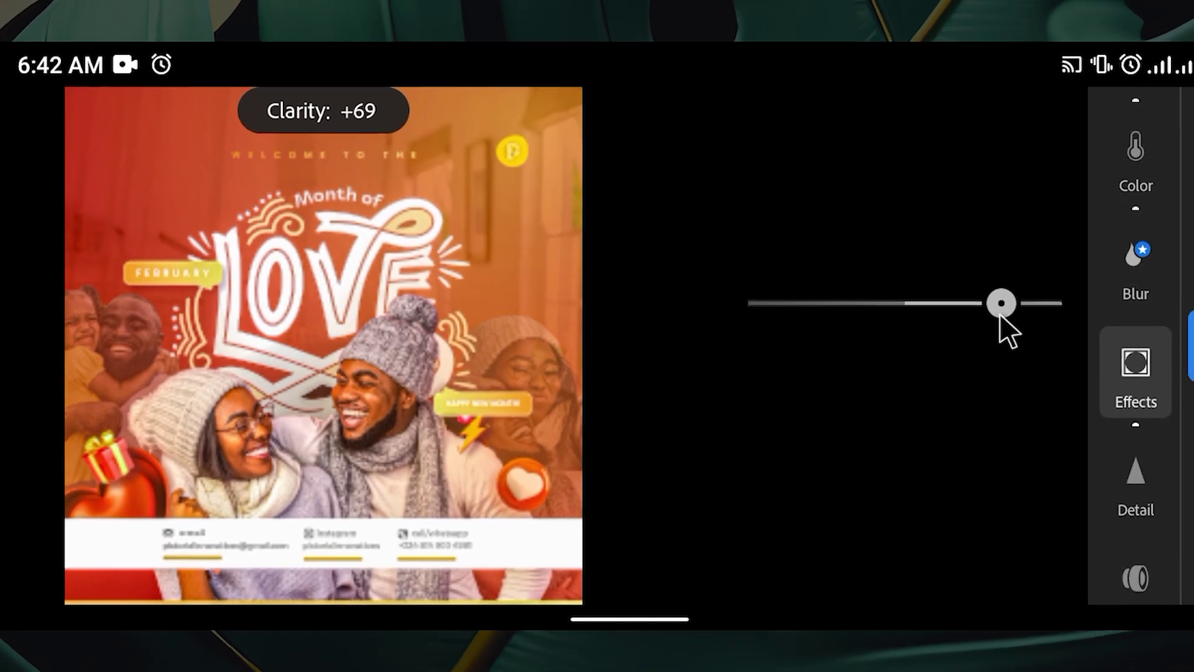
{"action": "left_click_drag", "start_coordinate": [1000, 314], "coordinate": [997, 315]}
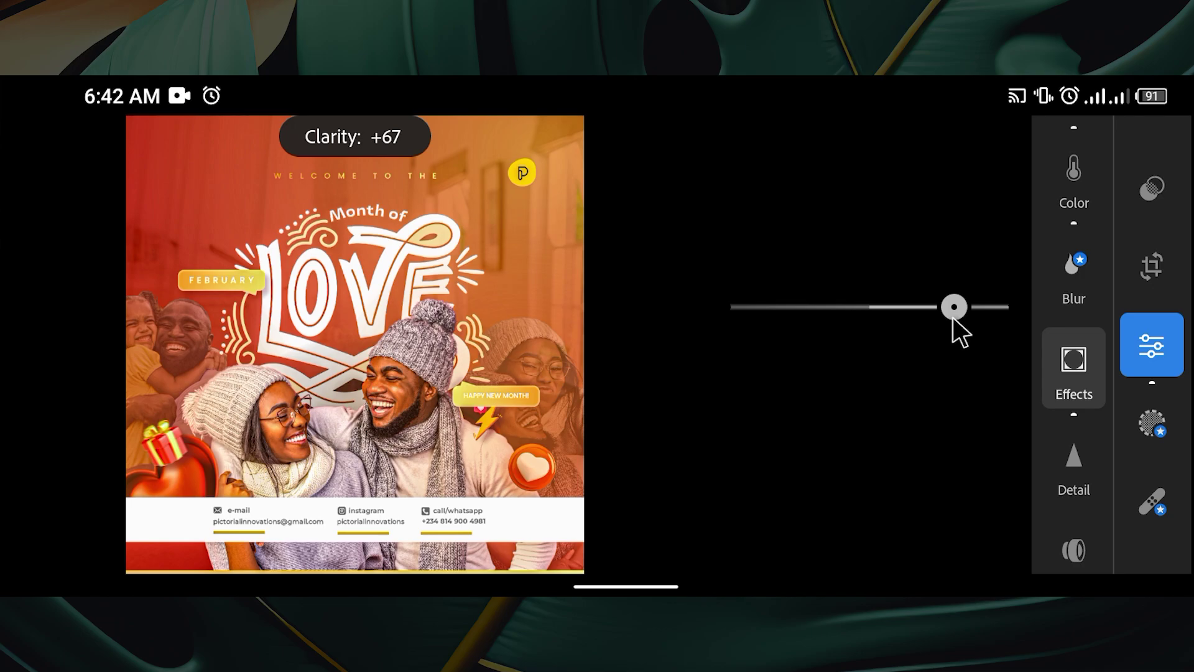
{"action": "left_click_drag", "start_coordinate": [953, 318], "coordinate": [1023, 313]}
{"action": "left_click_drag", "start_coordinate": [1024, 313], "coordinate": [1023, 313]}
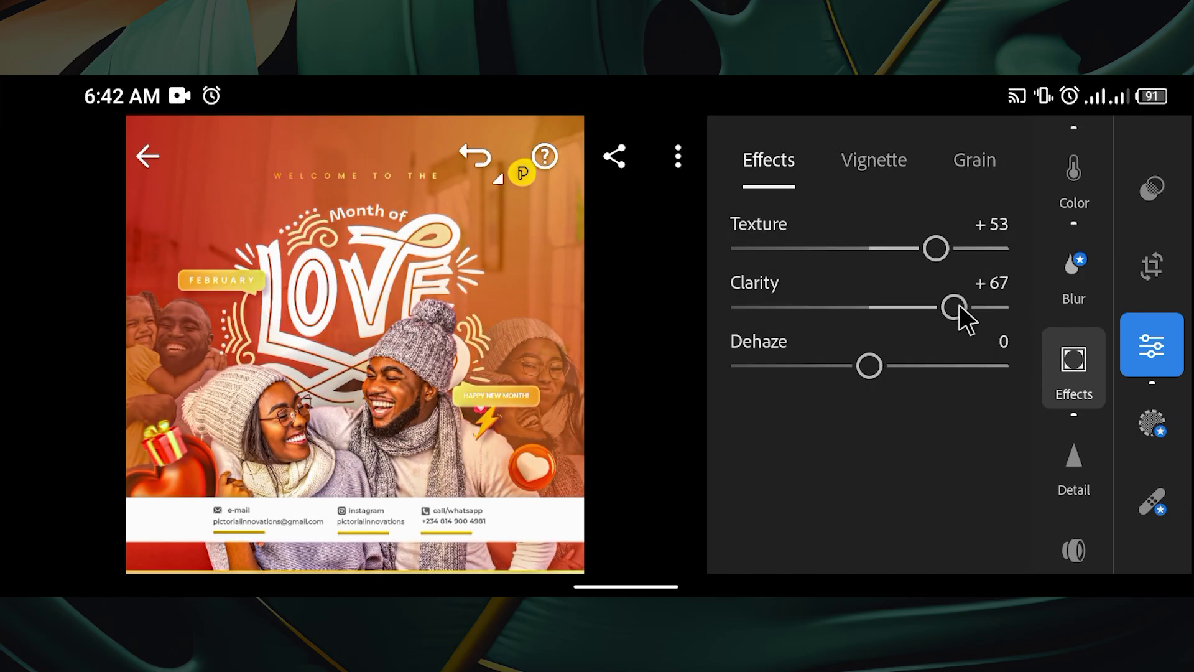
{"action": "left_click_drag", "start_coordinate": [965, 304], "coordinate": [965, 308]}
- Try Dehaze at its maximum, settle on +5, and view the flyer full screen
{"action": "left_click_drag", "start_coordinate": [872, 372], "coordinate": [1030, 407]}
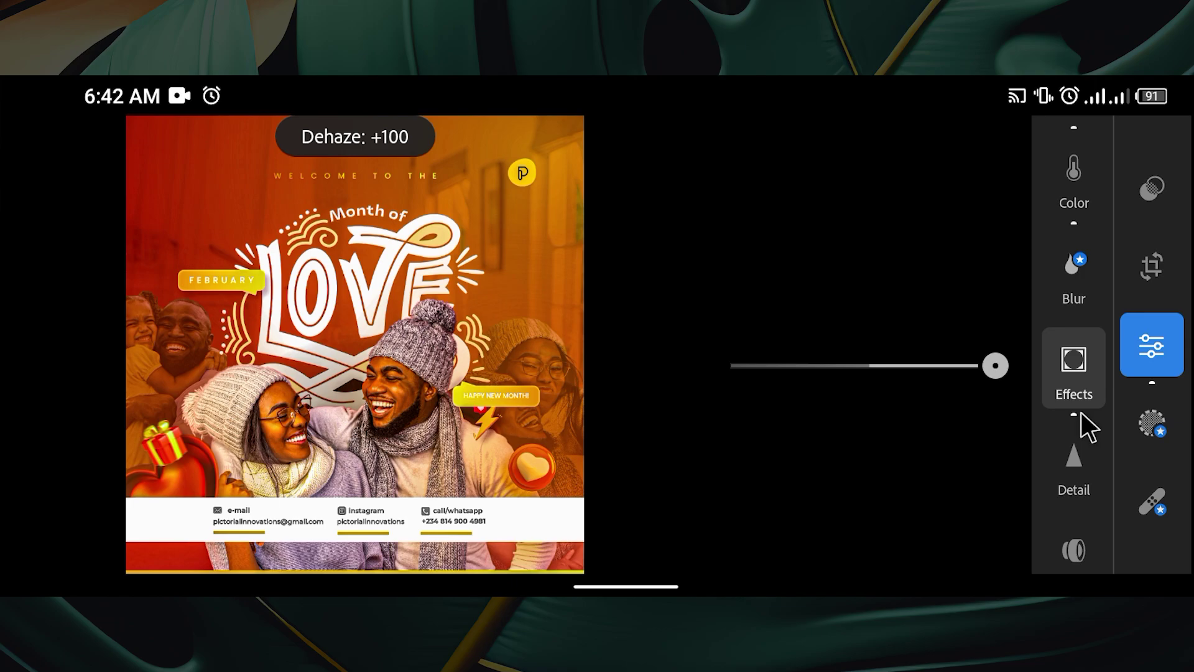
{"action": "left_click_drag", "start_coordinate": [1080, 412], "coordinate": [956, 403]}
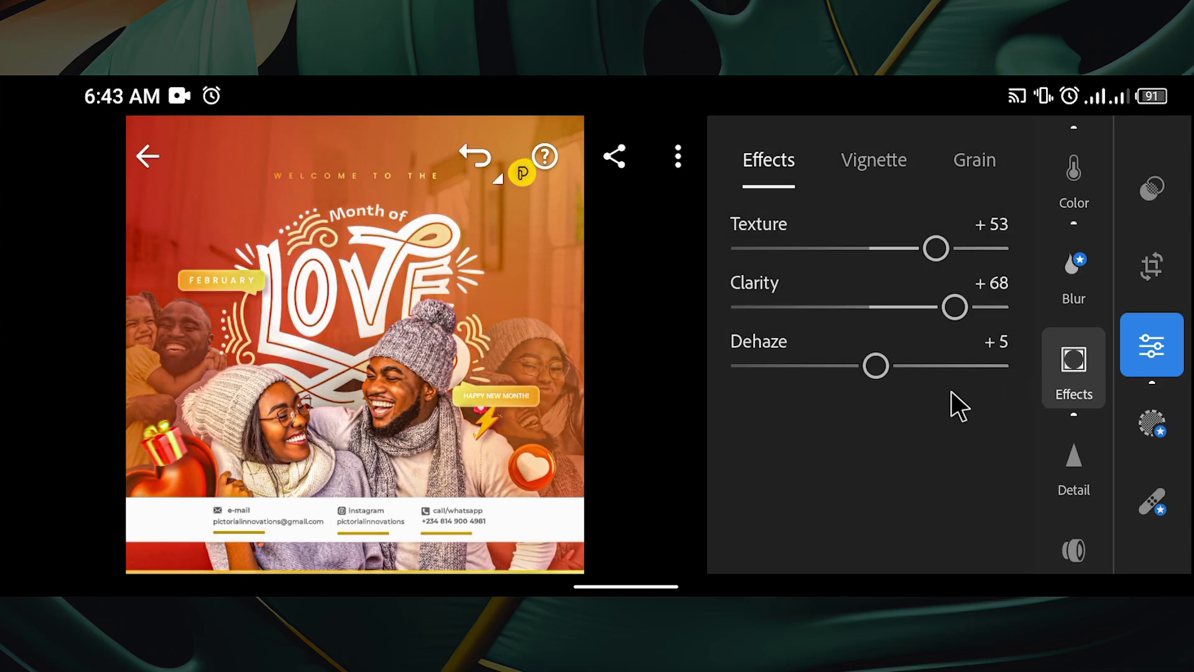
{"action": "left_click", "coordinate": [467, 350]}
{"action": "left_click", "coordinate": [744, 306]}
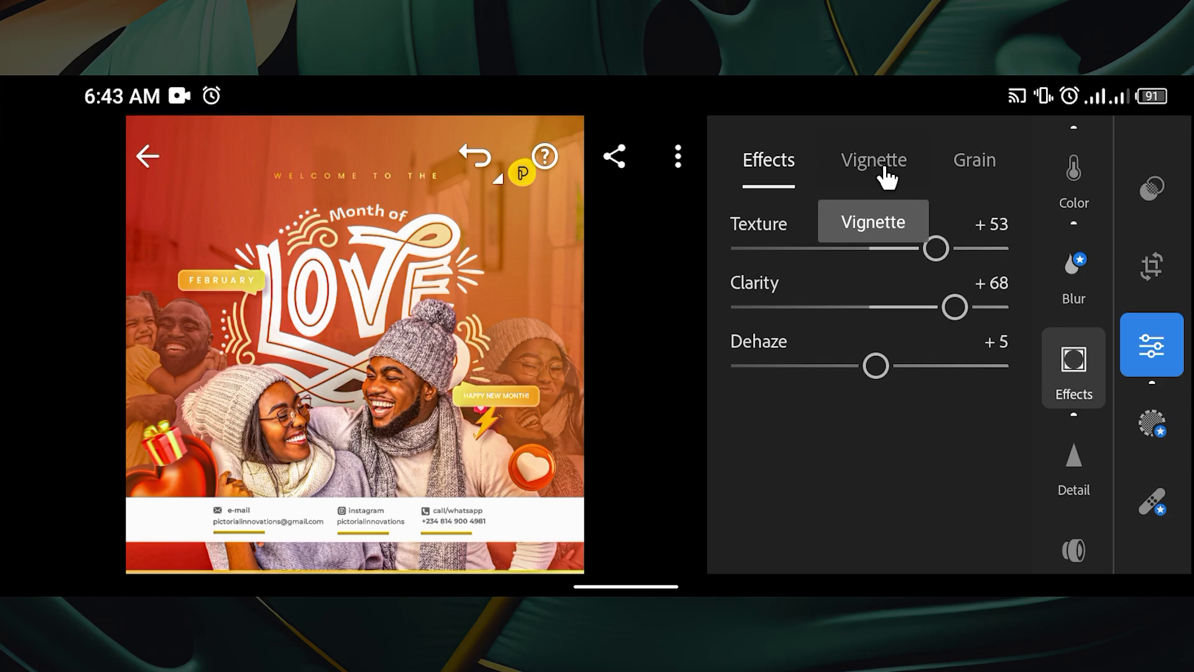
- Try the vignette in both directions, and set its Amount to -5 to slightly darken the flyer's edges
{"action": "left_click", "coordinate": [884, 169]}
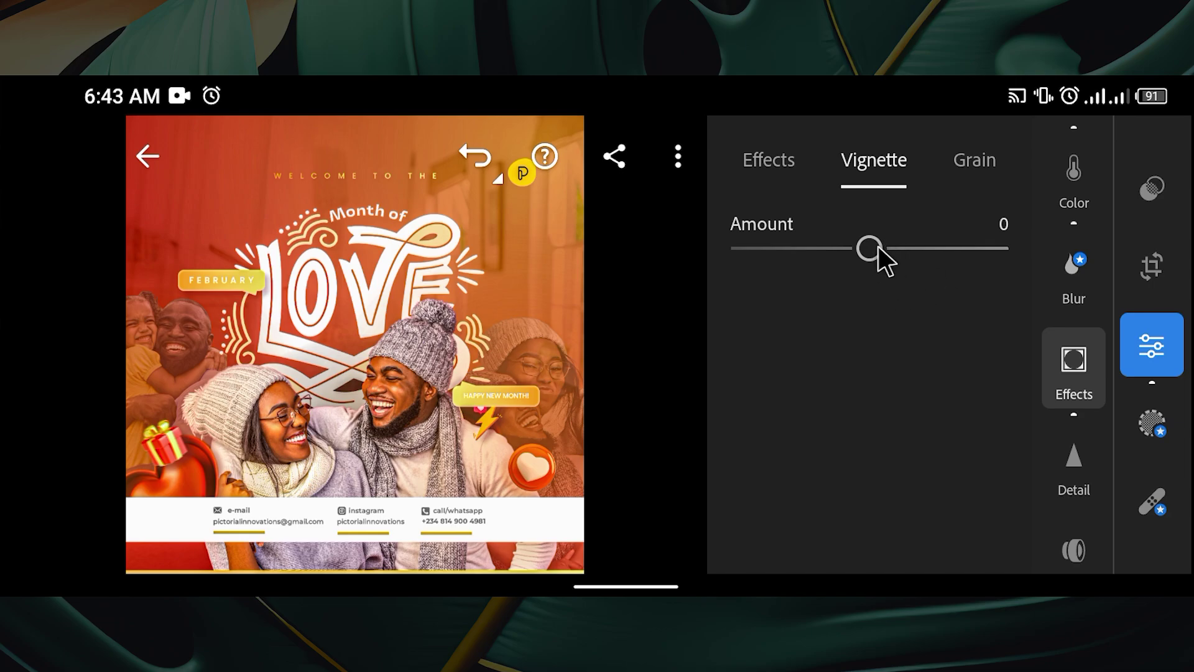
{"action": "left_click_drag", "start_coordinate": [876, 246], "coordinate": [720, 236]}
{"action": "left_click_drag", "start_coordinate": [622, 237], "coordinate": [1021, 240]}
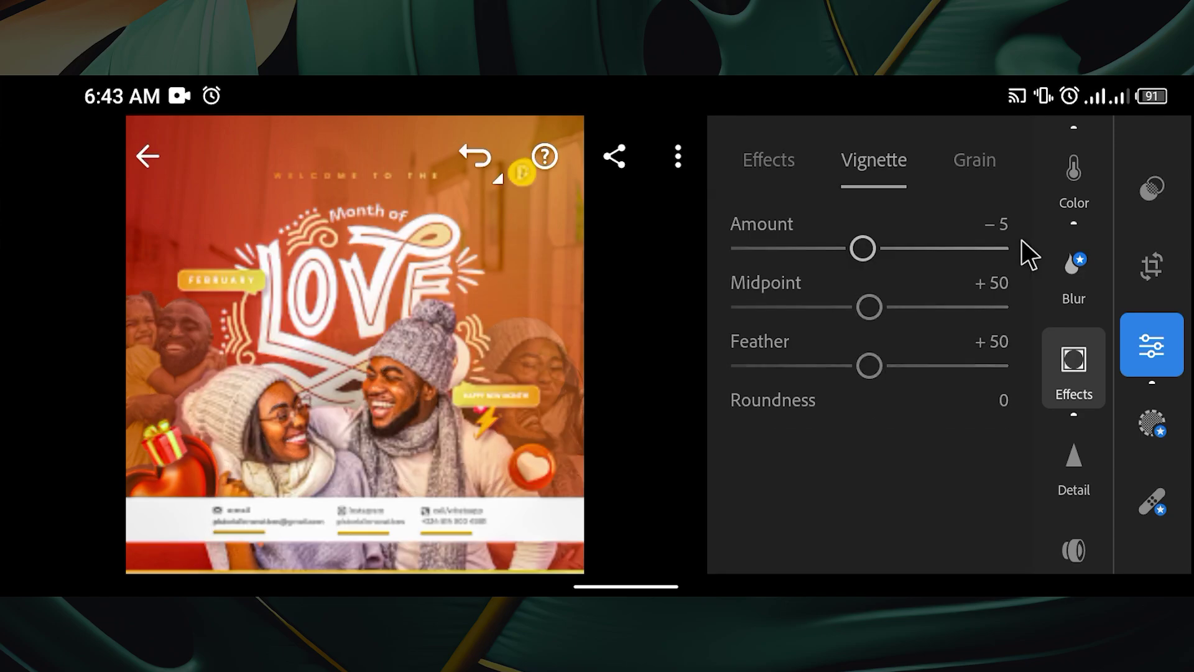
{"action": "left_click_drag", "start_coordinate": [449, 278], "coordinate": [449, 280]}
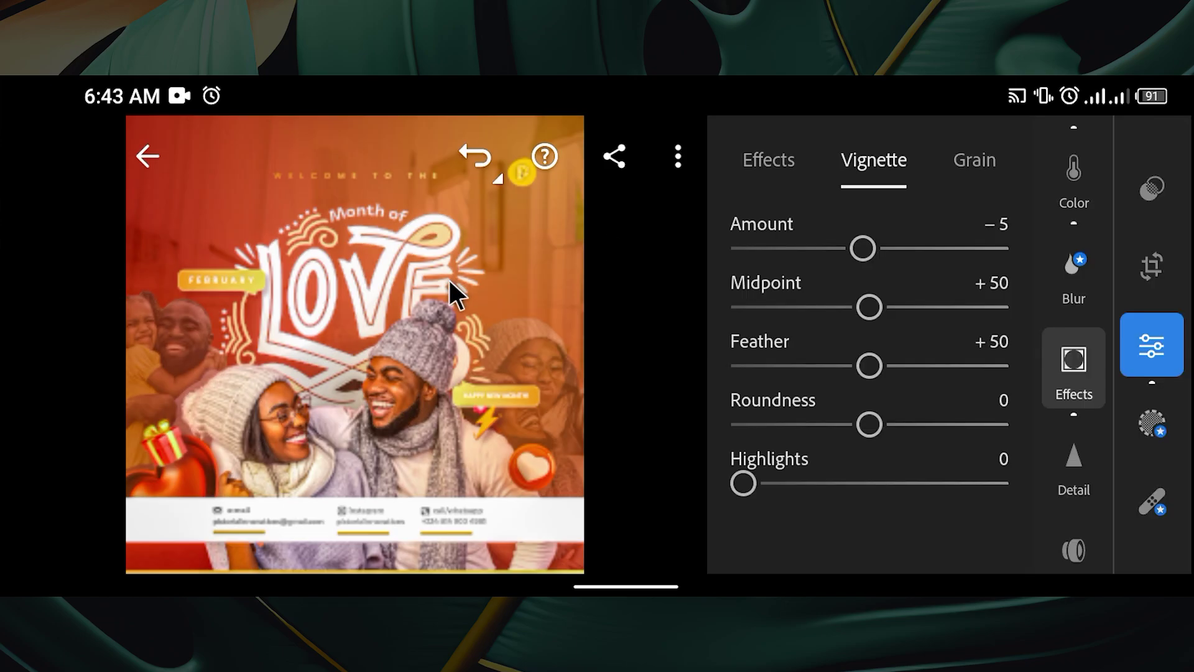
- Add grain to the flyer, trying an Amount of +100 and settling on +44
{"action": "left_click", "coordinate": [974, 168]}
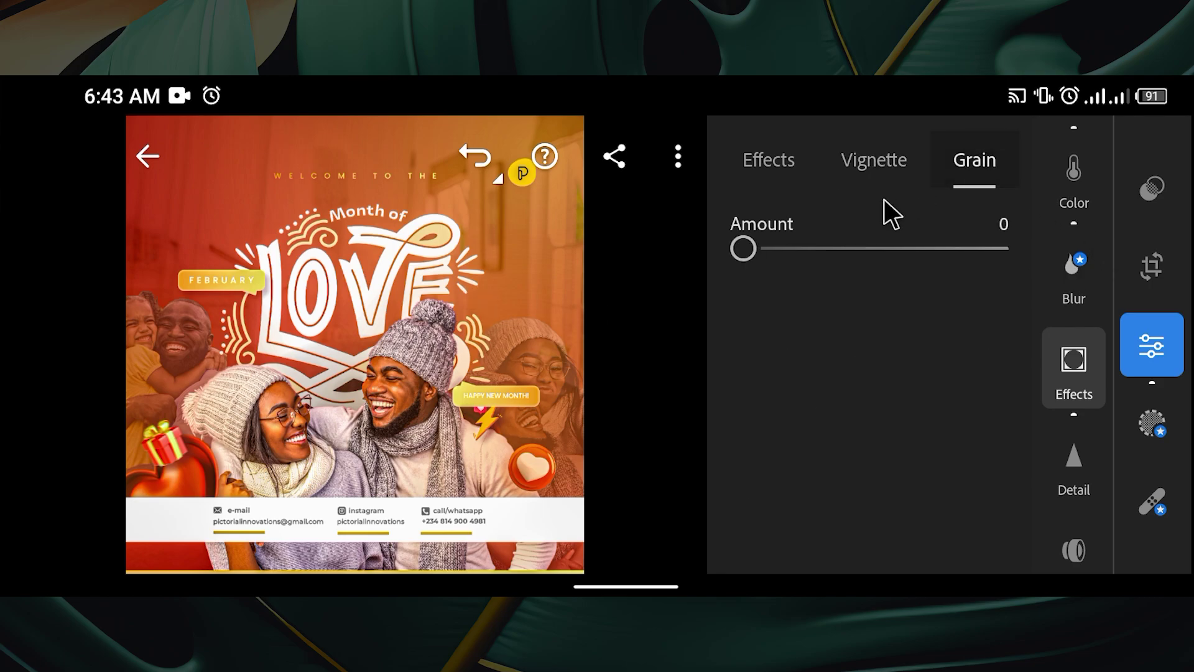
{"action": "left_click_drag", "start_coordinate": [745, 248], "coordinate": [1126, 263]}
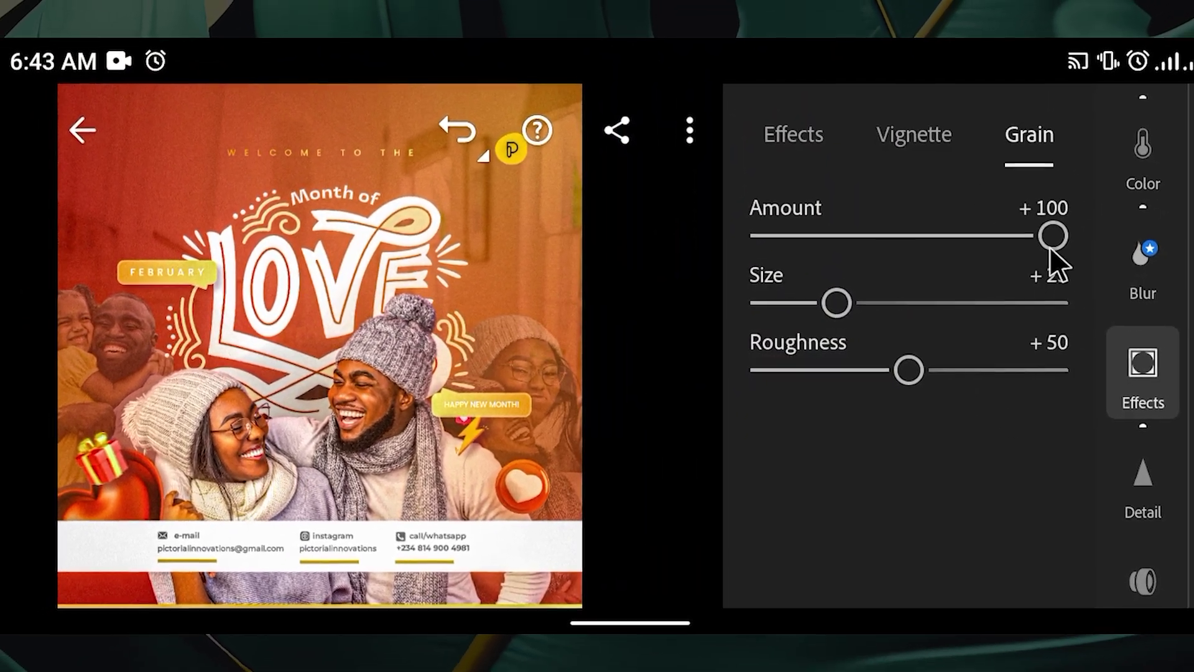
{"action": "left_click_drag", "start_coordinate": [1072, 231], "coordinate": [870, 256]}
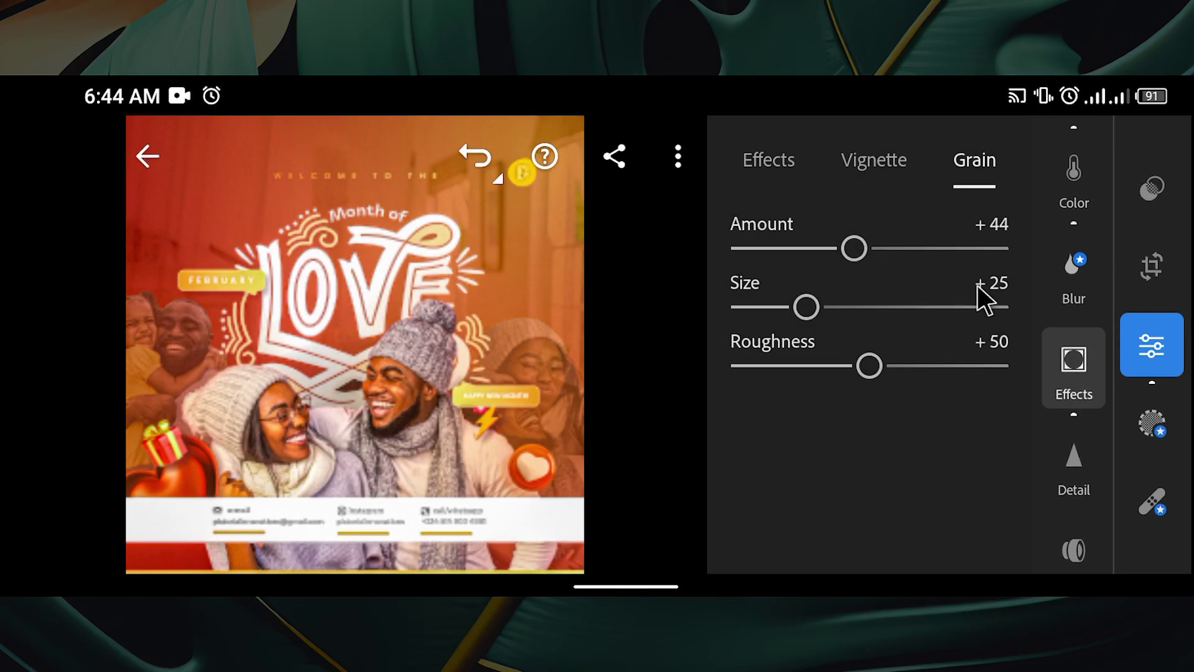
- Compare the edited flyer with its original version in full-screen view
{"action": "left_click", "coordinate": [378, 281]}
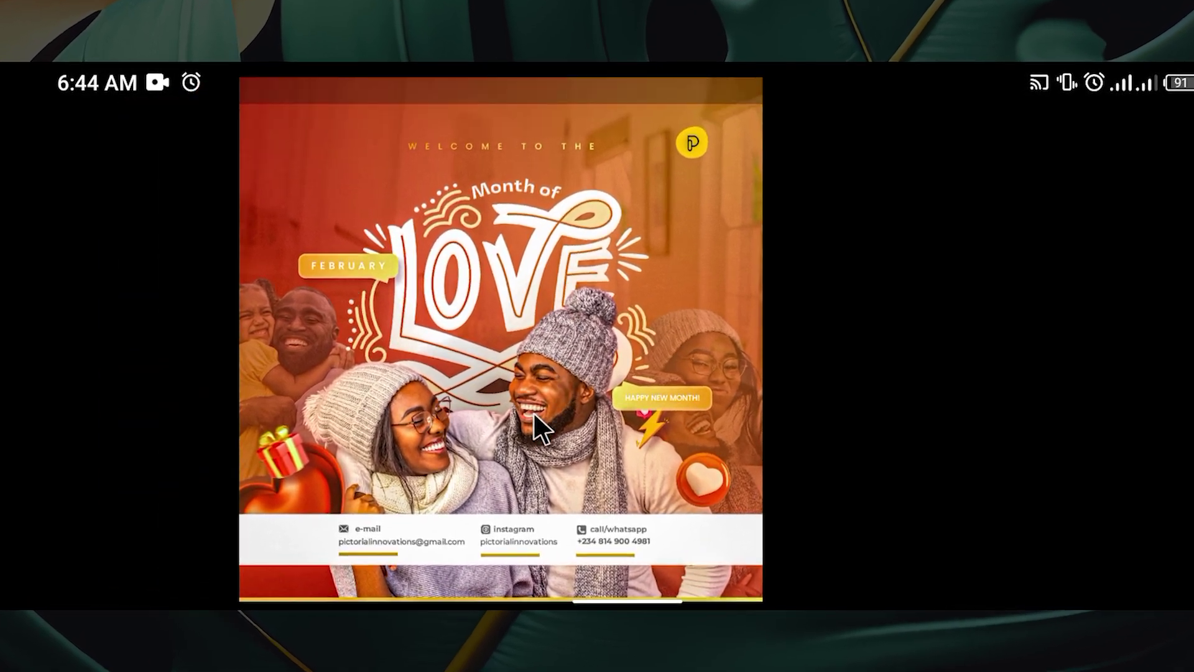
{"action": "key", "text": "backslash"}
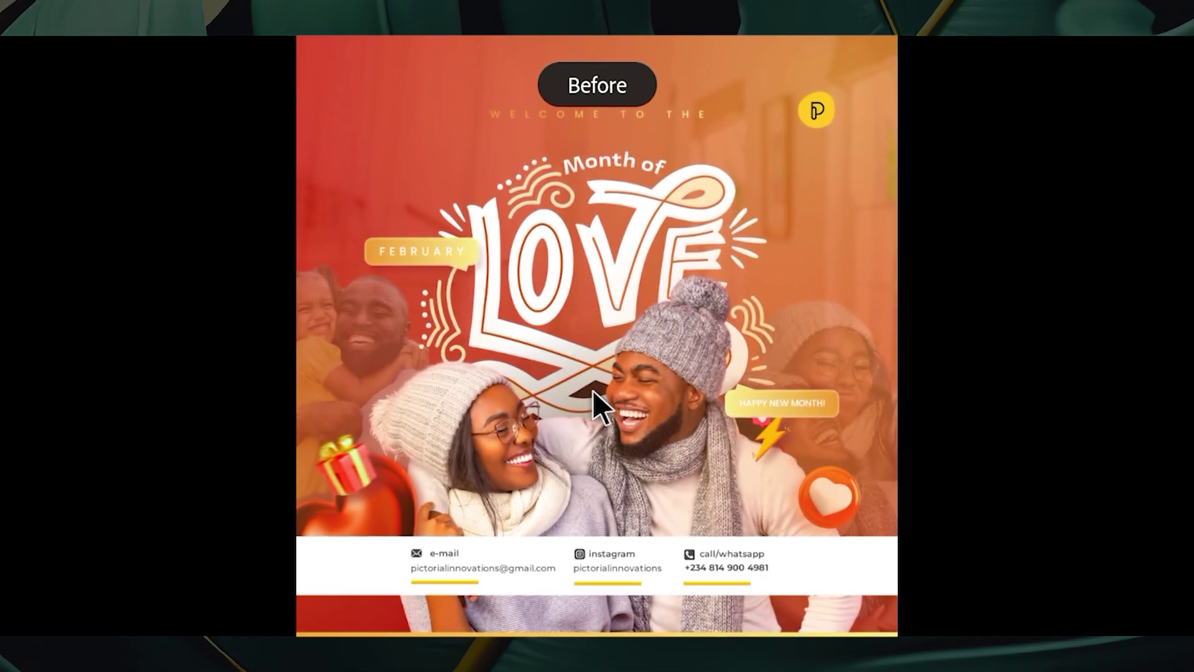
{"action": "key", "text": "backslash"}
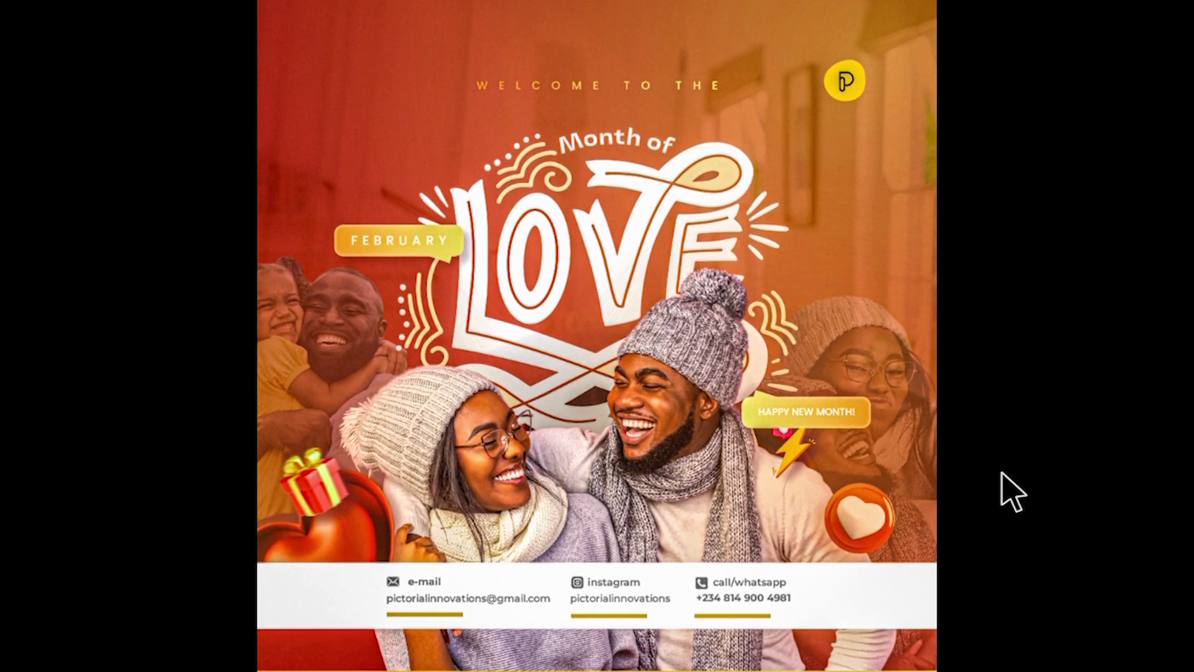
{"action": "left_click", "coordinate": [860, 288]}
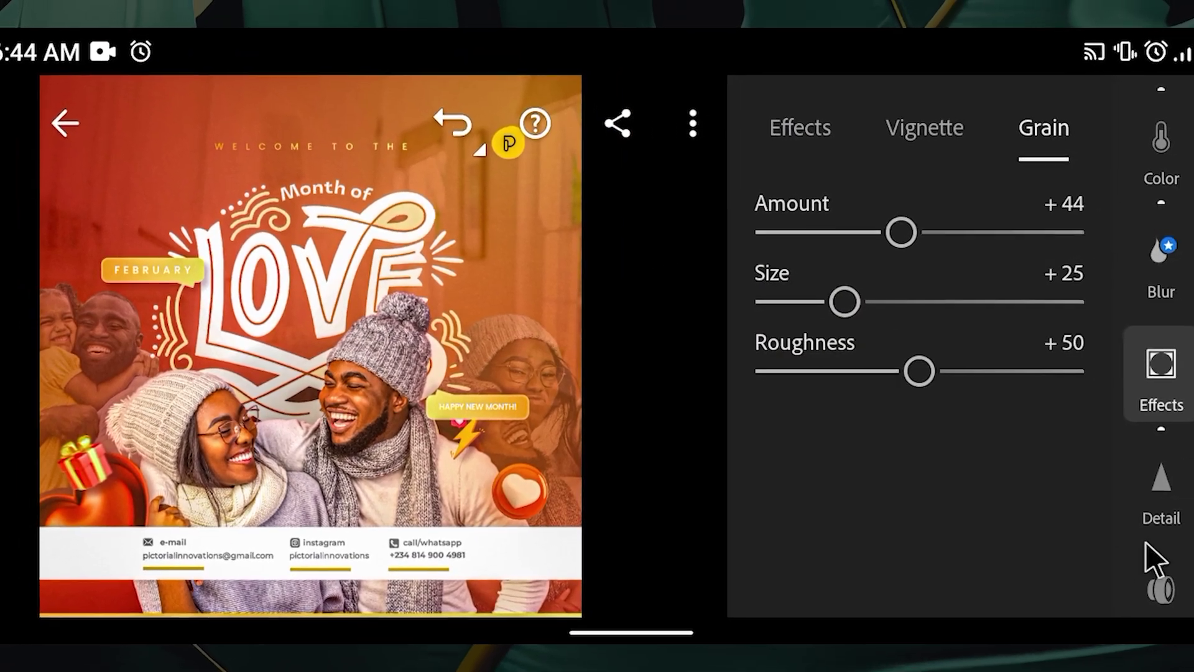
- Sharpen the flyer, trying an Amount of +150 and settling on +103
{"action": "left_click", "coordinate": [1136, 482]}
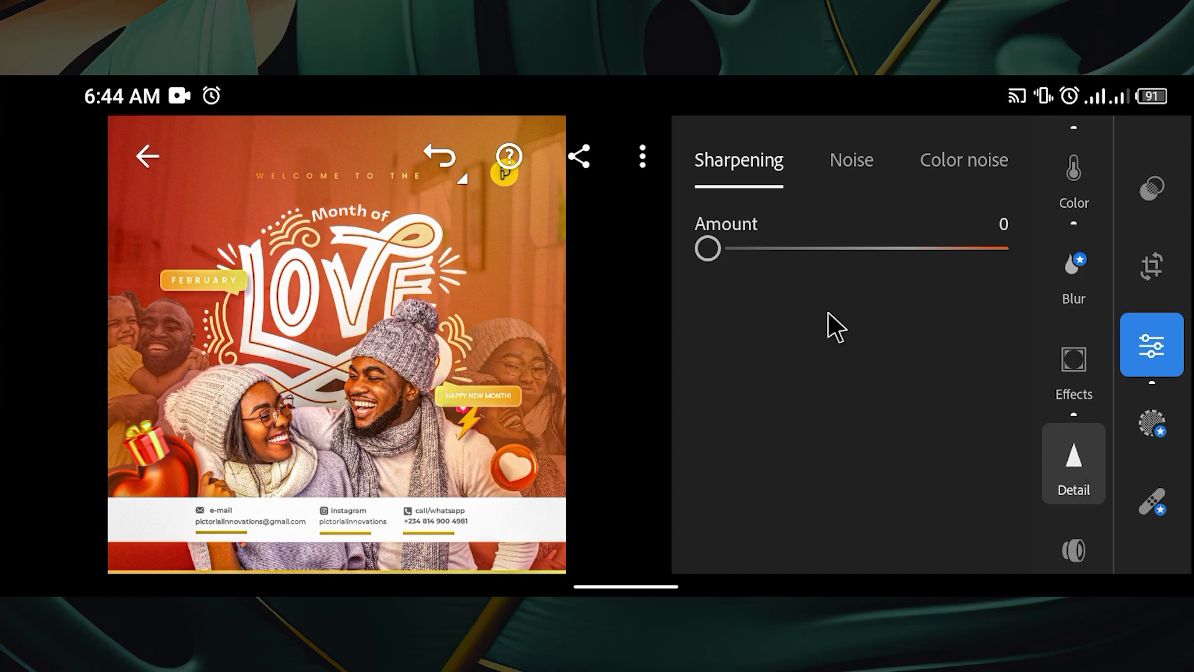
{"action": "left_click_drag", "start_coordinate": [707, 245], "coordinate": [995, 249]}
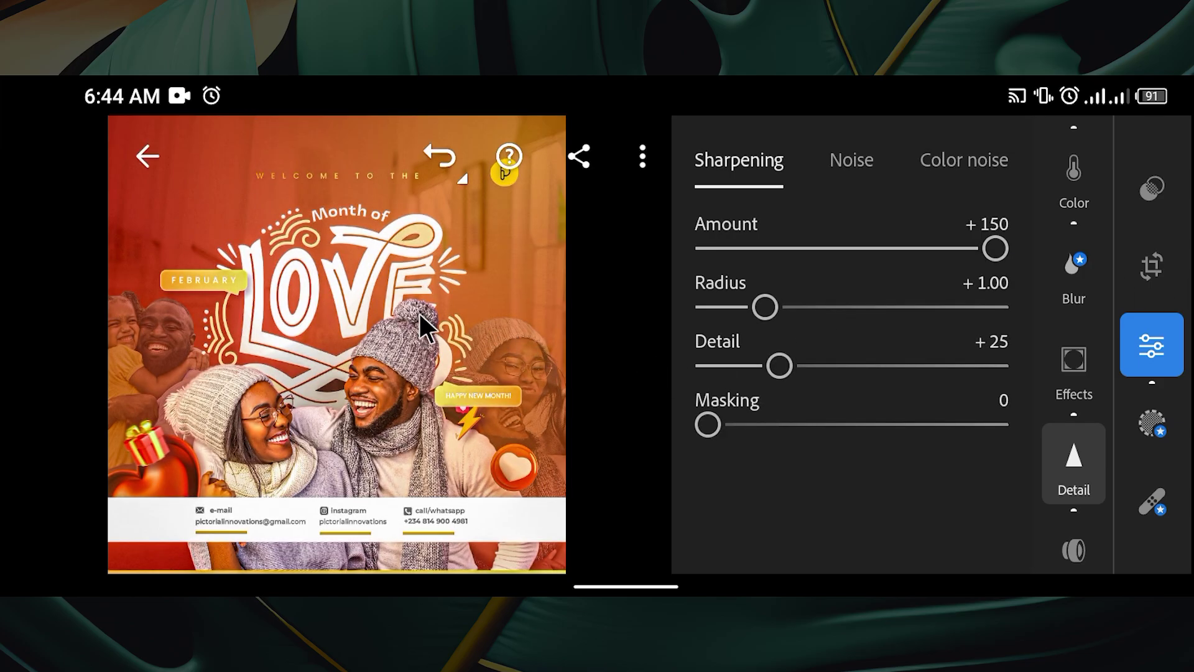
{"action": "left_click", "coordinate": [420, 314]}
{"action": "left_click_drag", "start_coordinate": [986, 249], "coordinate": [910, 259]}
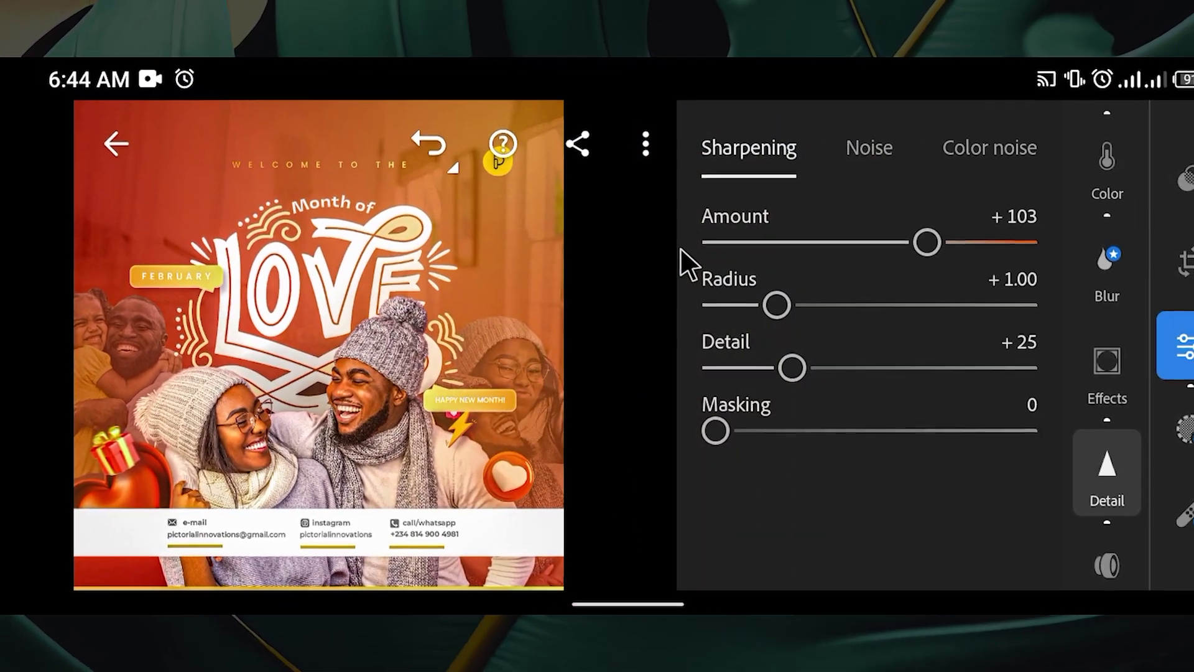
- Look at the noise reduction setting, and compare the sharpened flyer with its original version in full-screen view
{"action": "left_click", "coordinate": [858, 153]}
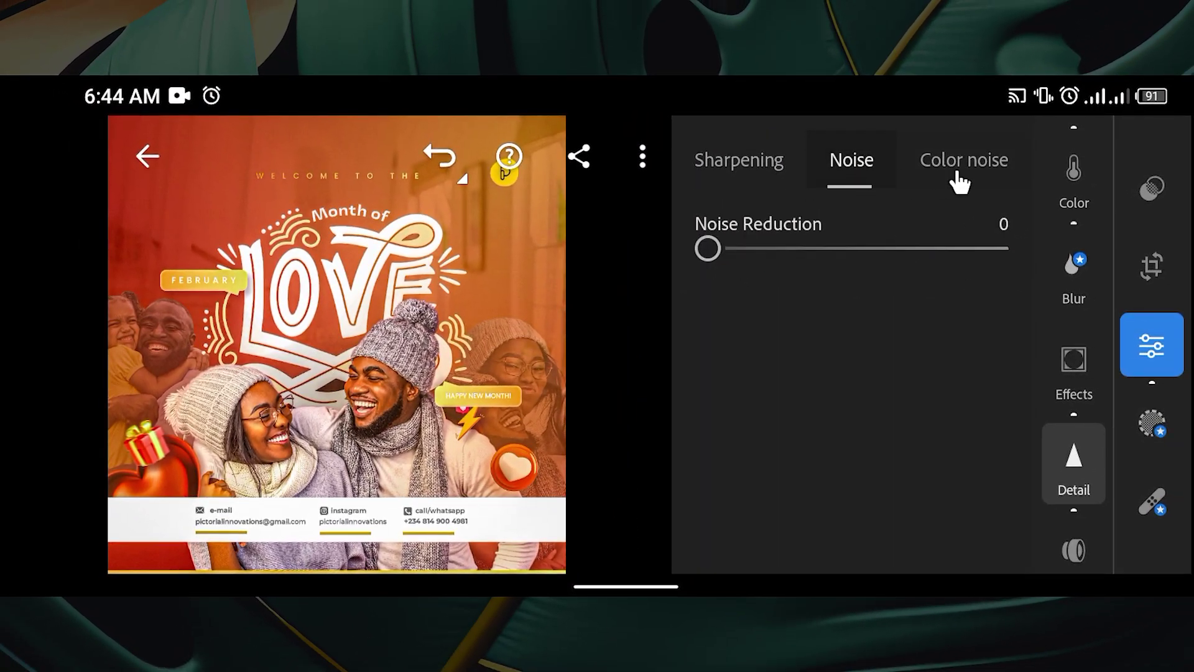
{"action": "left_click", "coordinate": [709, 158]}
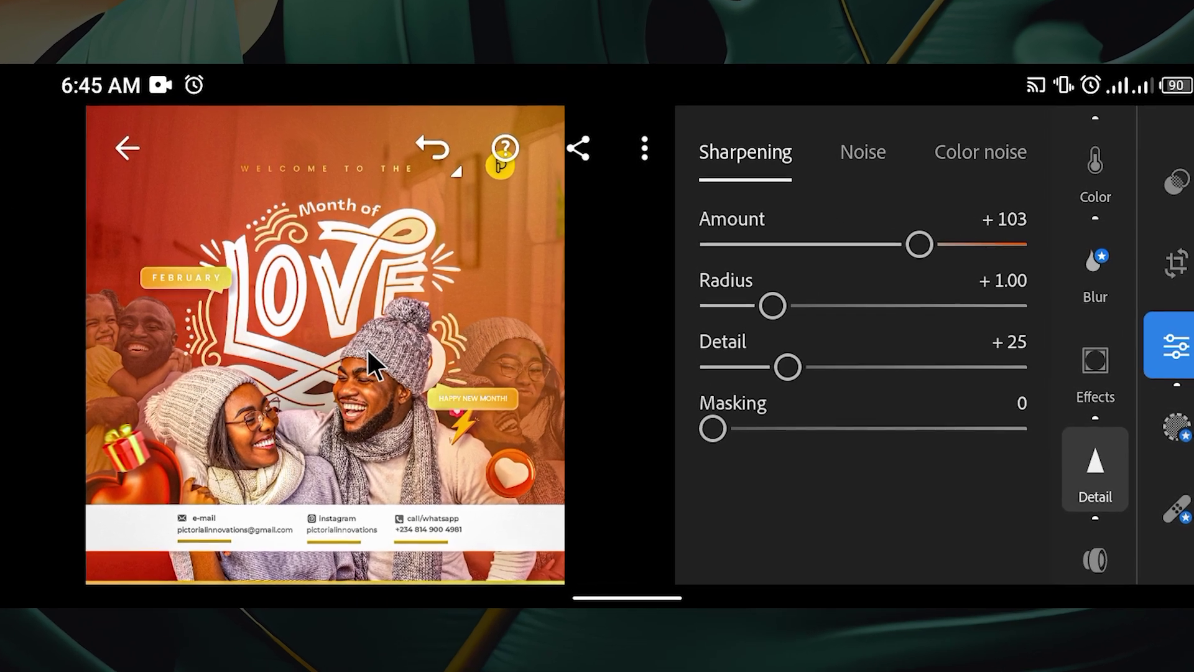
{"action": "left_click", "coordinate": [461, 308]}
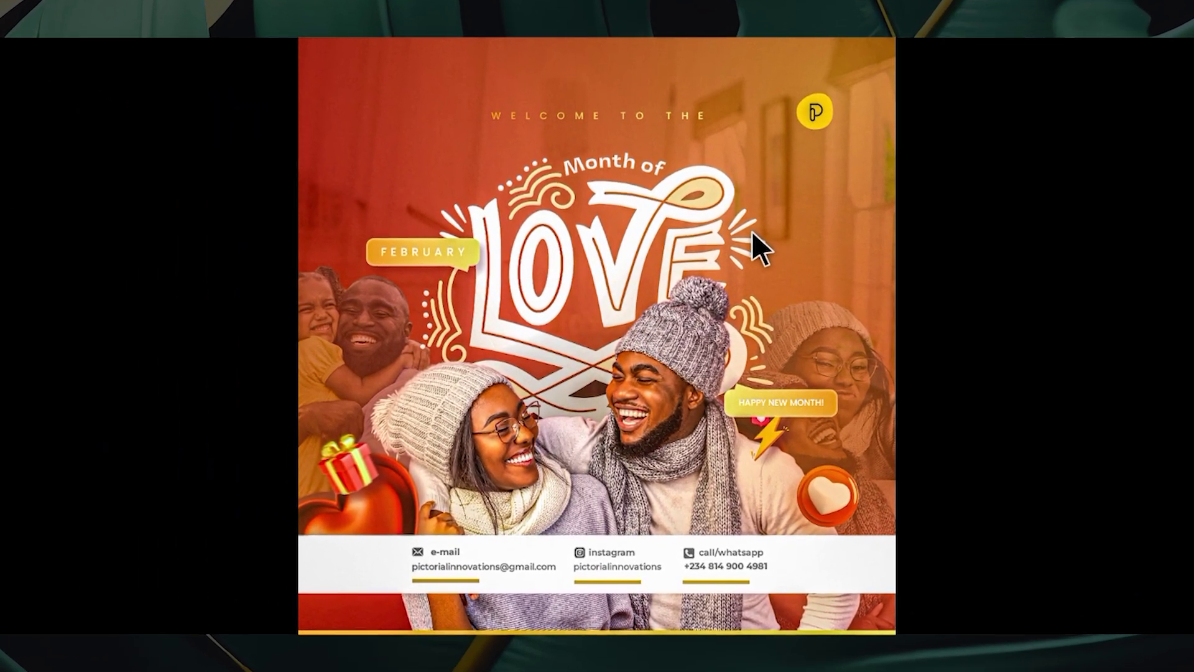
{"action": "key", "text": "backslash"}
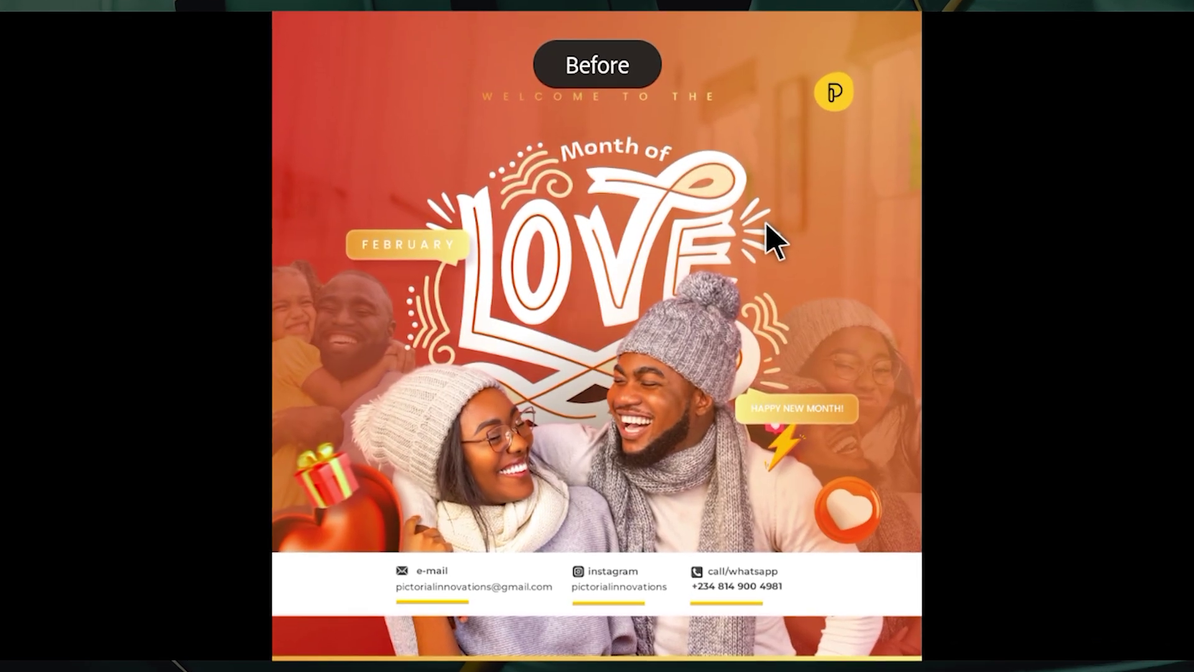
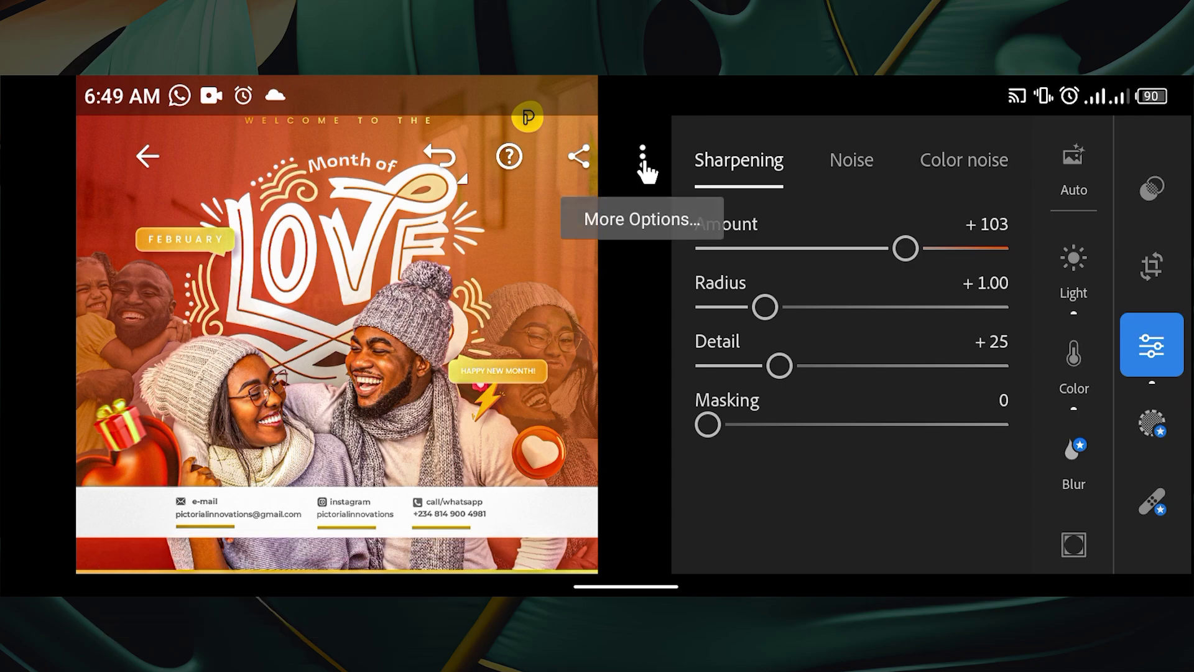
- Start a new preset from the flyer's current edits and name it Pop Design
{"action": "left_click", "coordinate": [644, 163]}
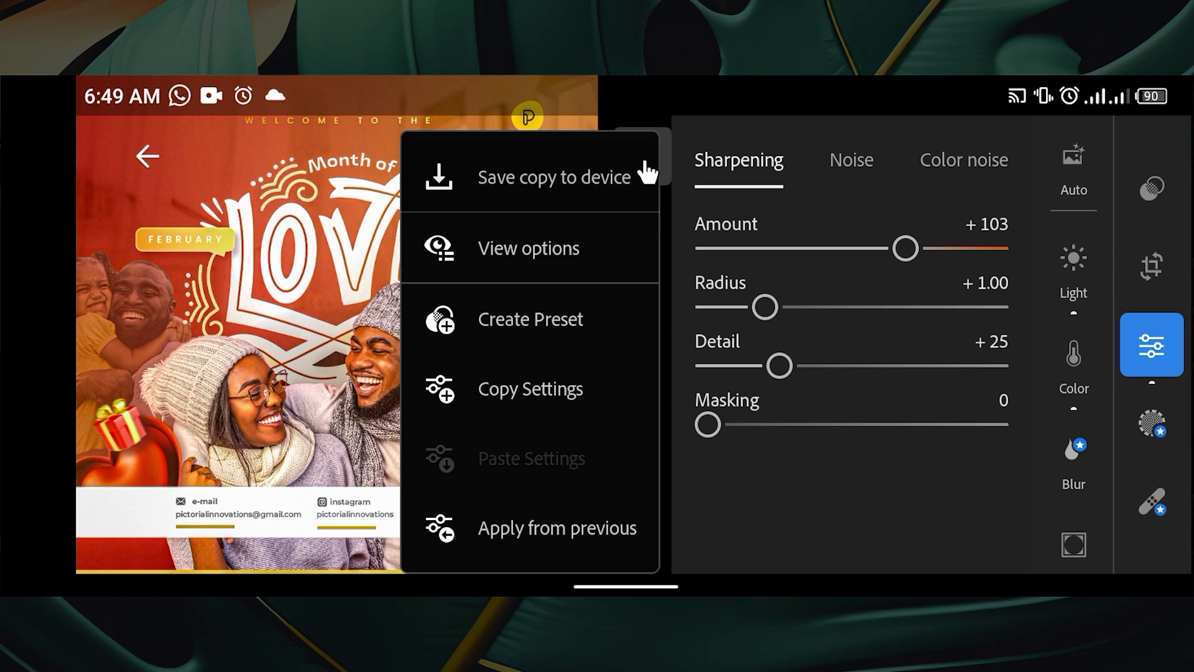
{"action": "left_click", "coordinate": [562, 323]}
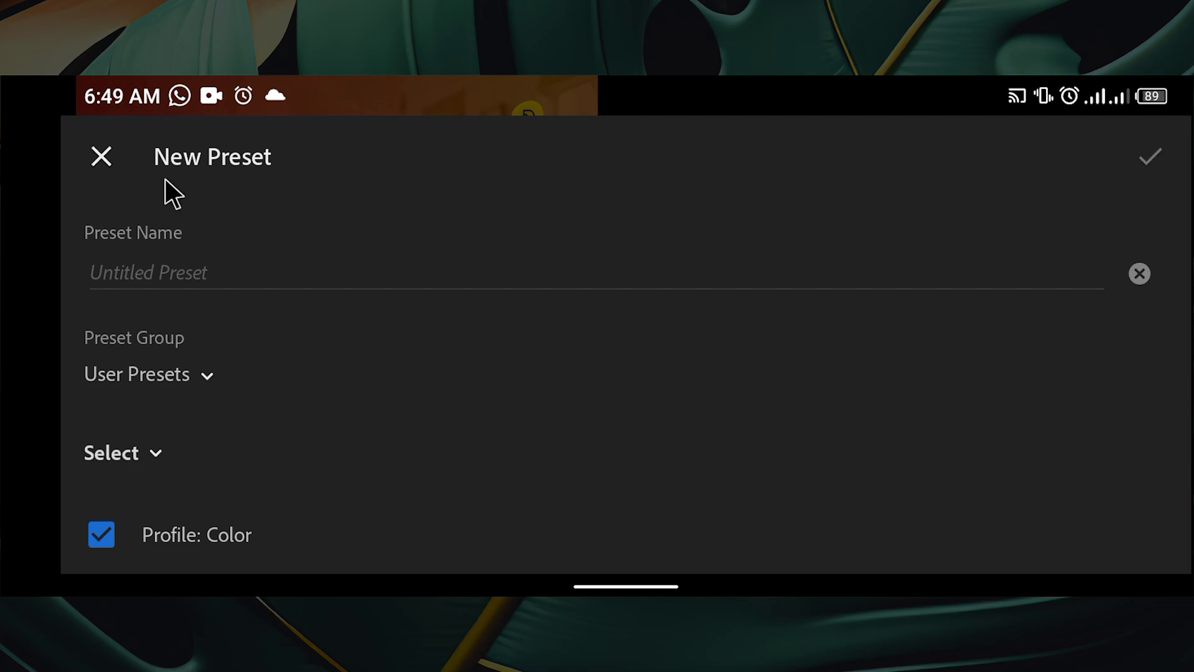
{"action": "left_click", "coordinate": [235, 275]}
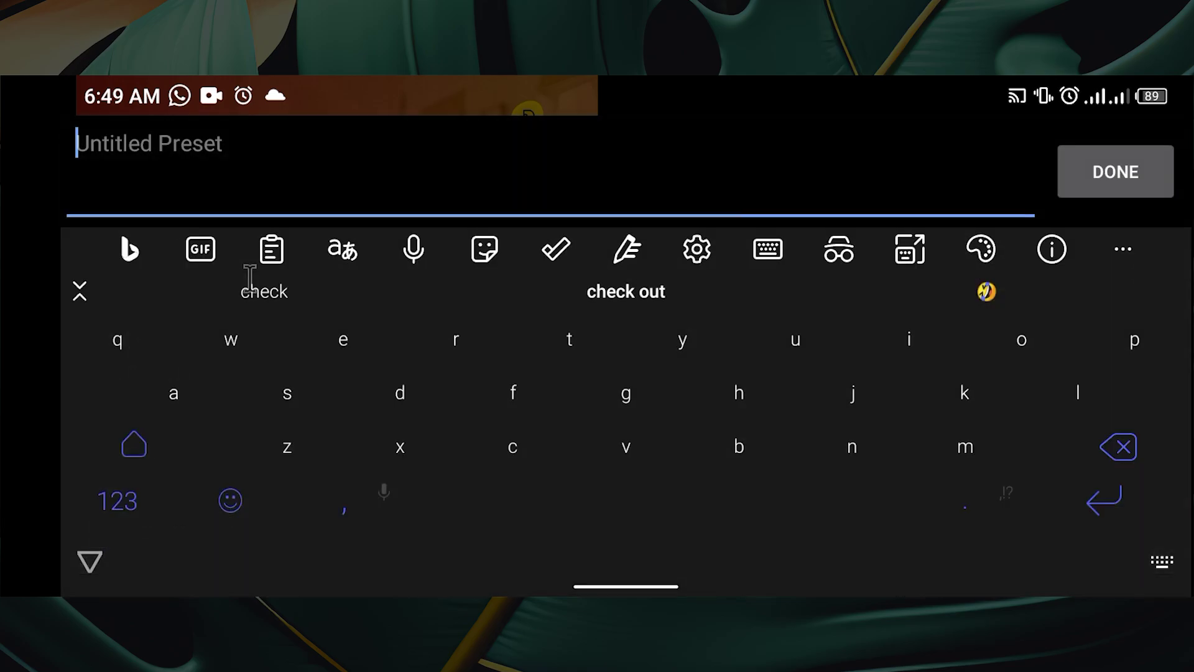
{"action": "key", "text": "Caps_Lock"}
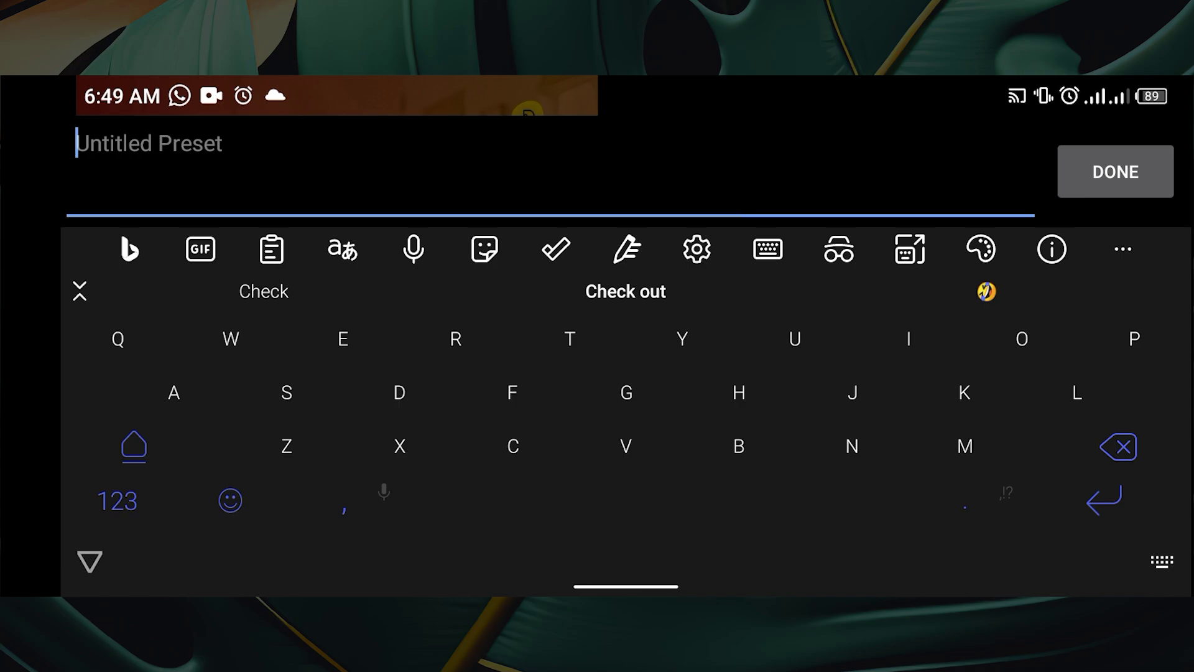
{"action": "type", "text": "Pop"}
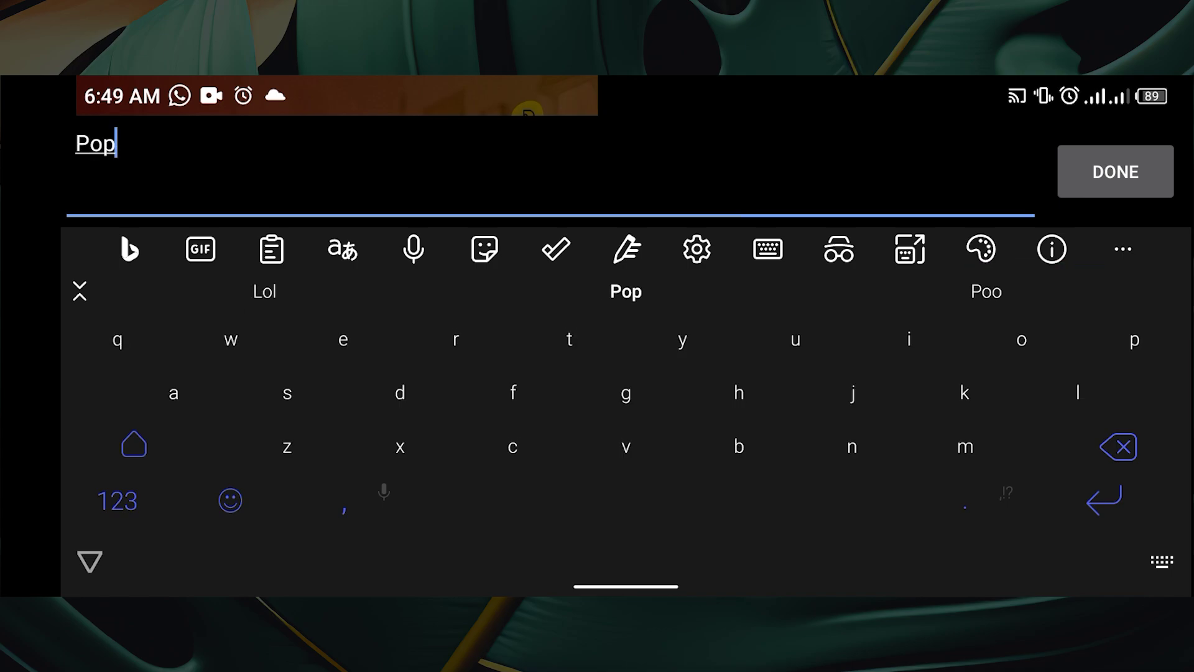
{"action": "type", "text": " D"}
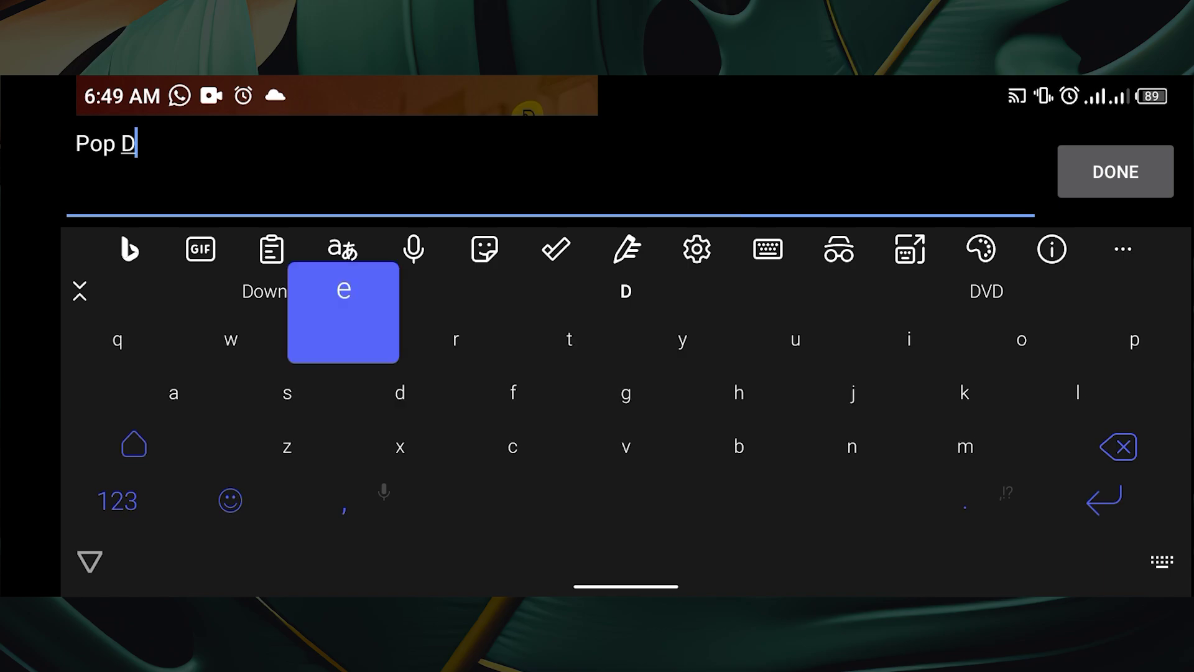
{"action": "type", "text": "esig"}
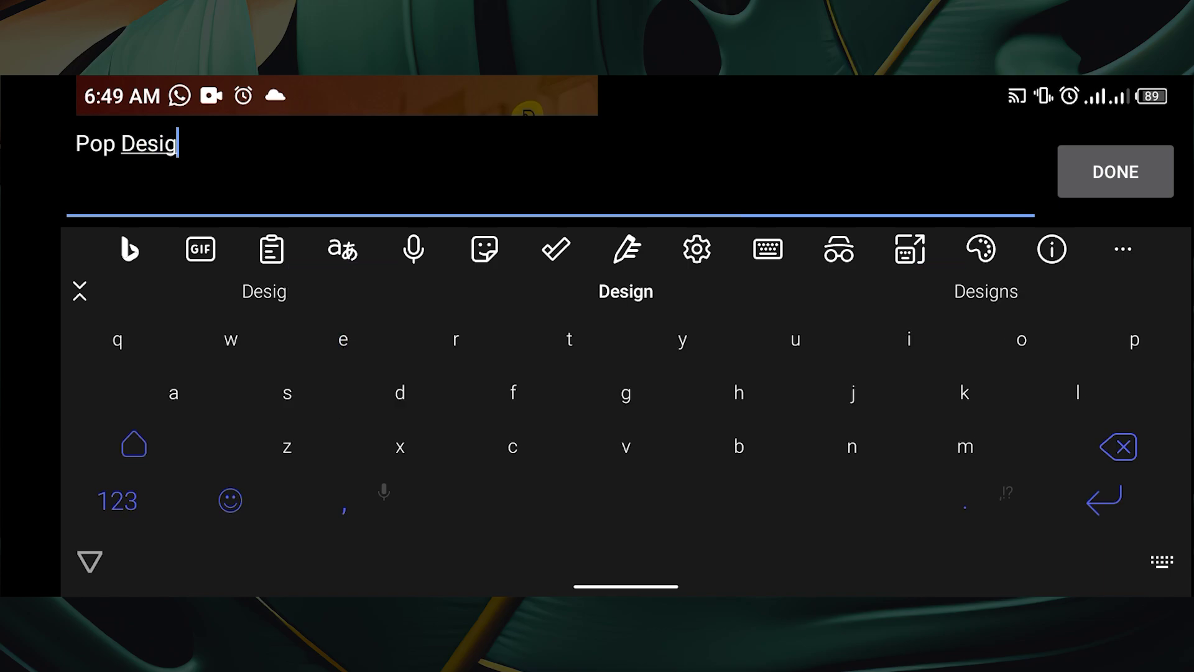
{"action": "type", "text": "n"}
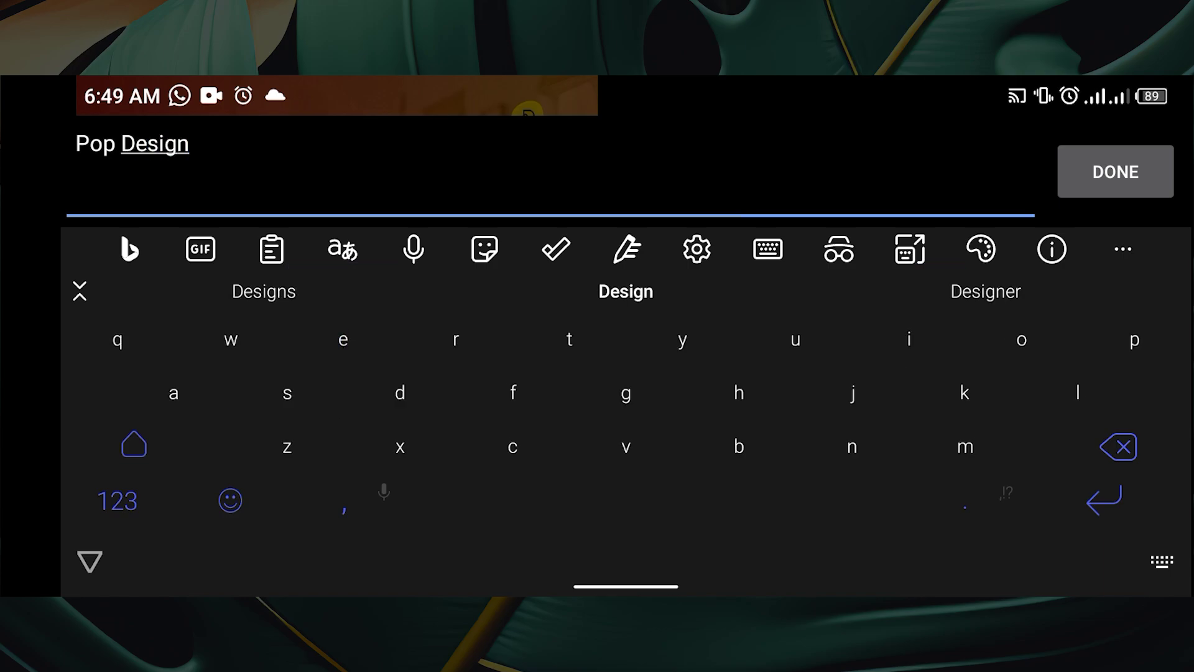
{"action": "key", "text": "Return"}
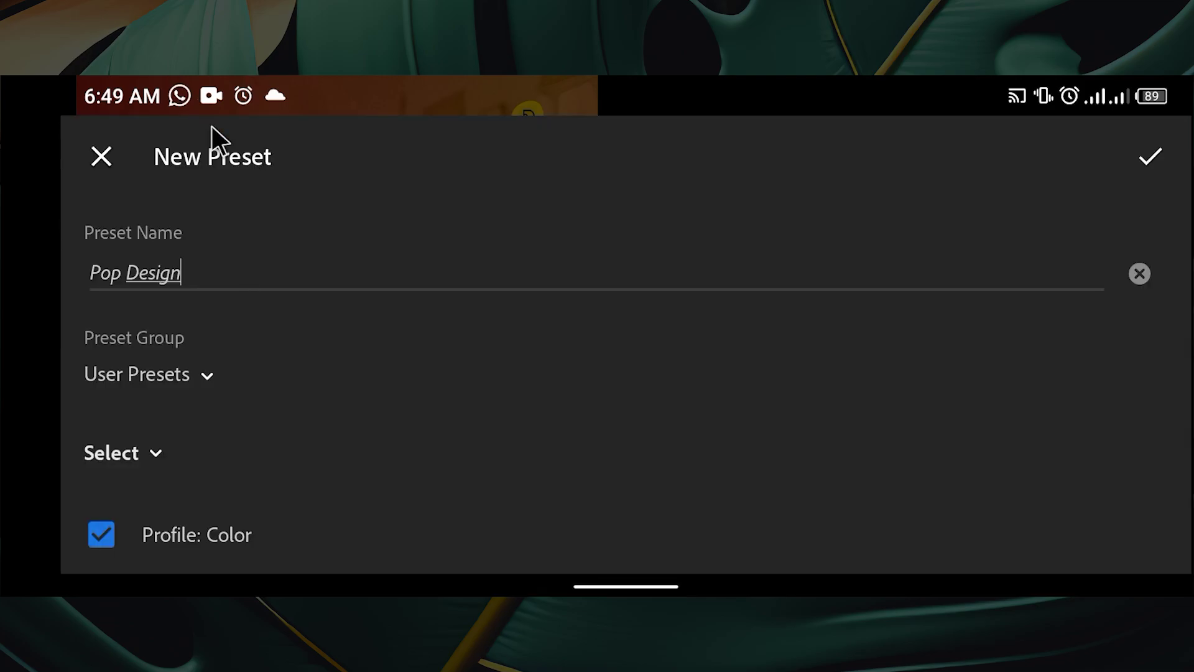
- Create a new preset group named My Presets and assign the Pop Design preset to it
{"action": "left_click", "coordinate": [196, 373]}
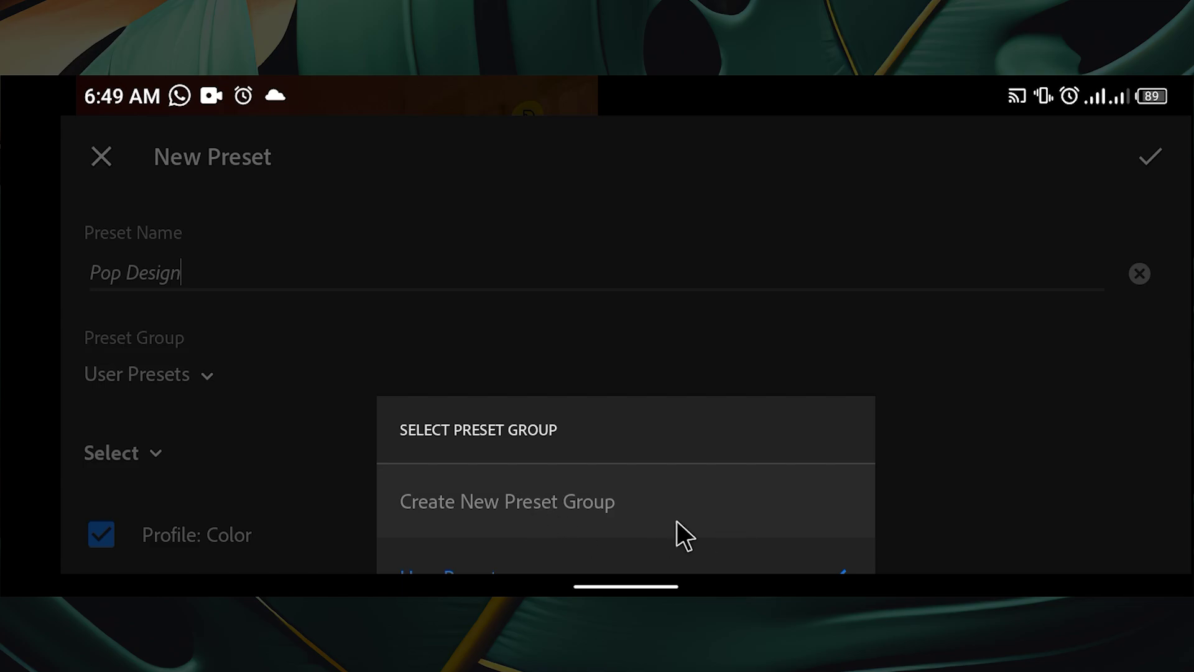
{"action": "left_click", "coordinate": [576, 521]}
{"action": "left_click", "coordinate": [303, 272]}
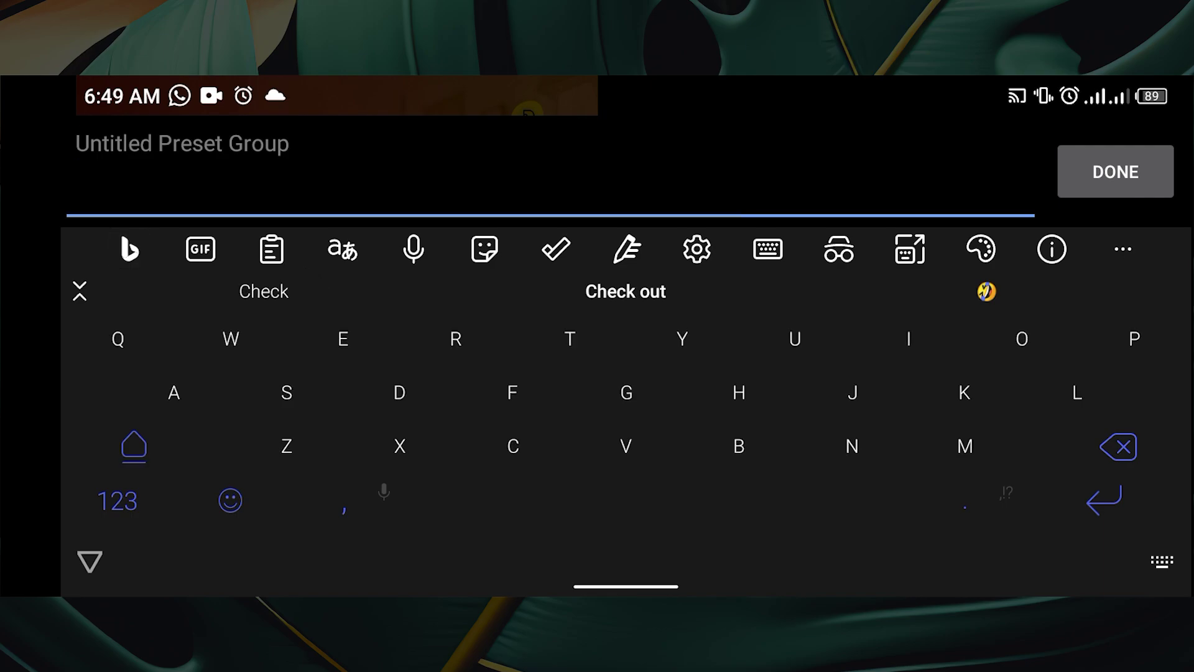
{"action": "left_click", "coordinate": [965, 446]}
{"action": "type", "text": "y"}
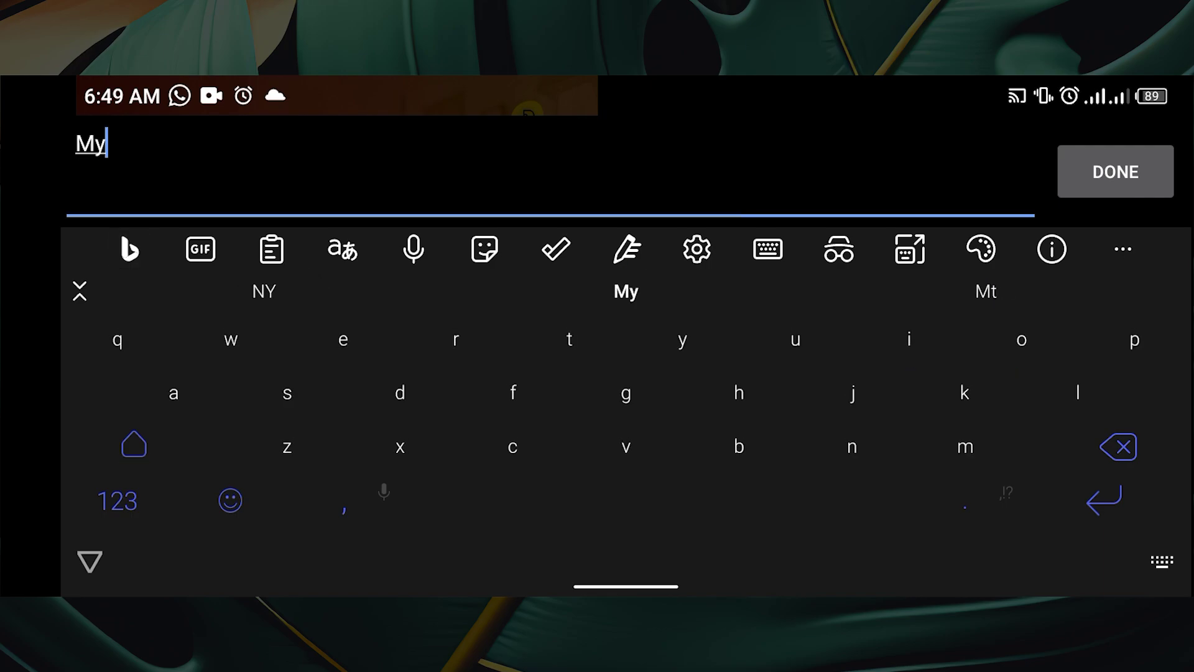
{"action": "type", "text": "Pre"}
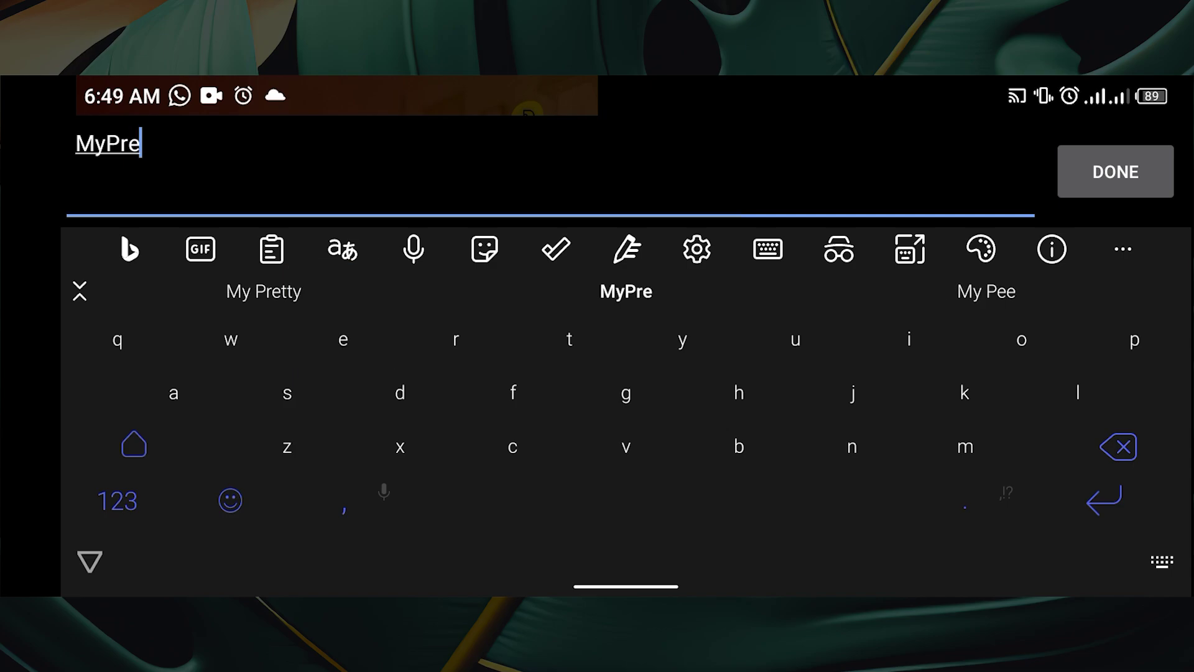
{"action": "type", "text": "sesets"}
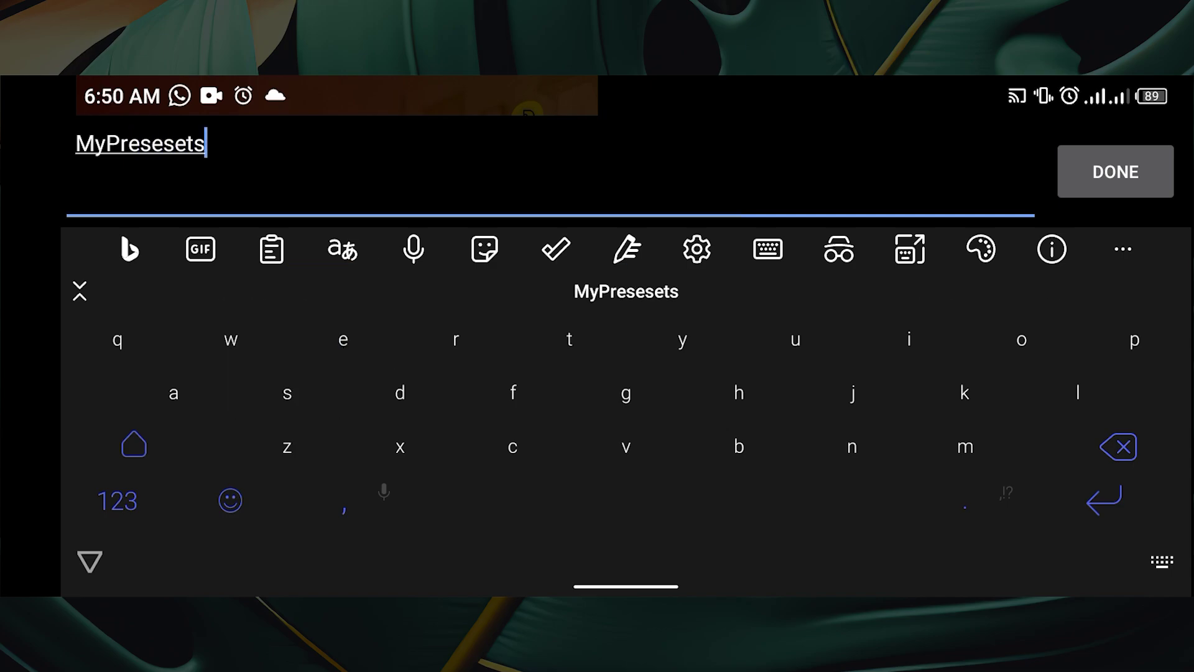
{"action": "key", "text": "BackSpace"}
{"action": "key", "text": "BackSpace"}
{"action": "key", "text": "BackSpace"}
{"action": "key", "text": "BackSpace"}
{"action": "key", "text": "BackSpace"}
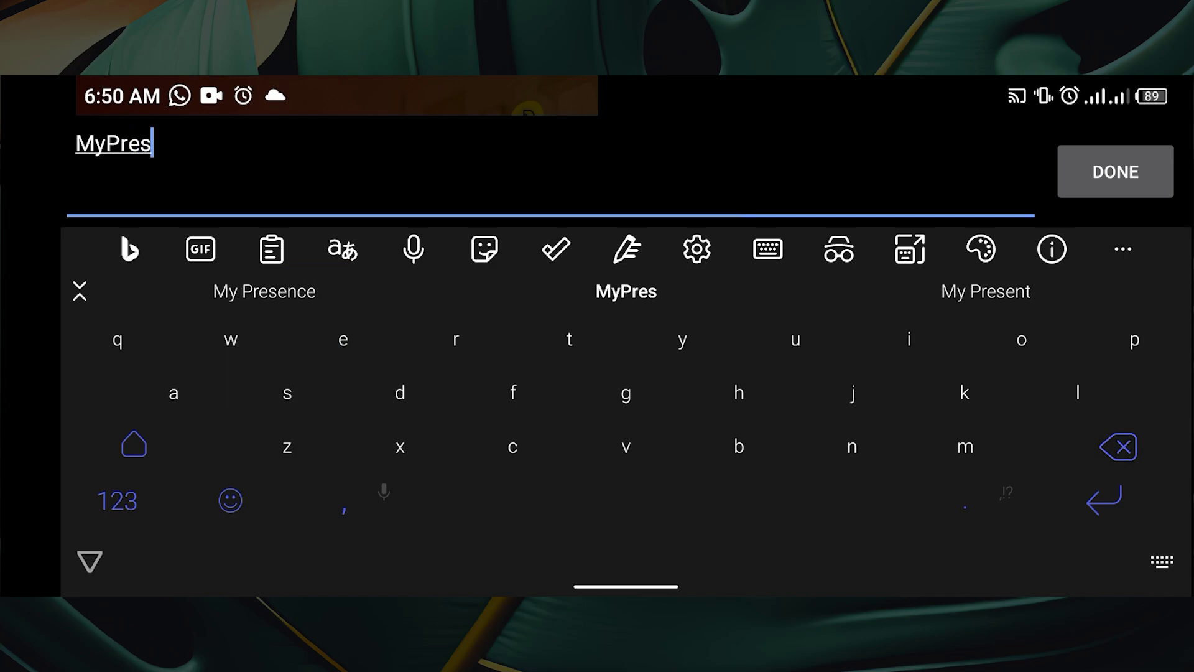
{"action": "type", "text": "e"}
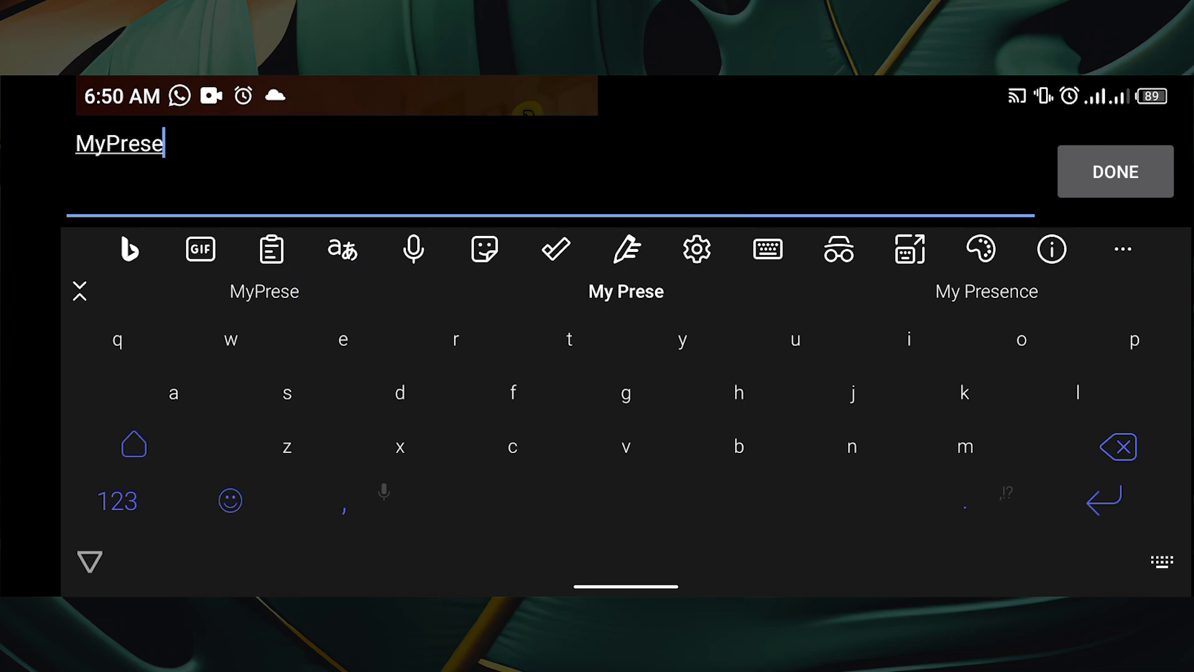
{"action": "type", "text": "n"}
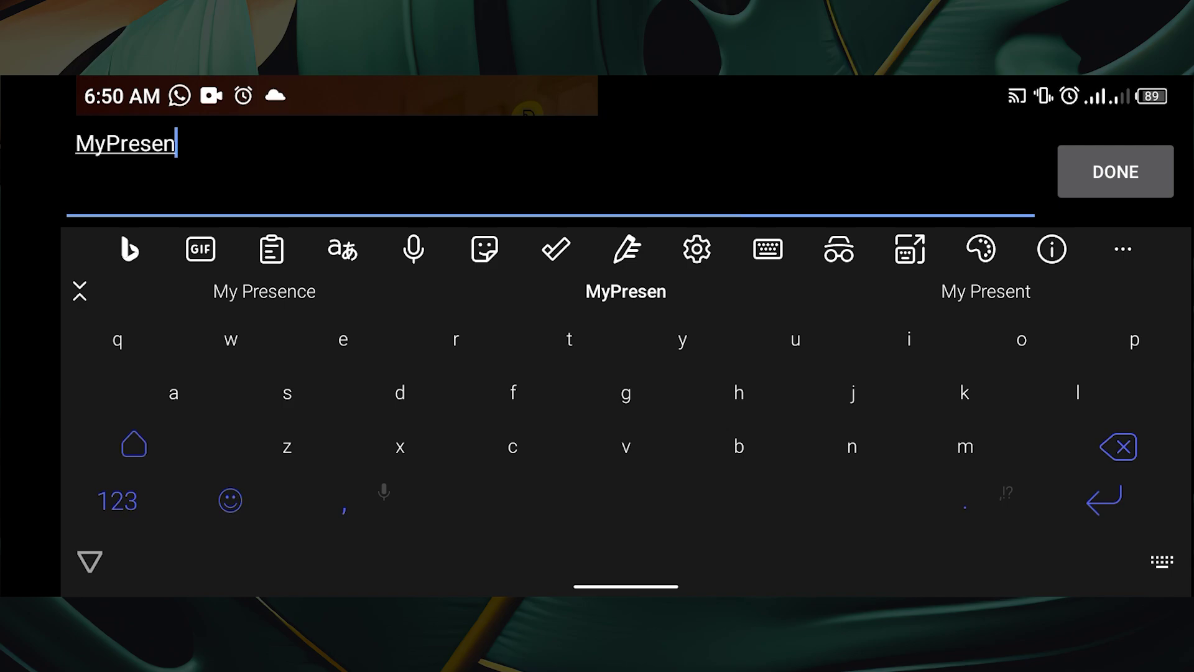
{"action": "left_click", "coordinate": [93, 143]}
{"action": "left_click_drag", "start_coordinate": [94, 174], "coordinate": [106, 173]}
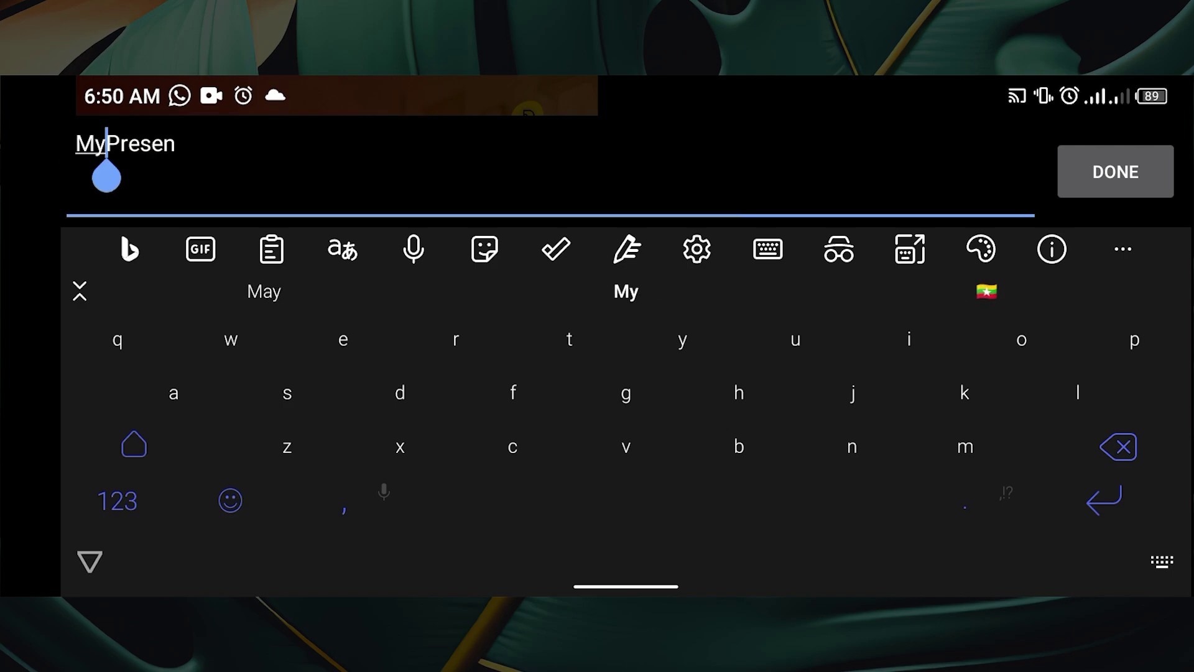
{"action": "left_click", "coordinate": [180, 143]}
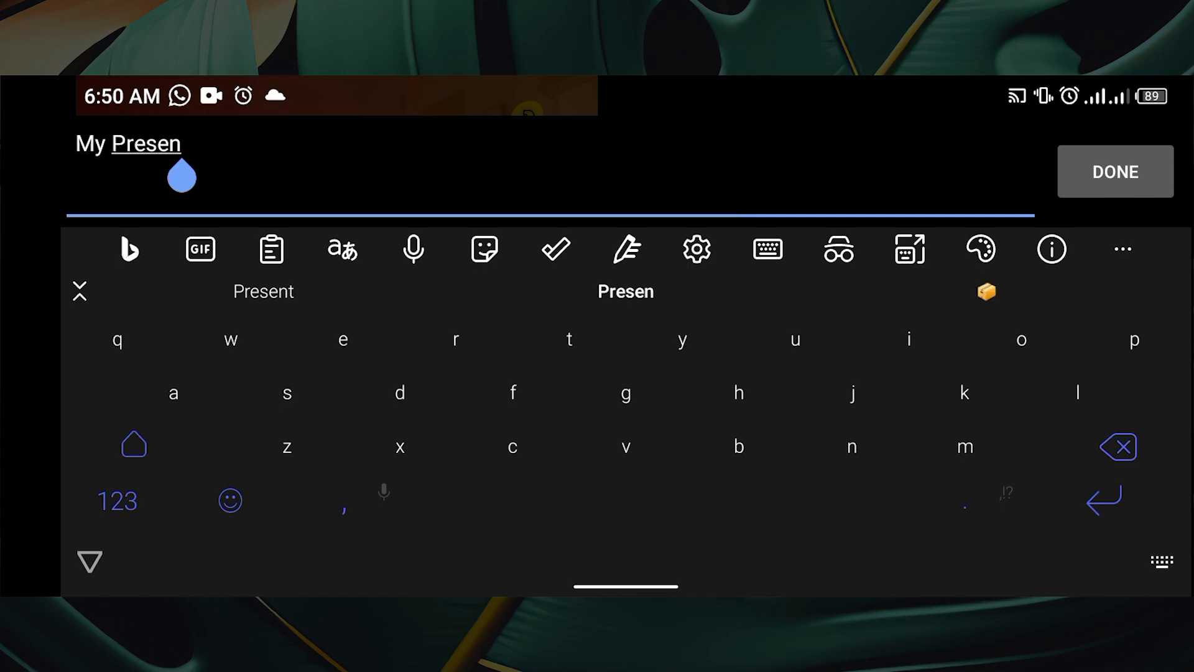
{"action": "key", "text": "BackSpace"}
{"action": "type", "text": "t"}
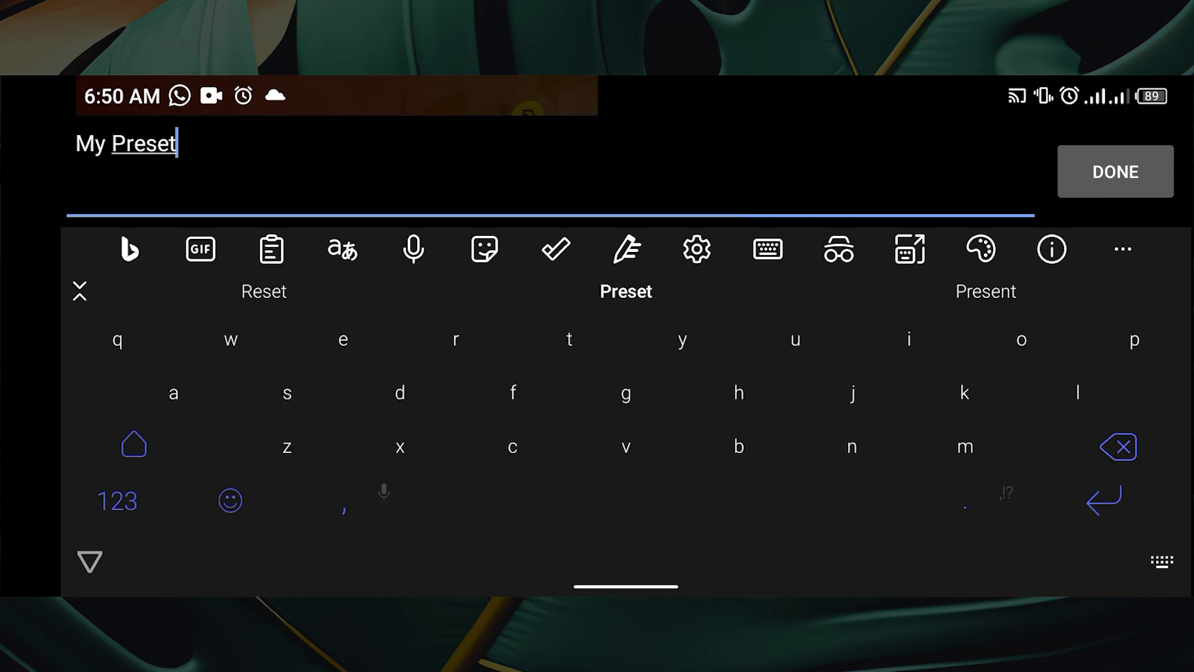
{"action": "type", "text": "s"}
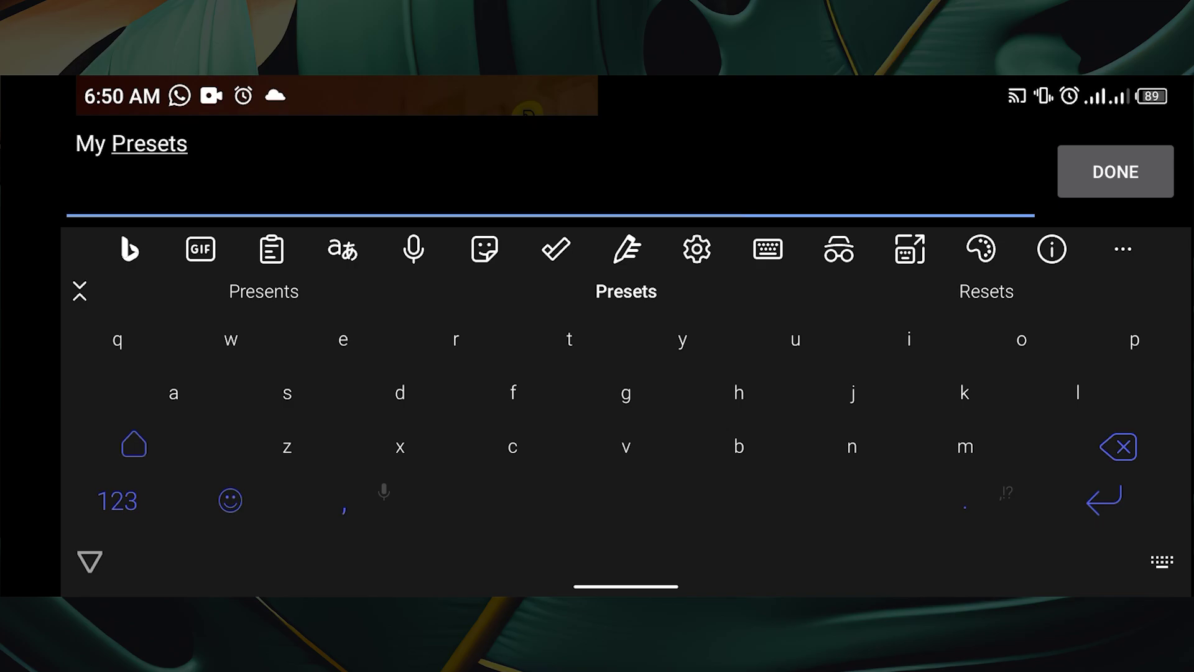
{"action": "left_click", "coordinate": [1091, 184]}
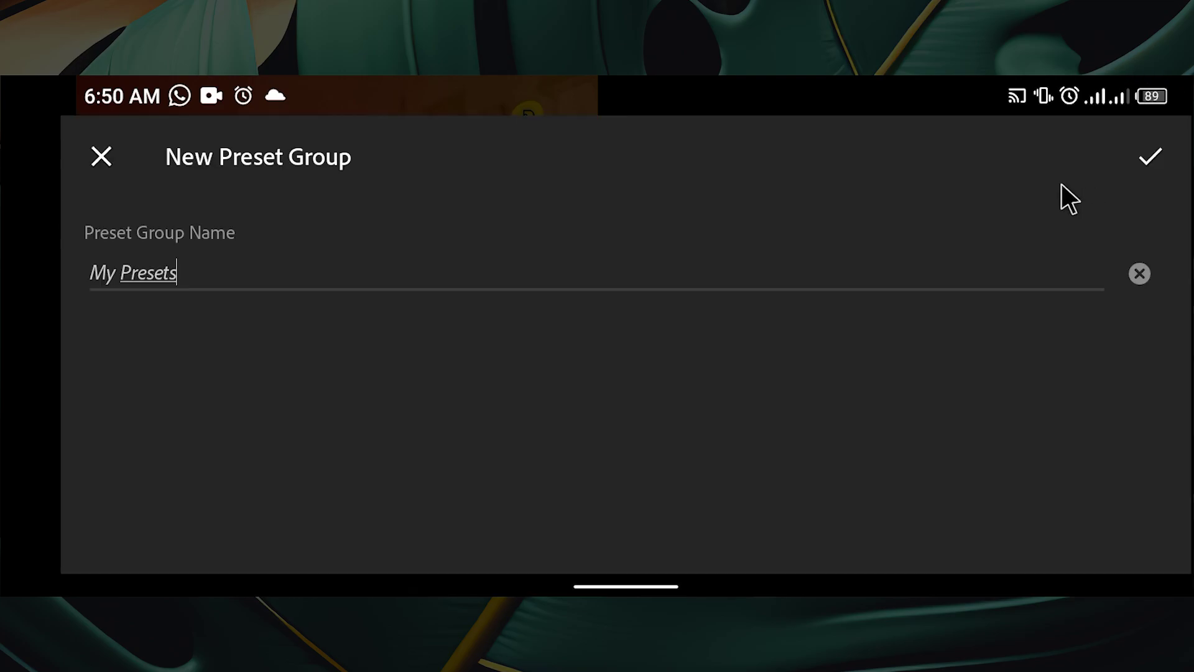
{"action": "left_click", "coordinate": [1150, 157]}
- Review which setting groups the Pop Design preset includes, from Profile through Geometry
{"action": "scroll", "coordinate": [351, 429], "scroll_direction": "down", "scroll_amount": 2}
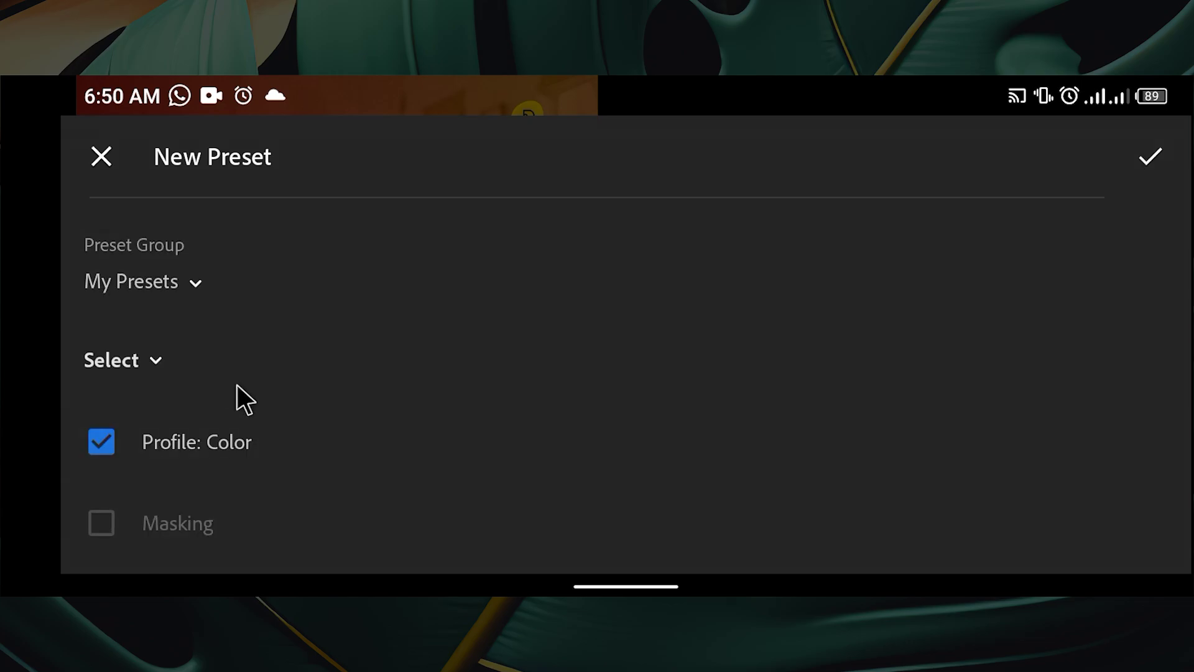
{"action": "scroll", "coordinate": [237, 385], "scroll_direction": "down", "scroll_amount": 3}
{"action": "scroll", "coordinate": [218, 323], "scroll_direction": "down", "scroll_amount": 1}
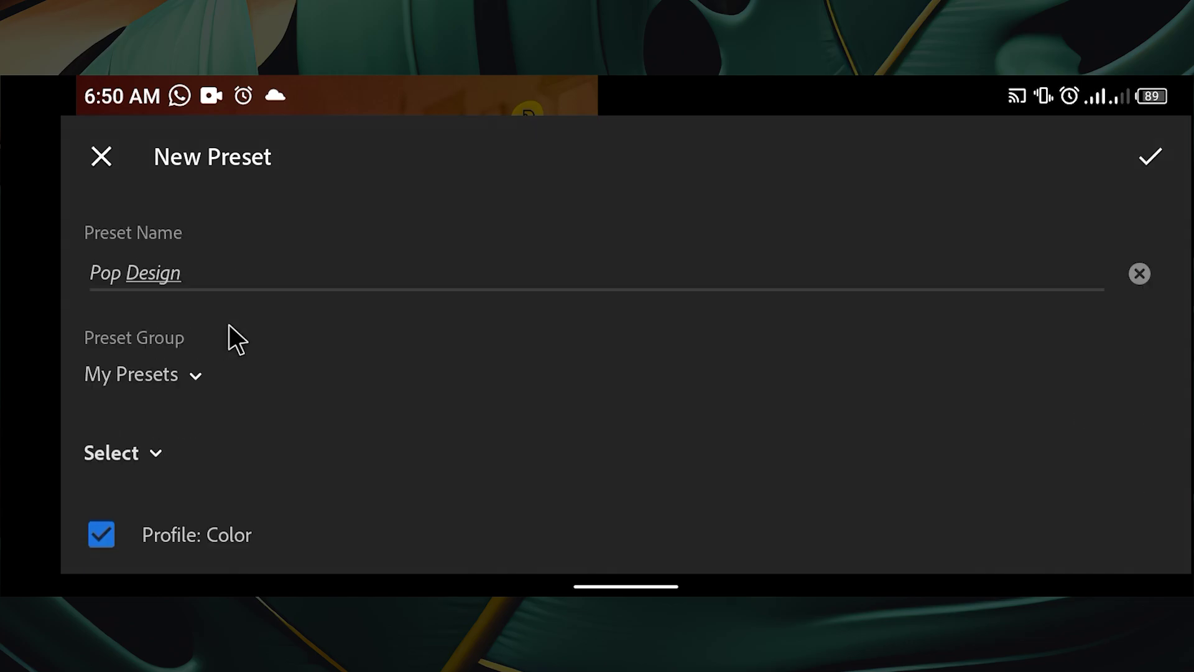
{"action": "scroll", "coordinate": [202, 309], "scroll_direction": "up", "scroll_amount": 3}
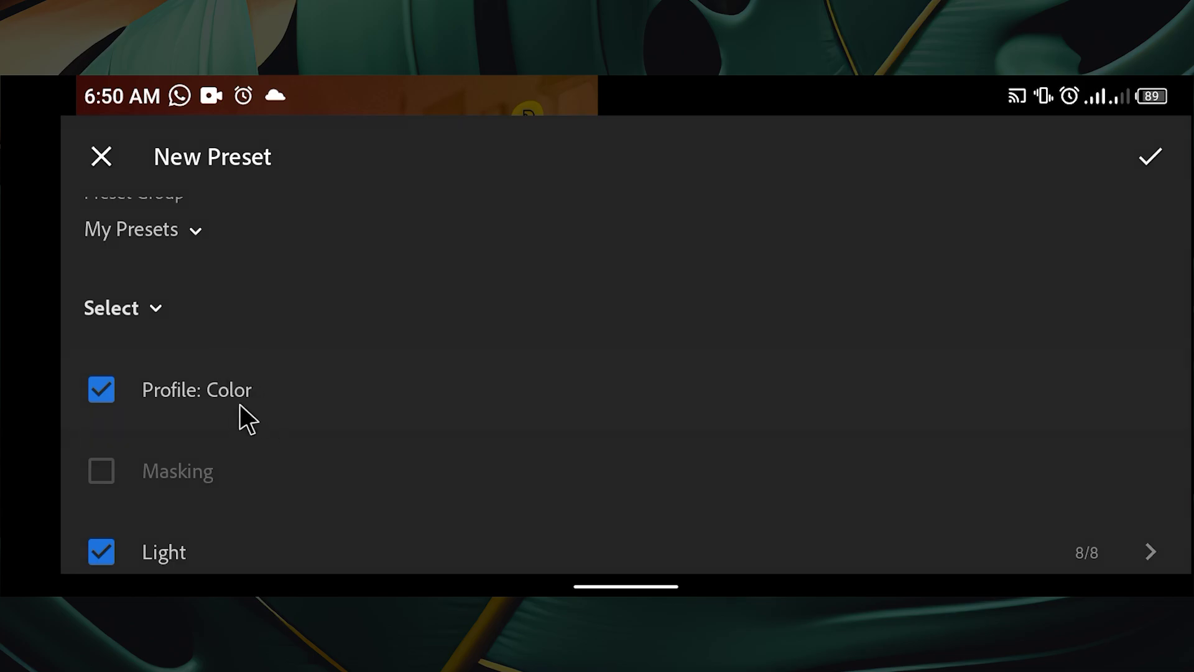
{"action": "scroll", "coordinate": [257, 398], "scroll_direction": "down", "scroll_amount": 7}
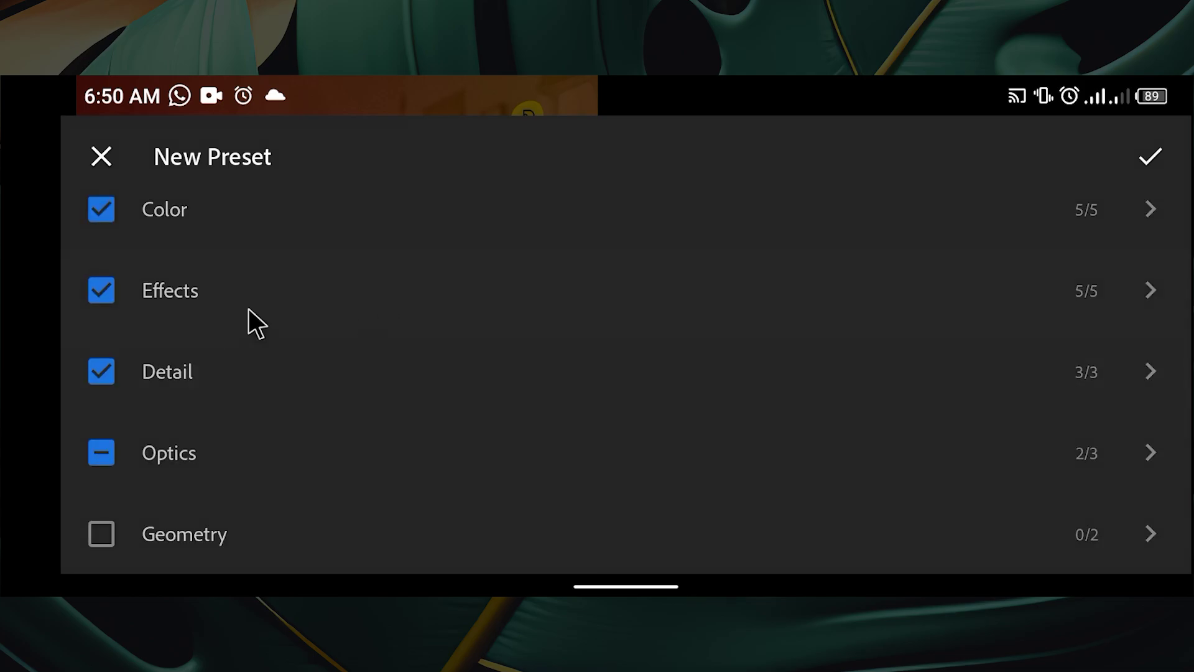
{"action": "scroll", "coordinate": [245, 366], "scroll_direction": "down", "scroll_amount": 1}
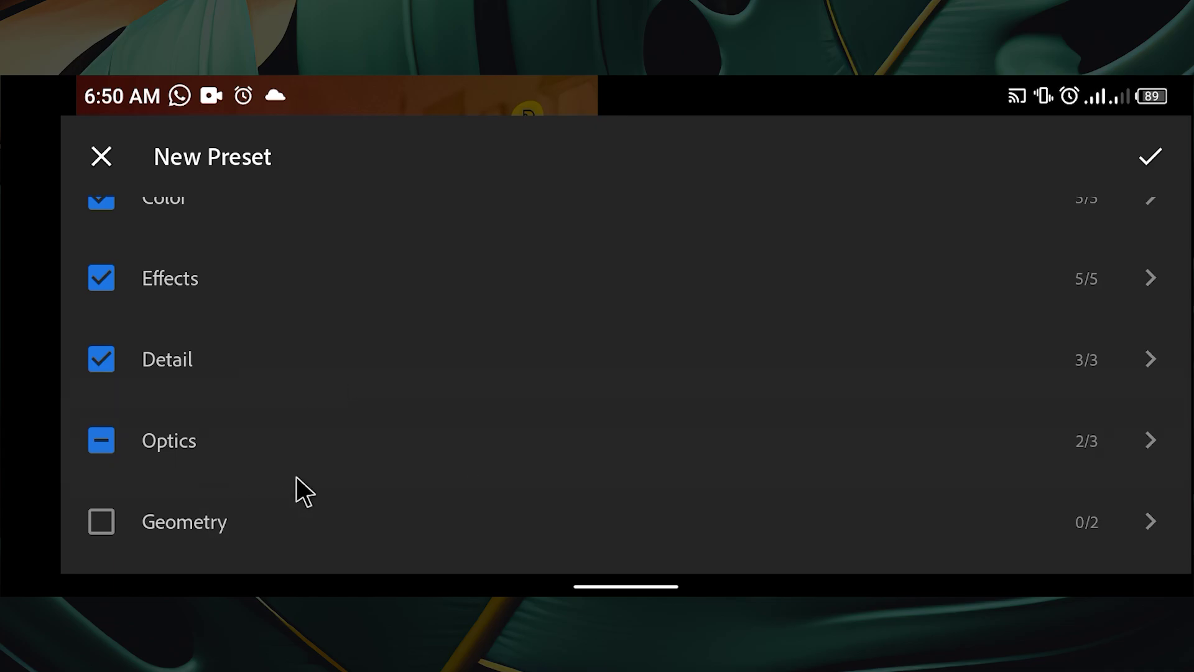
- Check the Pop Design preset's name, group and included settings once more, and save the preset
{"action": "scroll", "coordinate": [192, 534], "scroll_direction": "up", "scroll_amount": 9}
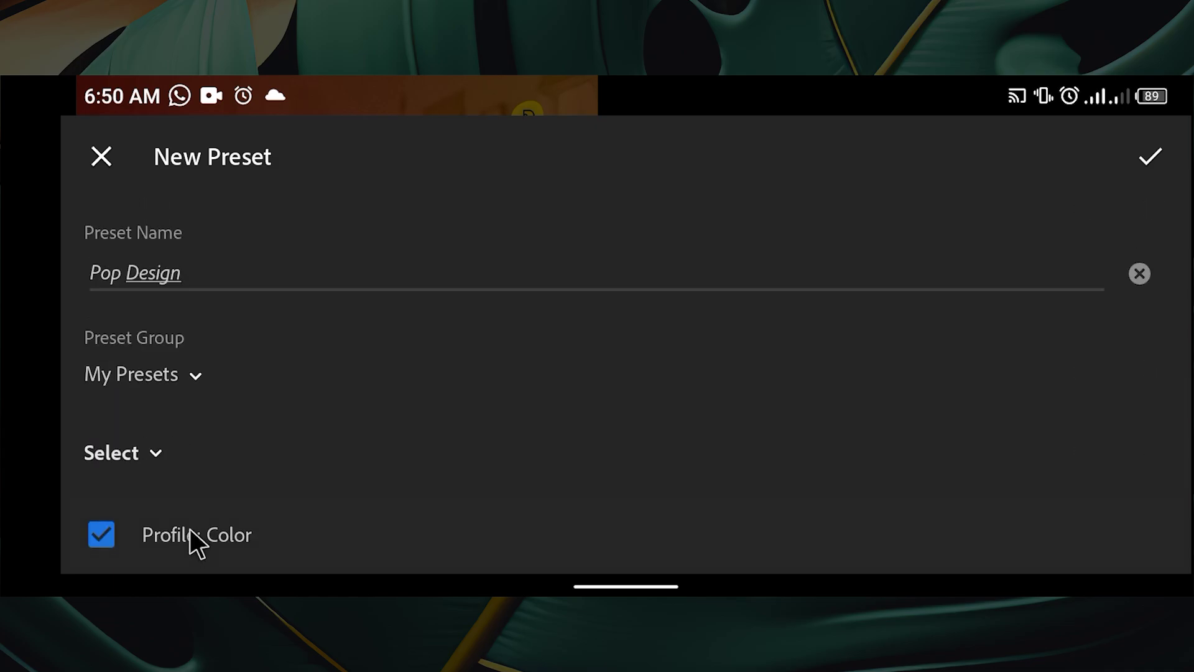
{"action": "scroll", "coordinate": [251, 448], "scroll_direction": "down", "scroll_amount": 7}
{"action": "scroll", "coordinate": [243, 392], "scroll_direction": "up", "scroll_amount": 3}
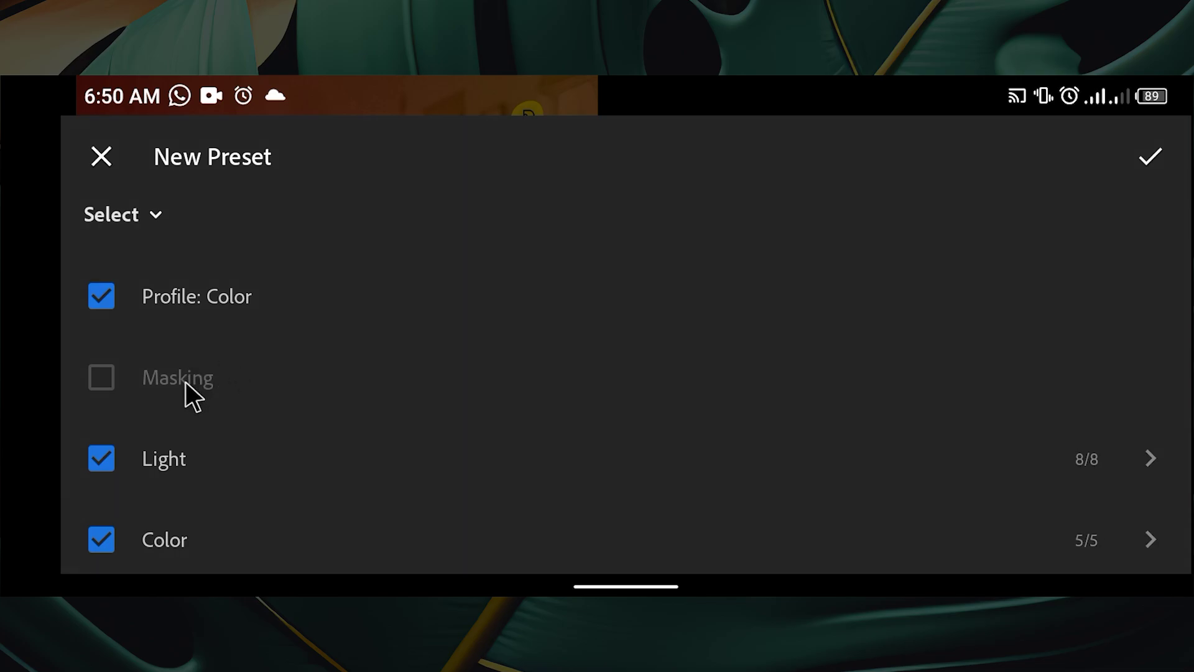
{"action": "scroll", "coordinate": [230, 404], "scroll_direction": "up", "scroll_amount": 4}
{"action": "scroll", "coordinate": [497, 411], "scroll_direction": "down", "scroll_amount": 9}
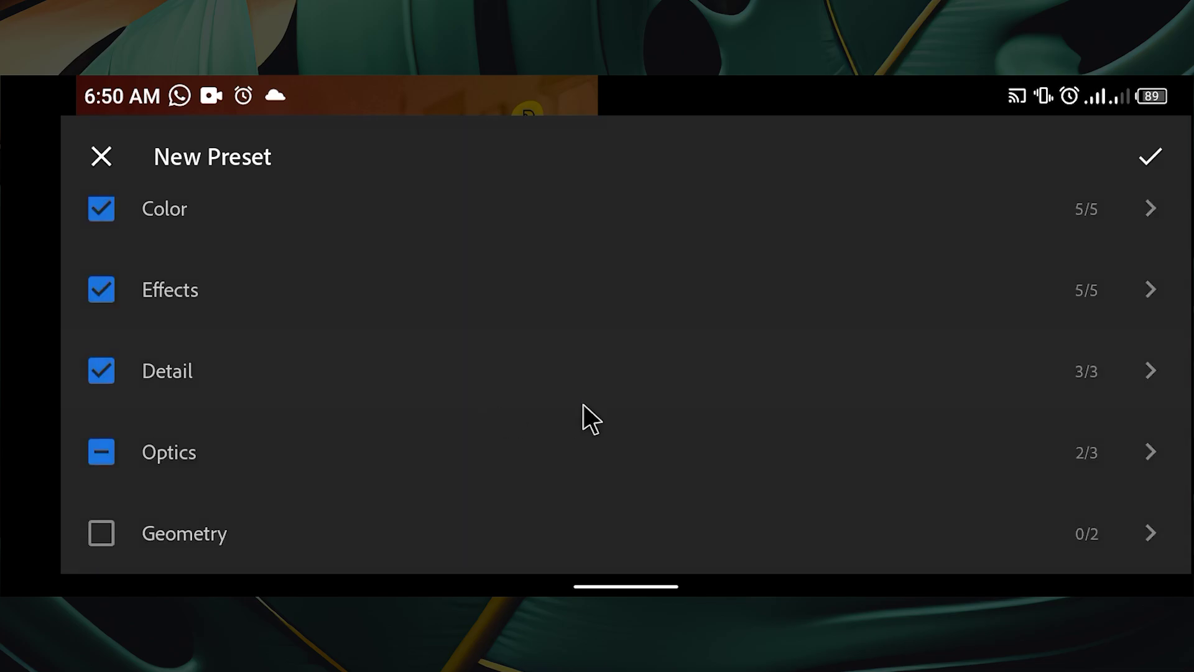
{"action": "scroll", "coordinate": [659, 370], "scroll_direction": "up", "scroll_amount": 9}
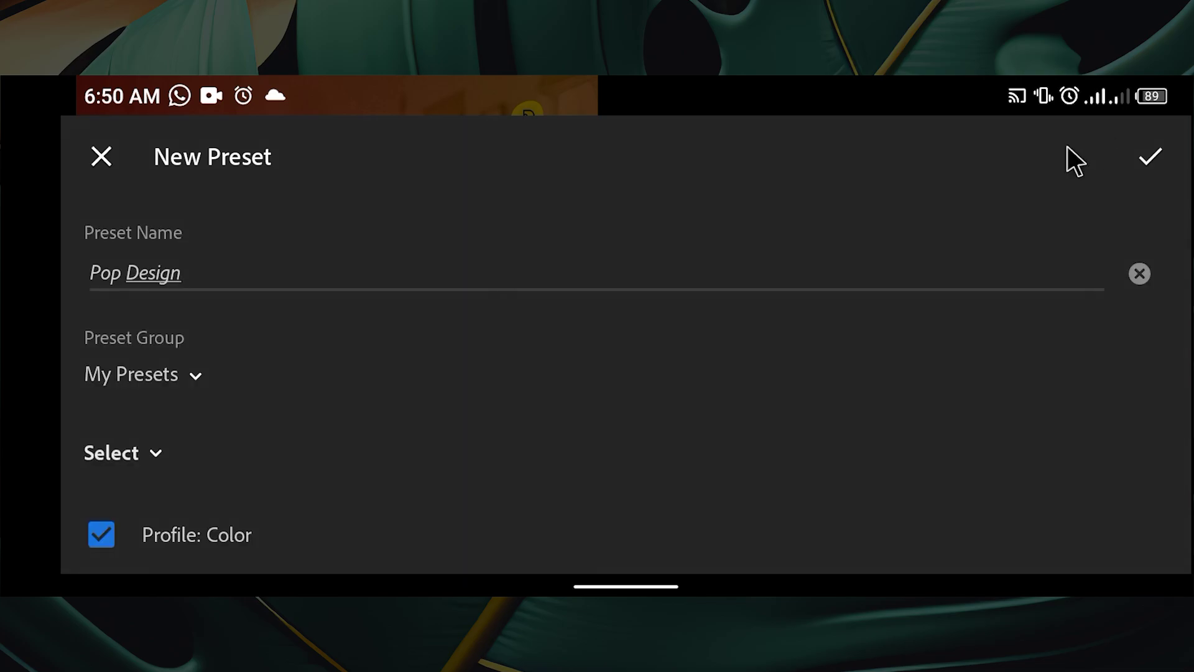
{"action": "left_click", "coordinate": [1146, 163]}
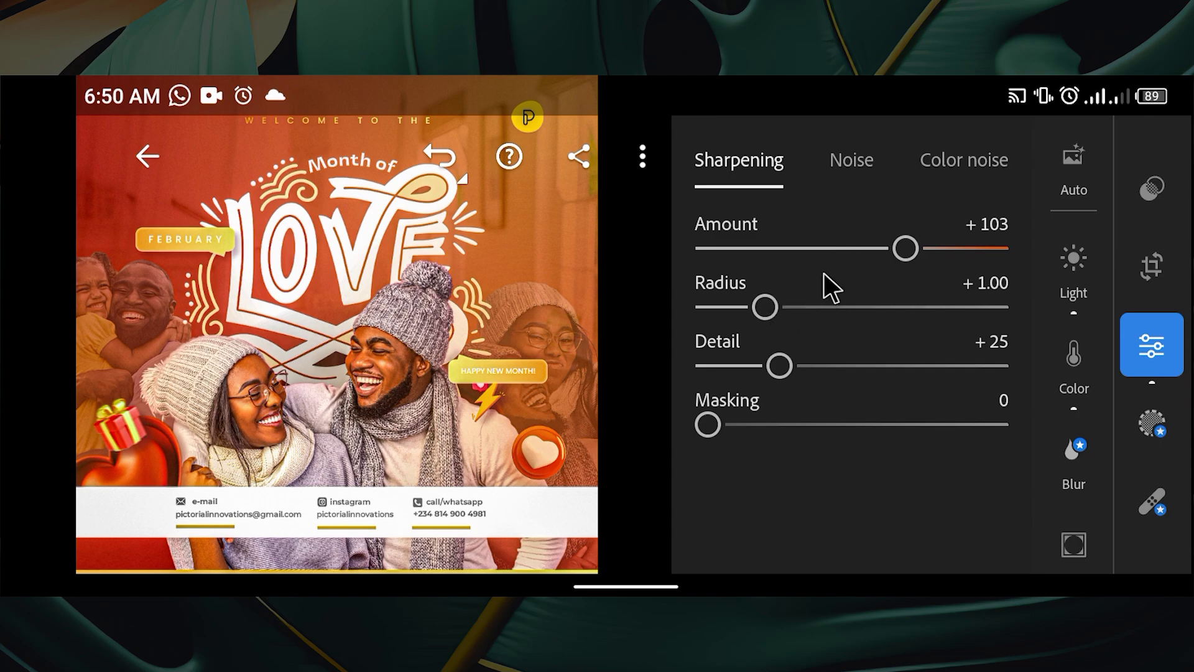
- Look up the saved Pop Design preset in the My Presets group among your own presets
{"action": "left_click", "coordinate": [1158, 190]}
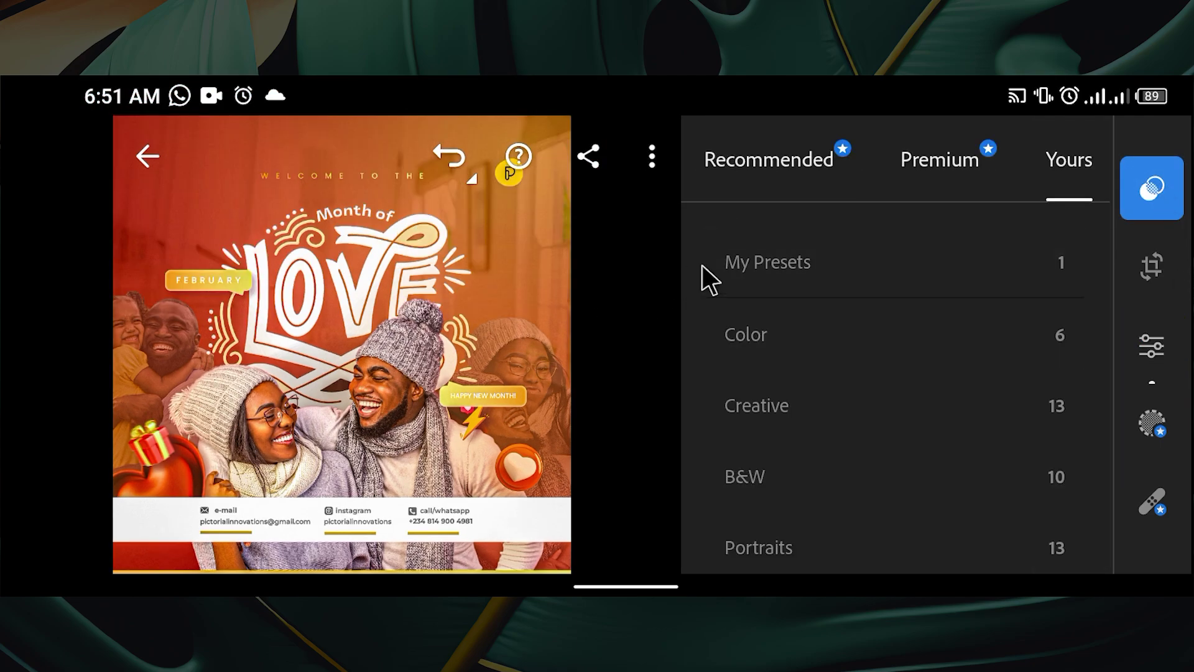
{"action": "left_click", "coordinate": [765, 262]}
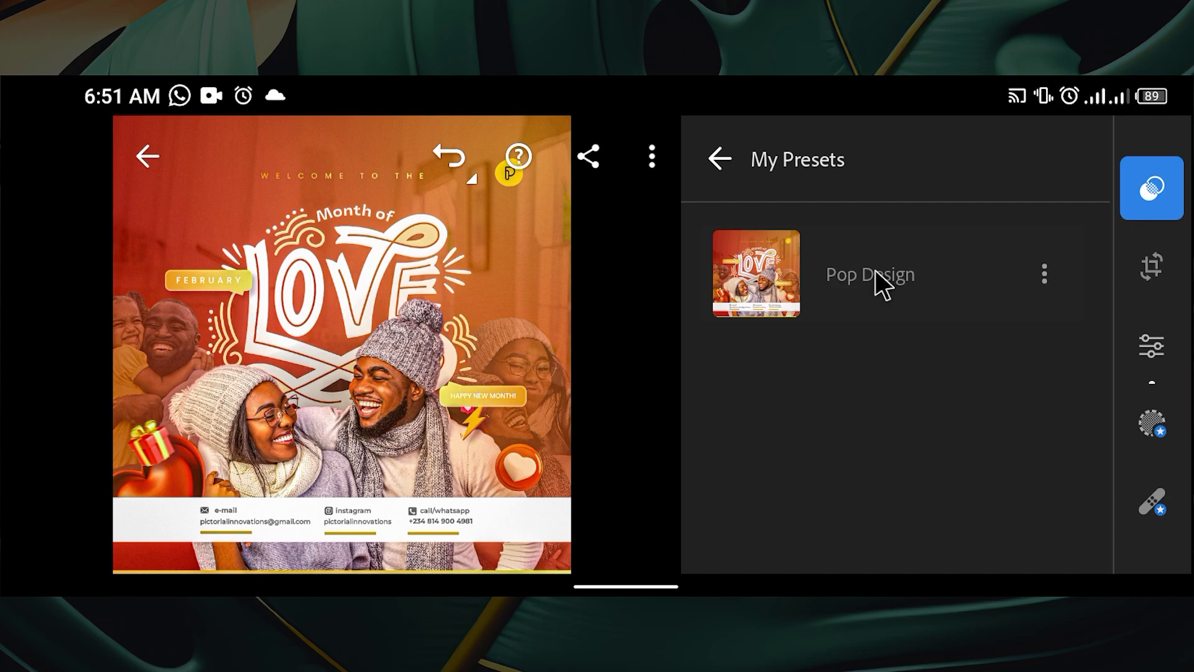
{"action": "left_click", "coordinate": [1147, 347]}
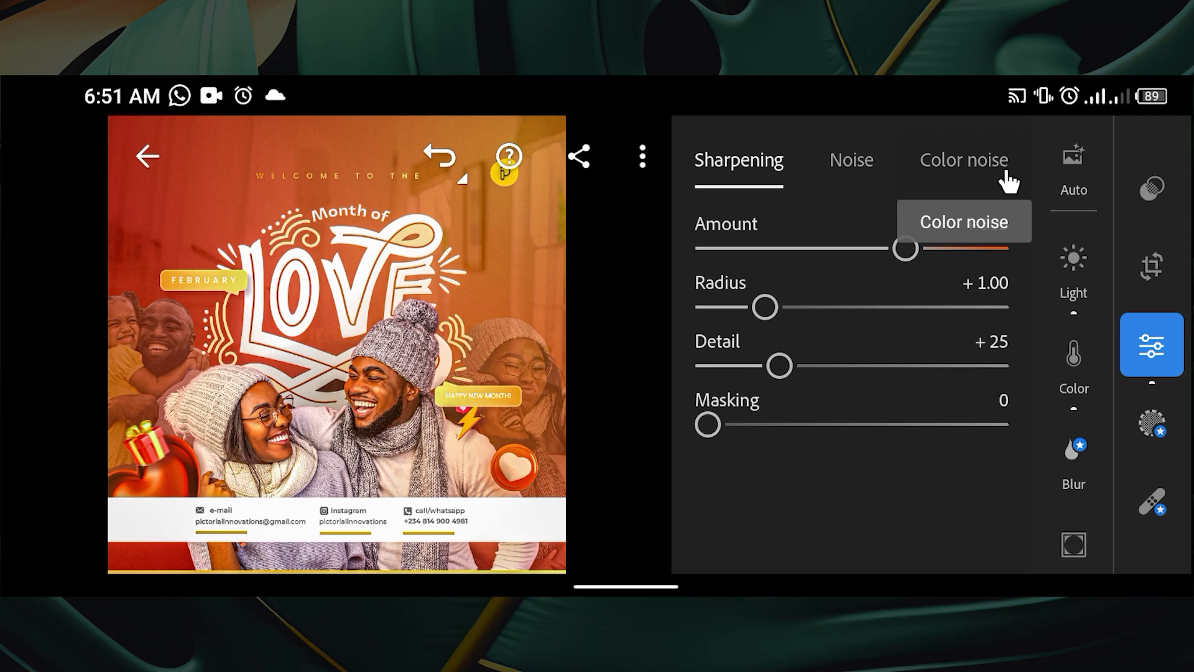
{"action": "left_click", "coordinate": [1156, 195]}
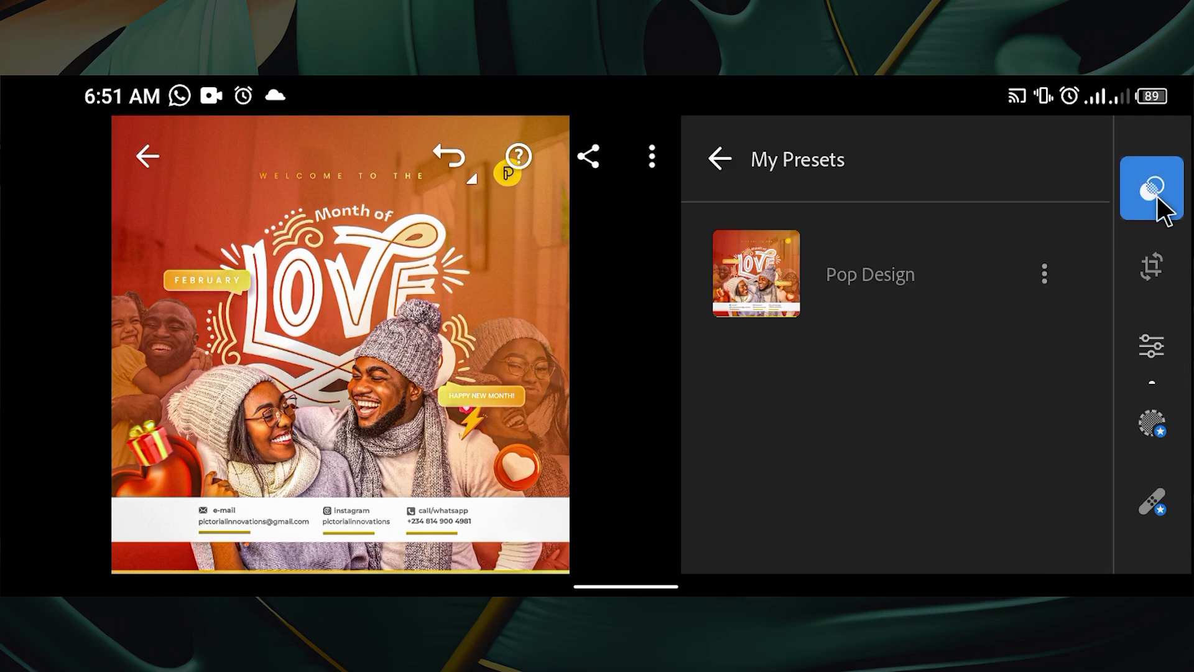
{"action": "left_click", "coordinate": [719, 159]}
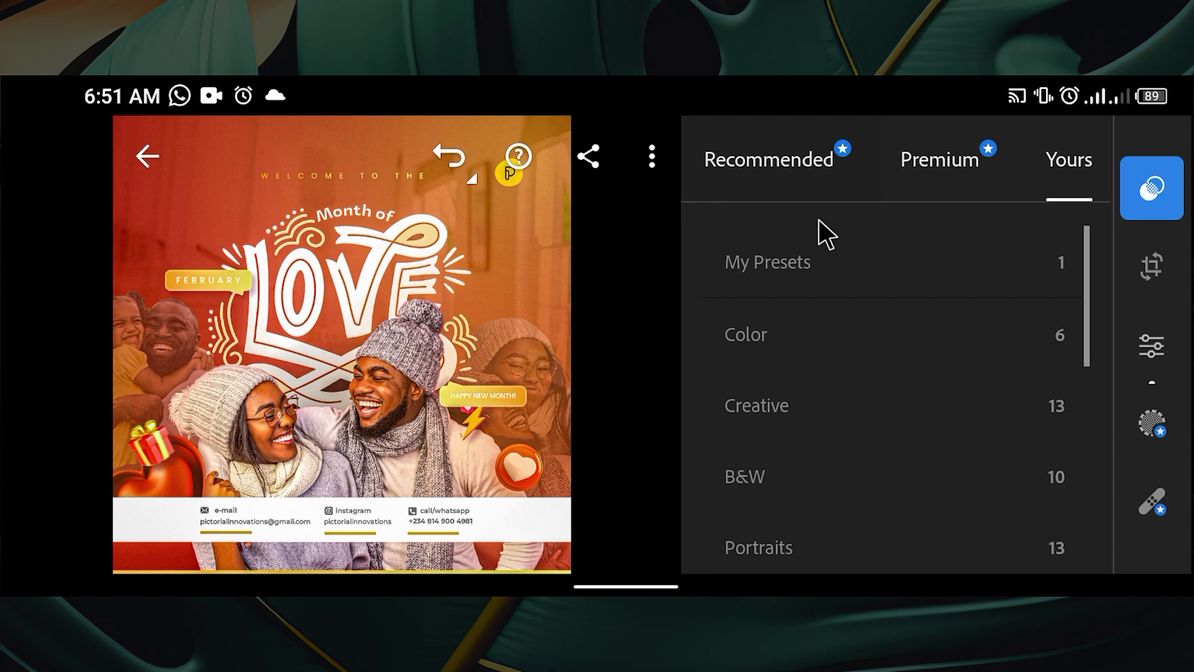
{"action": "left_click", "coordinate": [854, 281]}
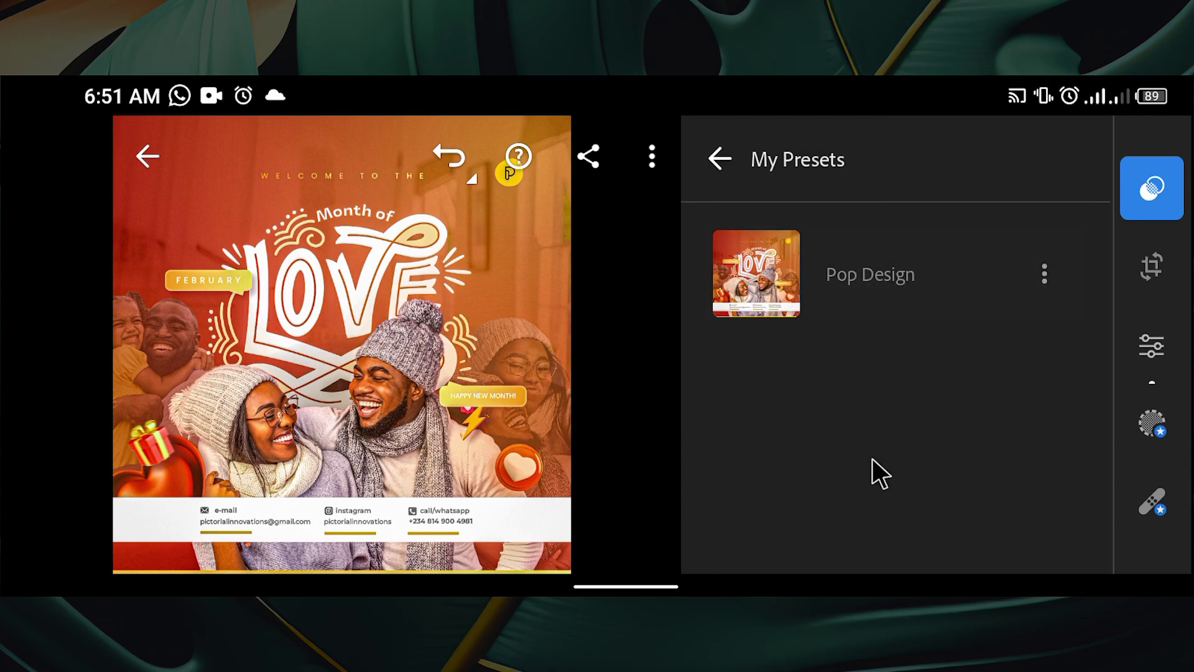
- Leave the My Presets group and view the edited flyer in full screen before returning to the presets
{"action": "left_click", "coordinate": [732, 189]}
{"action": "left_click", "coordinate": [613, 293]}
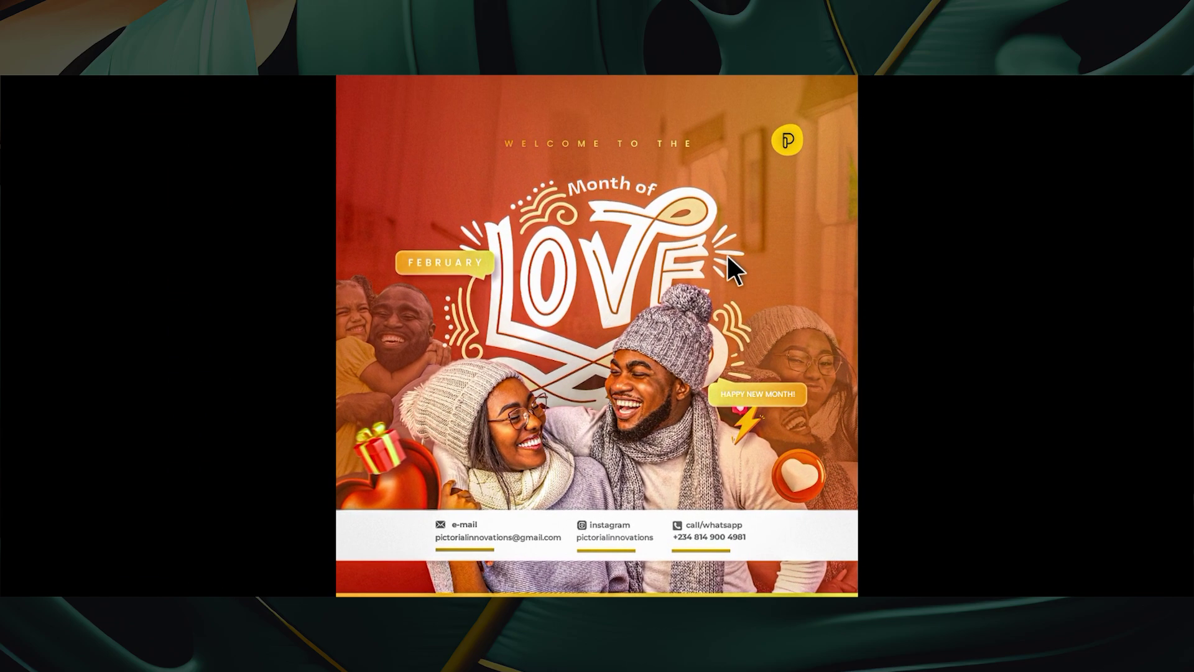
{"action": "left_click", "coordinate": [727, 257]}
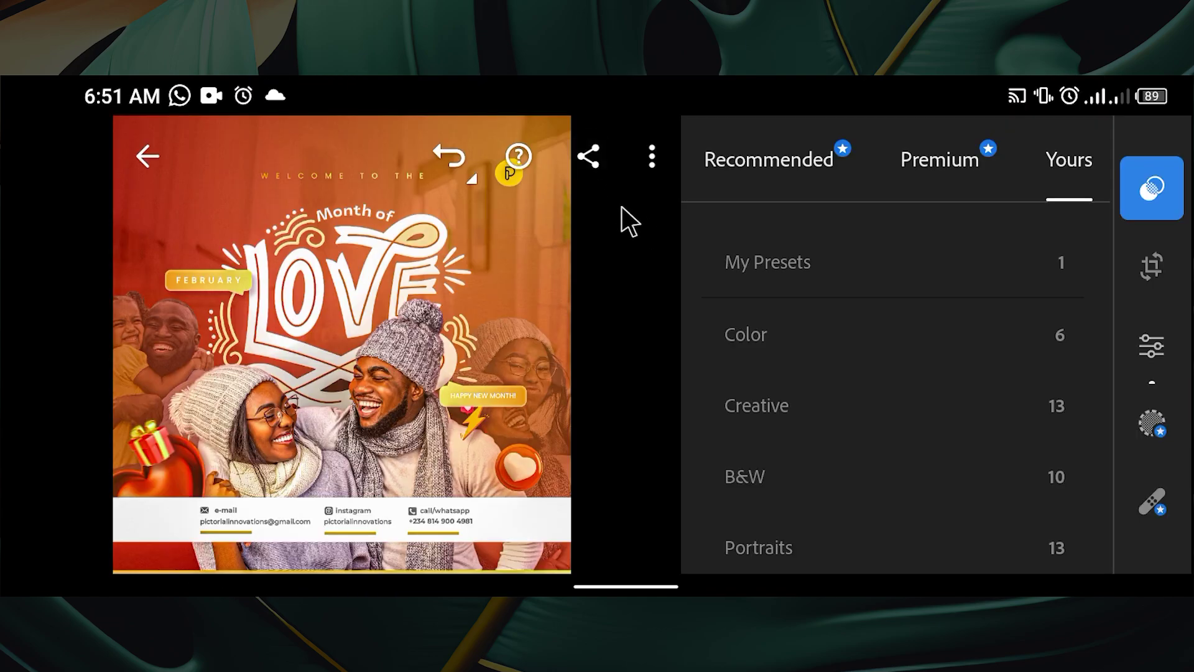
- Set up a custom export of the flyer as JPG with the largest available dimensions and 100% quality, reviewing the other file types
{"action": "left_click", "coordinate": [586, 160]}
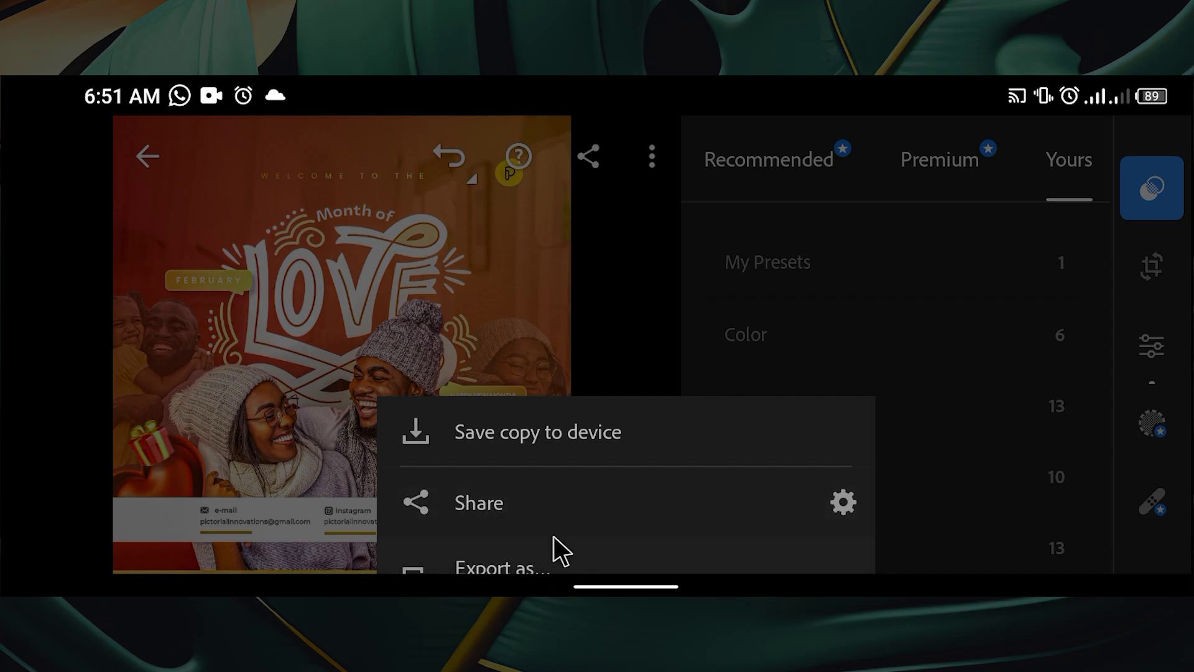
{"action": "left_click_drag", "start_coordinate": [553, 536], "coordinate": [610, 390]}
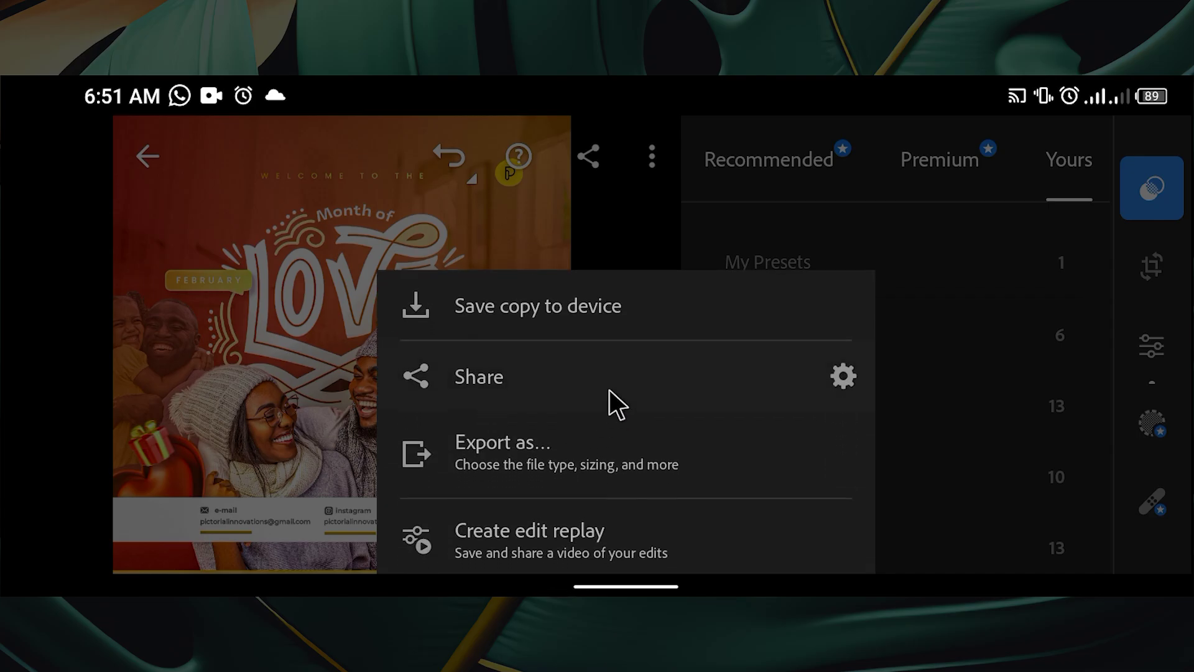
{"action": "left_click", "coordinate": [548, 449]}
{"action": "left_click", "coordinate": [284, 345]}
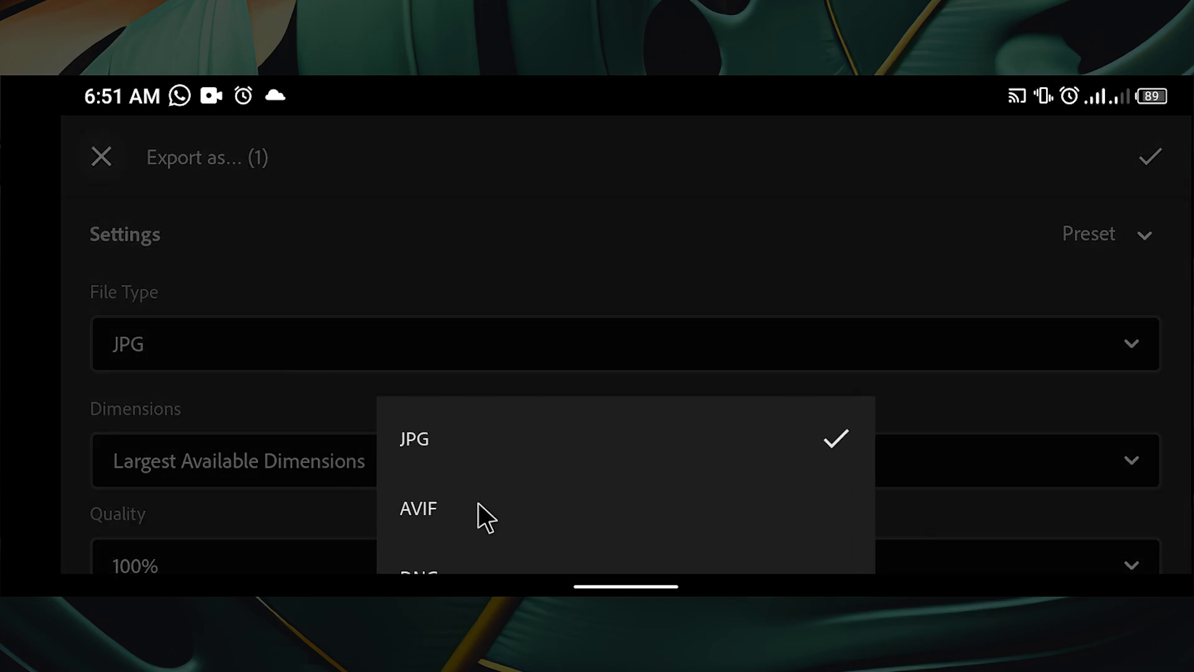
{"action": "left_click_drag", "start_coordinate": [471, 521], "coordinate": [675, 286]}
{"action": "left_click_drag", "start_coordinate": [705, 230], "coordinate": [661, 435]}
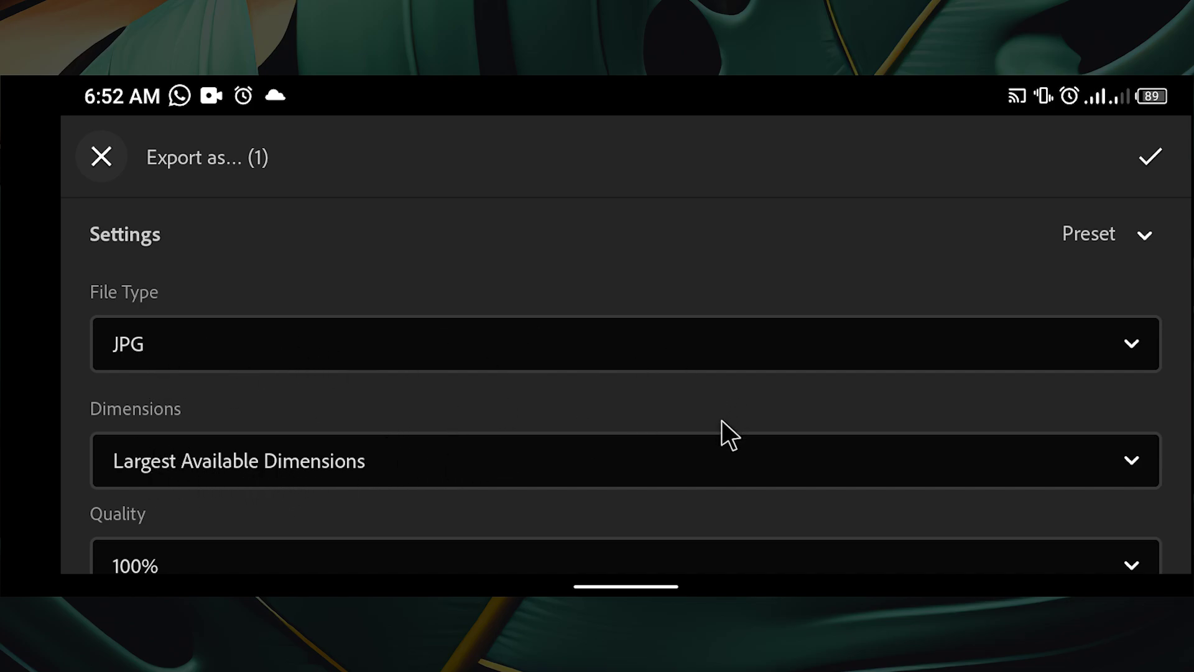
{"action": "left_click_drag", "start_coordinate": [721, 420], "coordinate": [767, 245]}
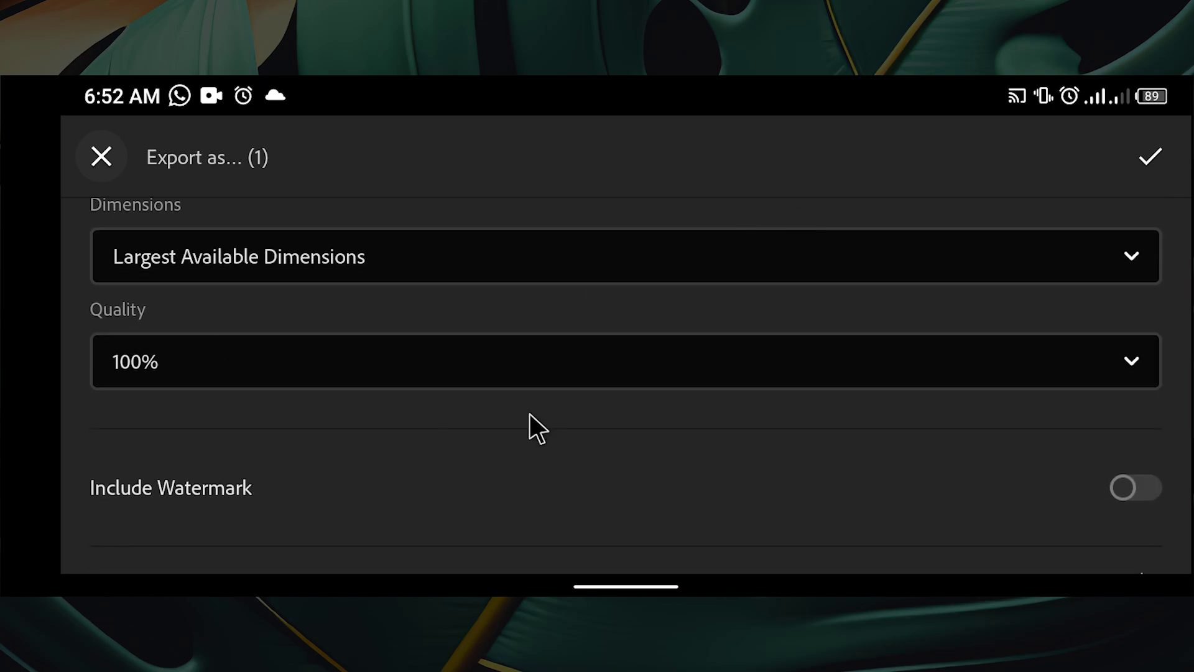
{"action": "left_click_drag", "start_coordinate": [1025, 460], "coordinate": [958, 280]}
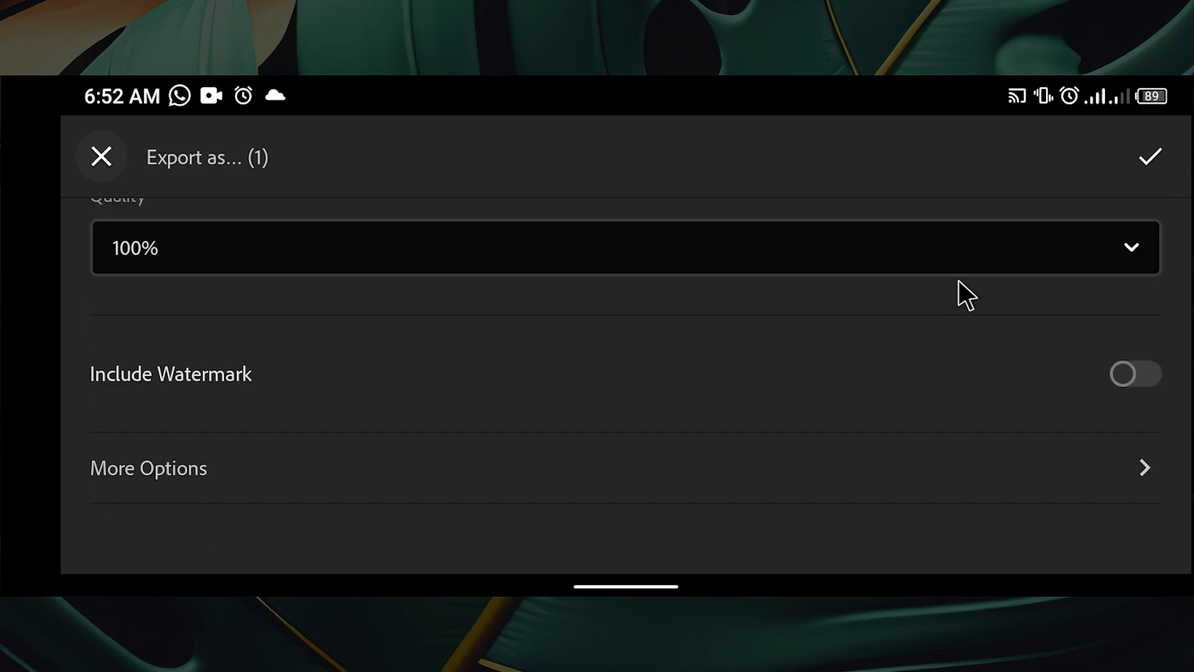
- Try including a watermark in the export, look at its customization options, and switch the watermark off
{"action": "left_click", "coordinate": [1138, 376]}
{"action": "left_click", "coordinate": [982, 443]}
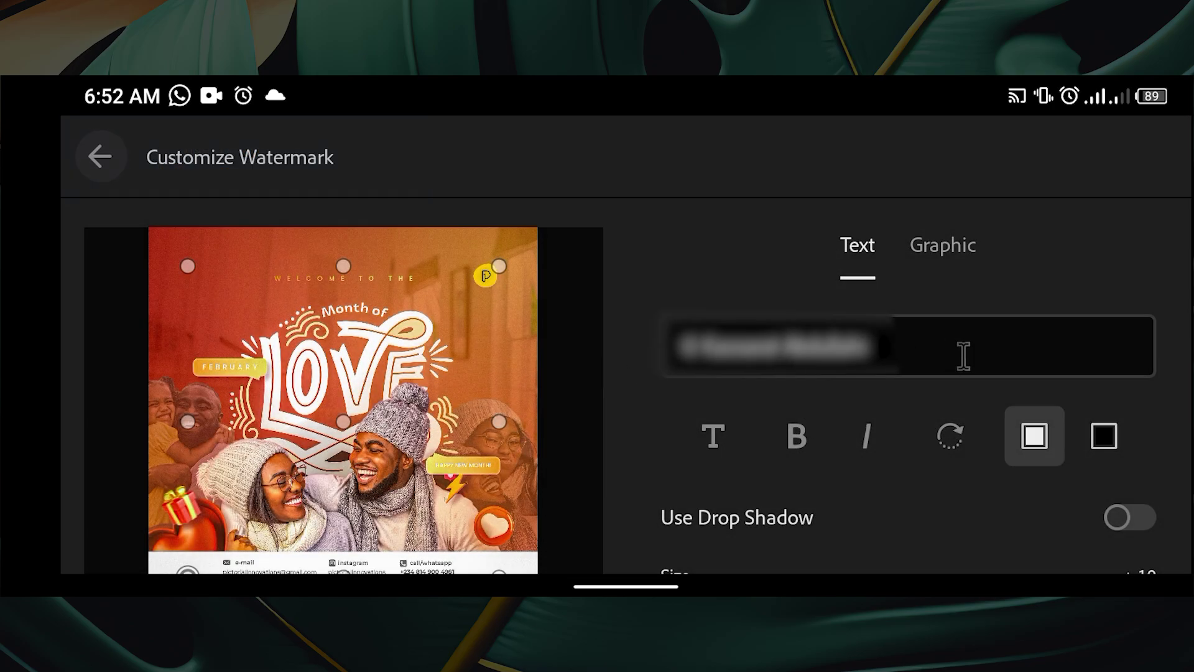
{"action": "left_click", "coordinate": [85, 172]}
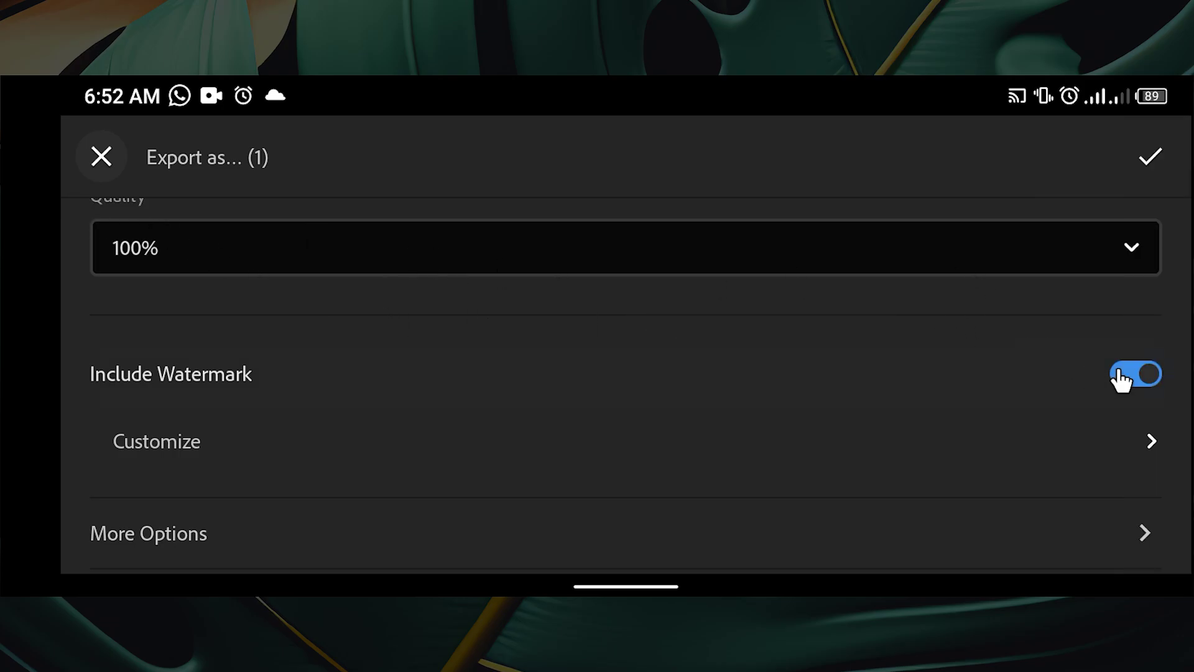
{"action": "left_click", "coordinate": [1121, 376]}
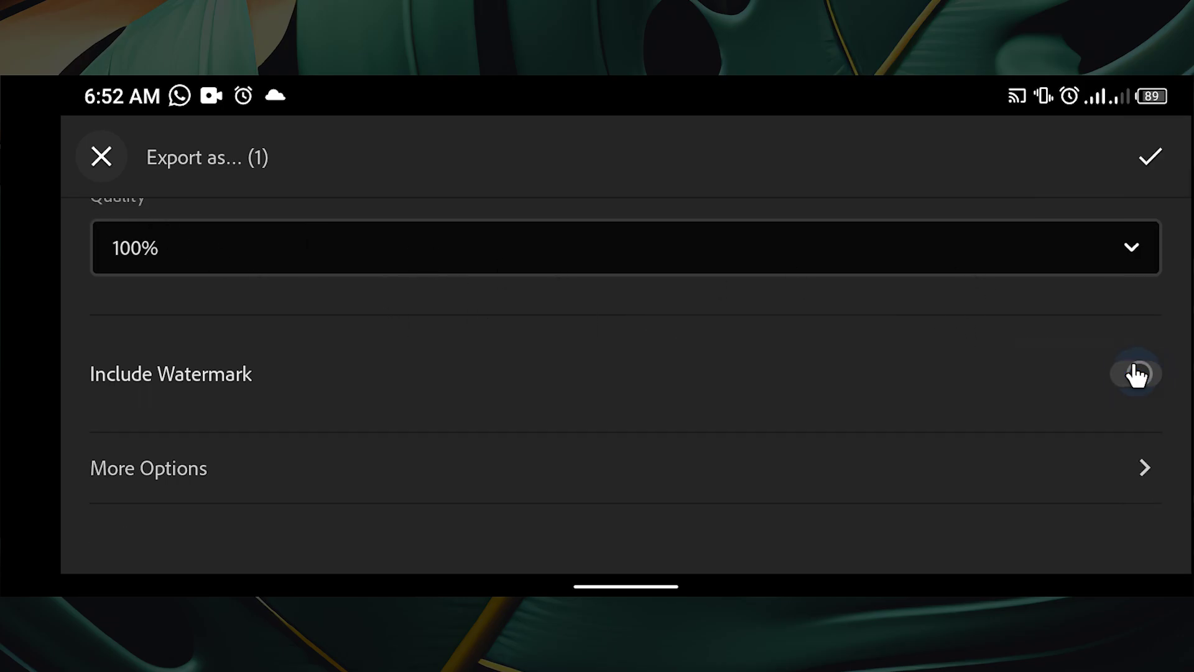
- Export the flyer to the device, dismiss the notification, and view the flyer in full screen
{"action": "left_click", "coordinate": [1148, 176]}
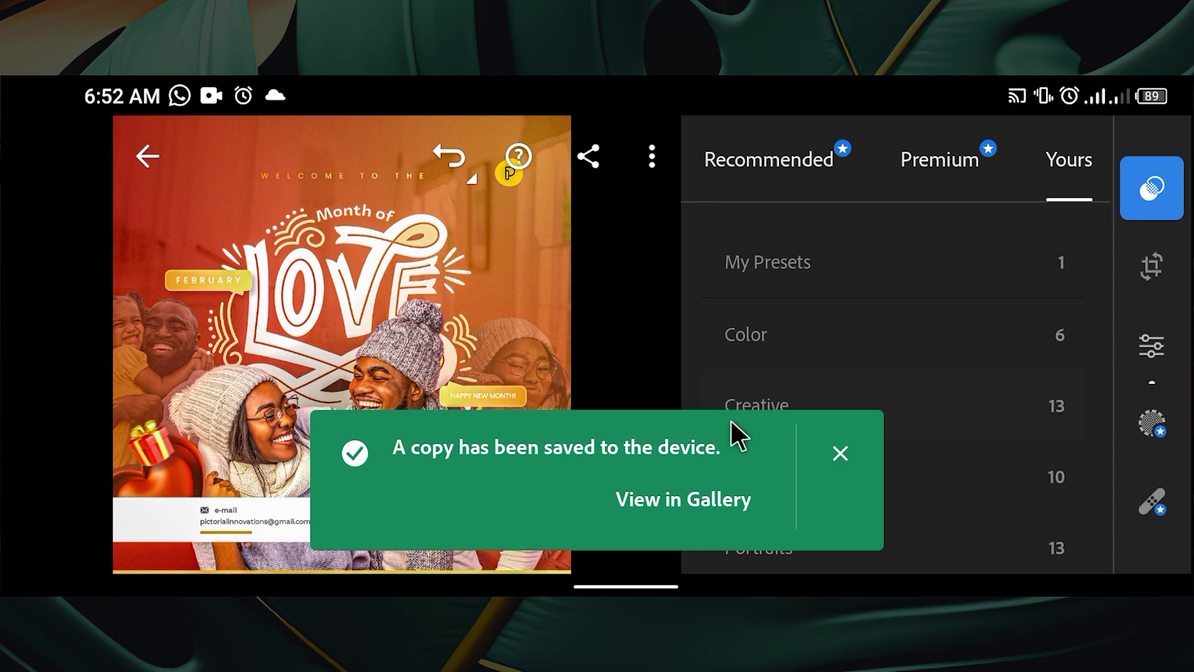
{"action": "left_click", "coordinate": [840, 454]}
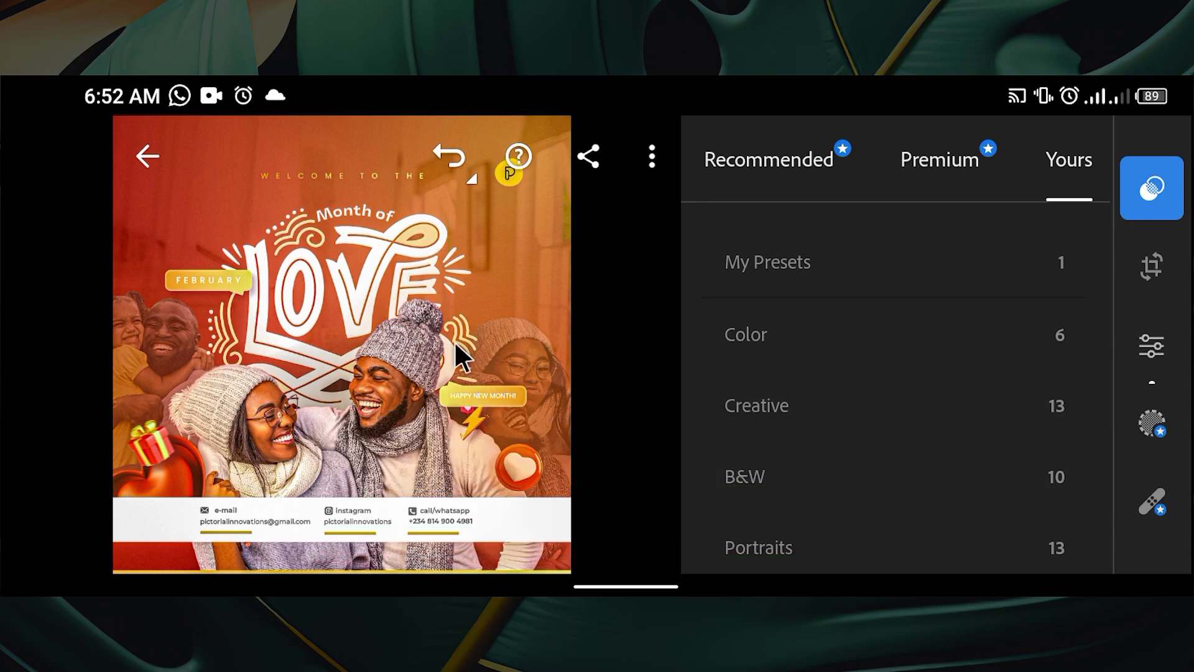
{"action": "left_click", "coordinate": [514, 341]}
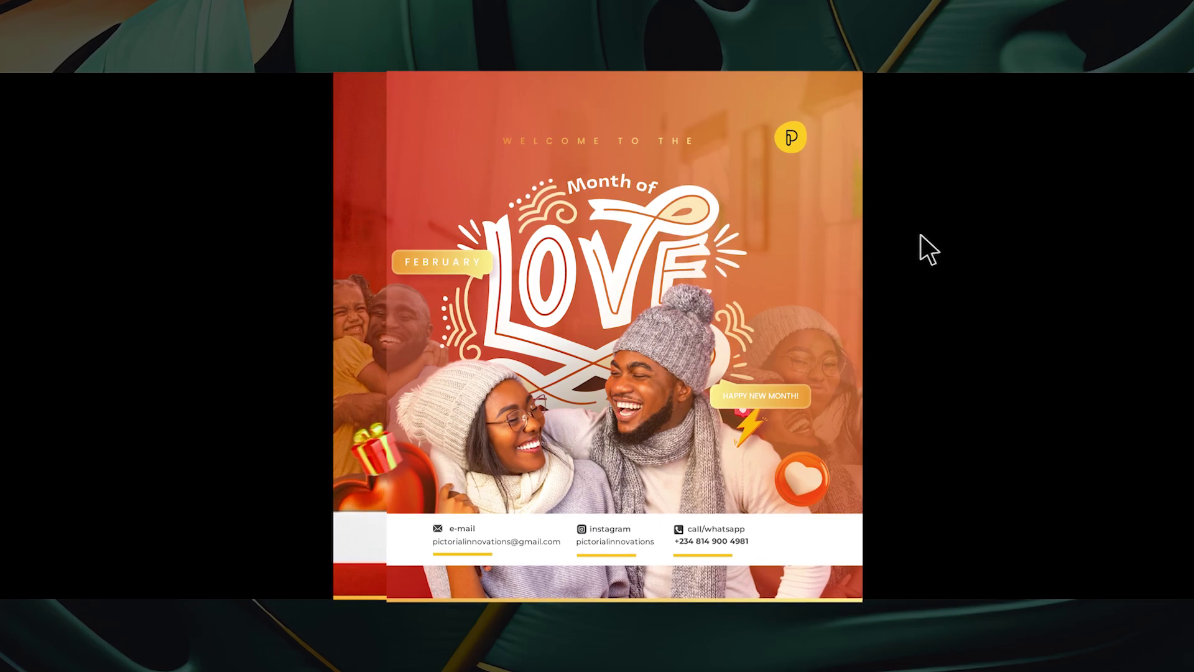